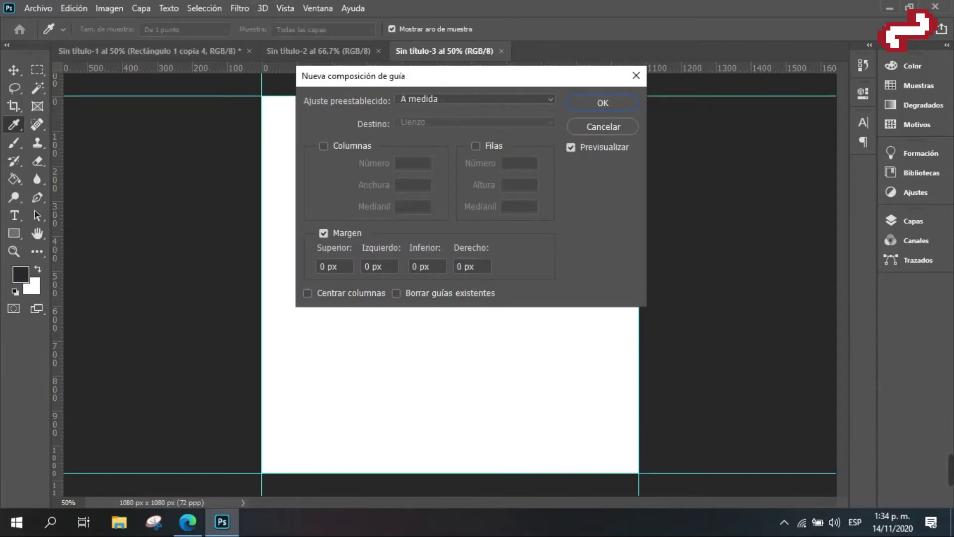
Create guide layouts at the canvas edges with 0 px margins and inside them with 50 px margins on all four sides.
key(Return)
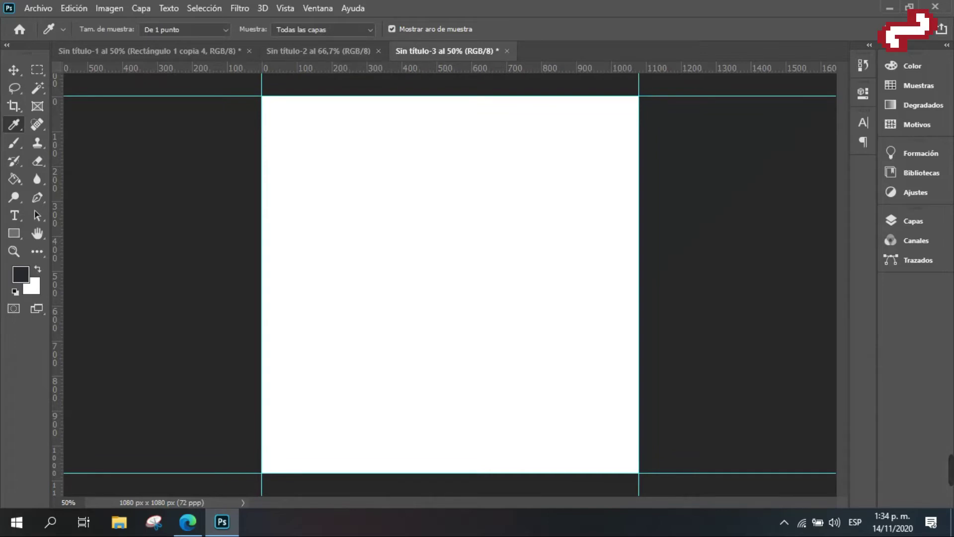
click(285, 8)
click(341, 414)
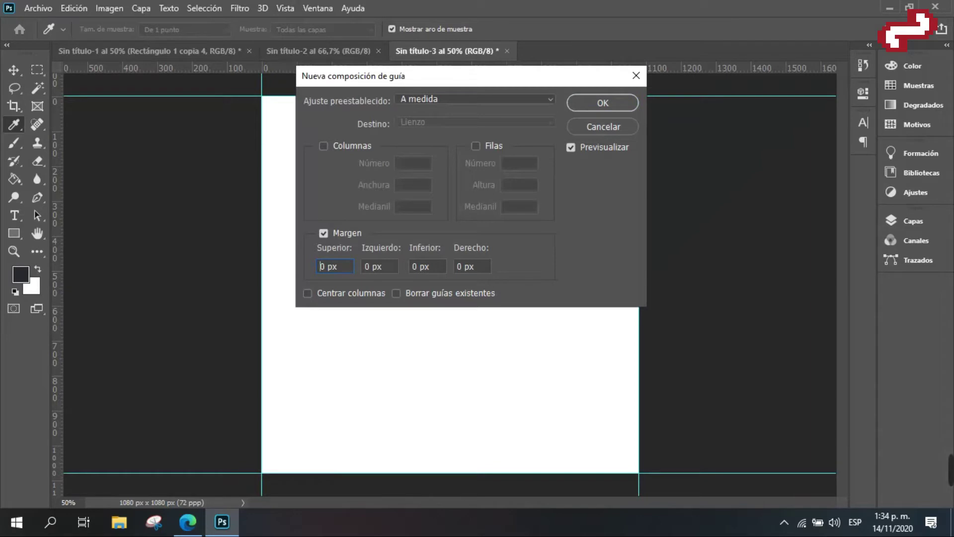
text(5)
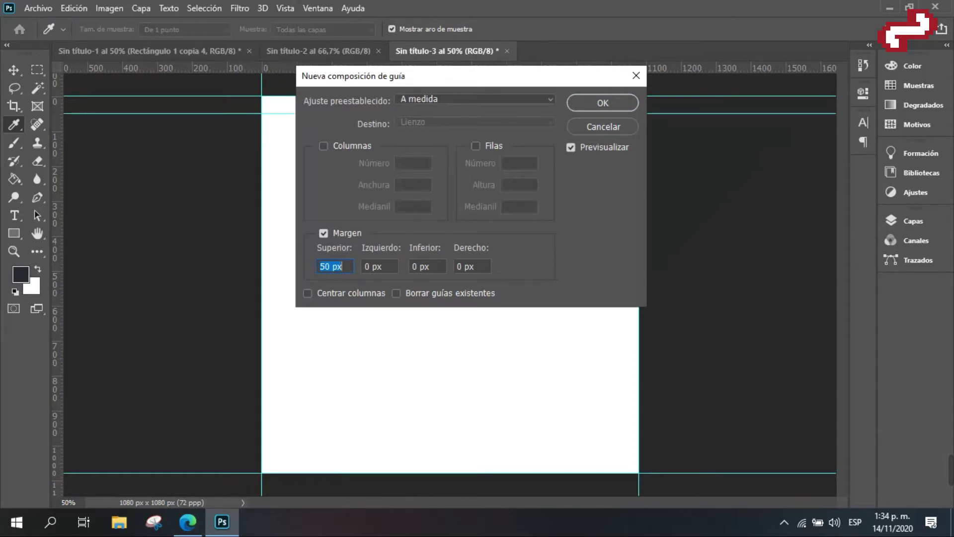
click(365, 266)
text(5)
click(413, 266)
text(5)
click(459, 267)
text(5)
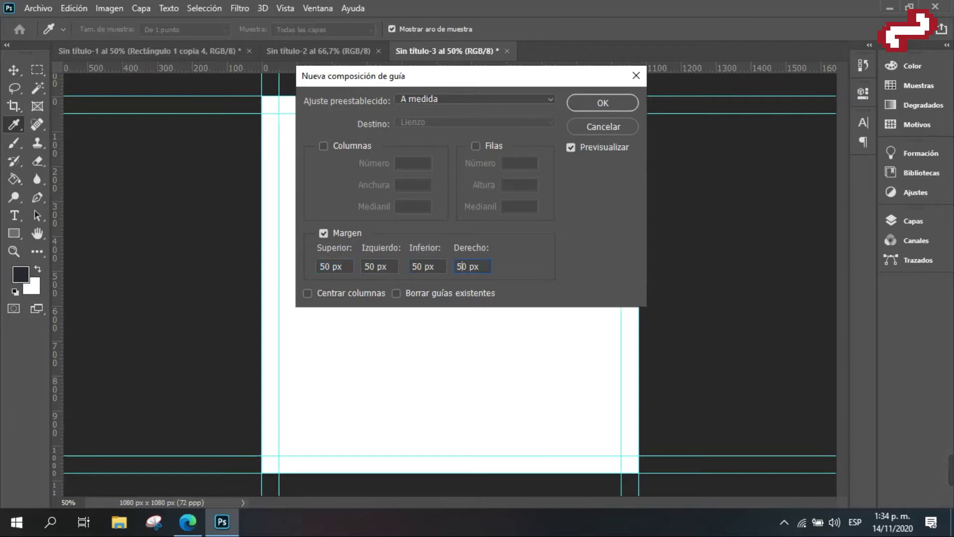
key(Return)
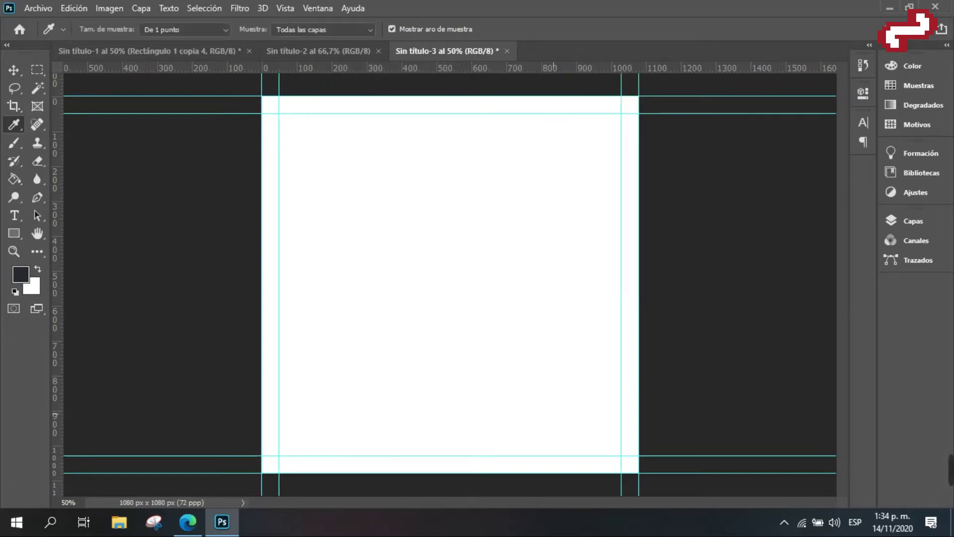
Draw a dark 1080 × 1080 px rectangle covering the whole canvas and delete the Fondo layer.
click(219, 306)
click(913, 221)
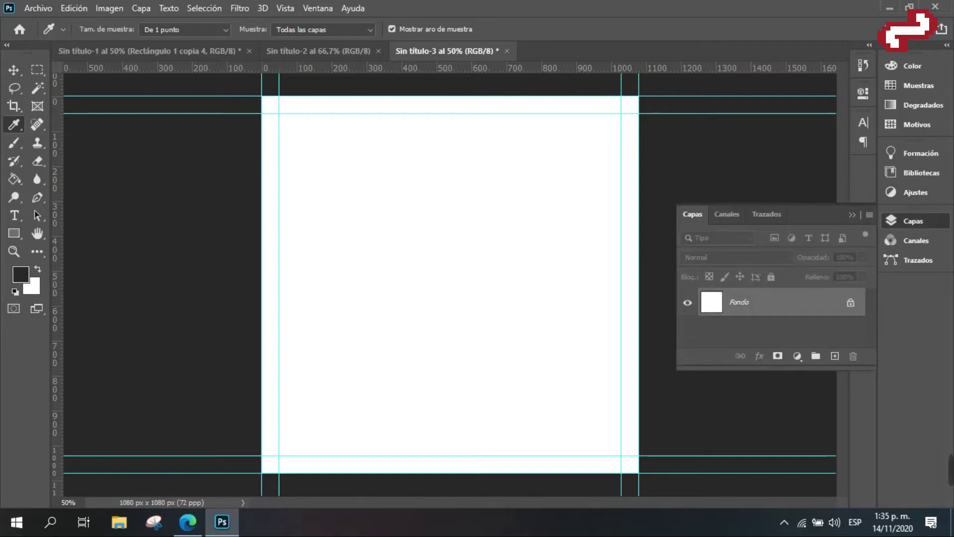
click(14, 70)
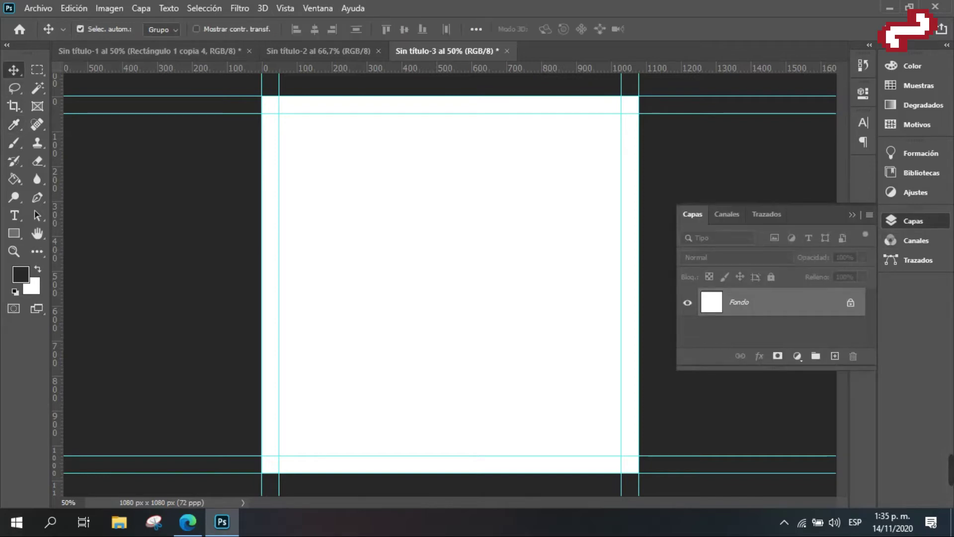
click(14, 233)
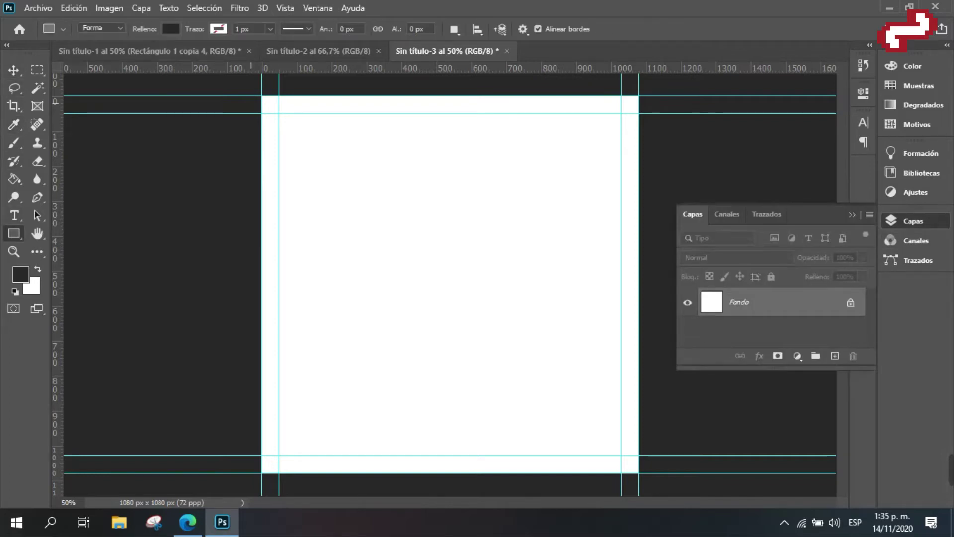
drag(262, 96, 639, 473)
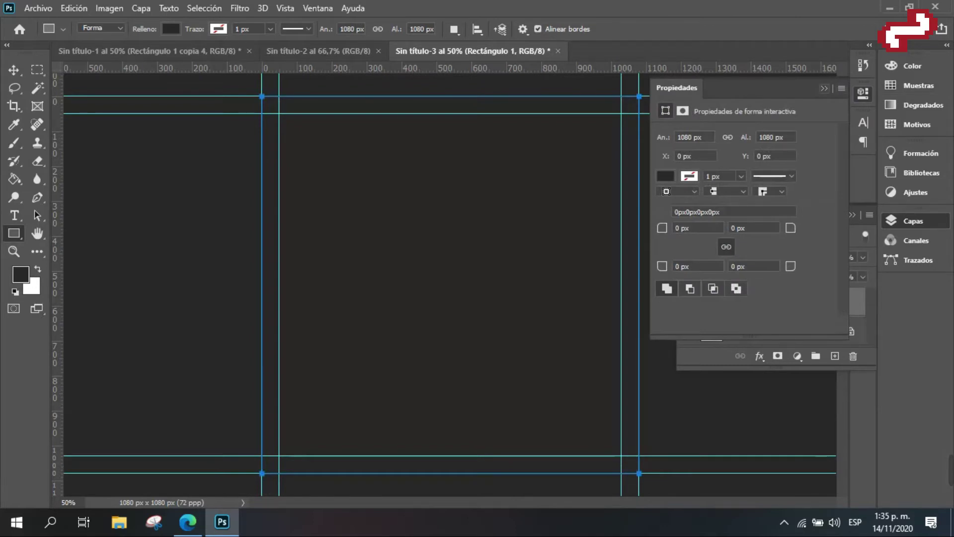
click(824, 88)
key(Return)
click(775, 331)
key(Delete)
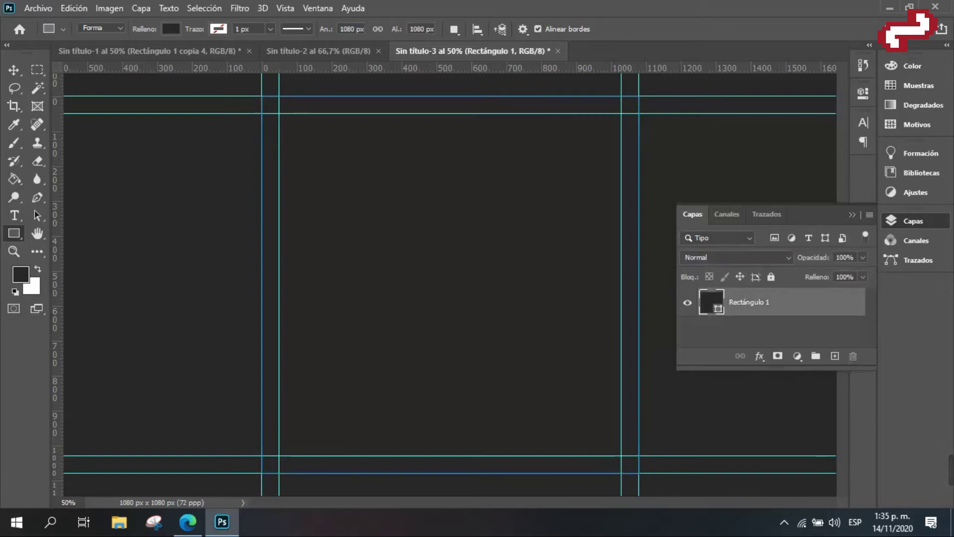
Add a radial gradient overlay to the Rectángulo 1 layer with its scale set to 130%.
click(759, 356)
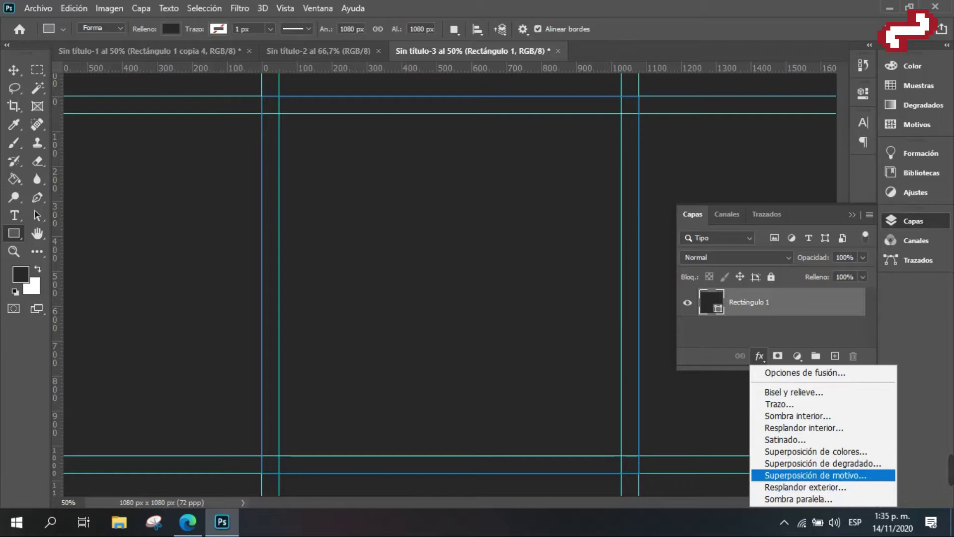
click(823, 463)
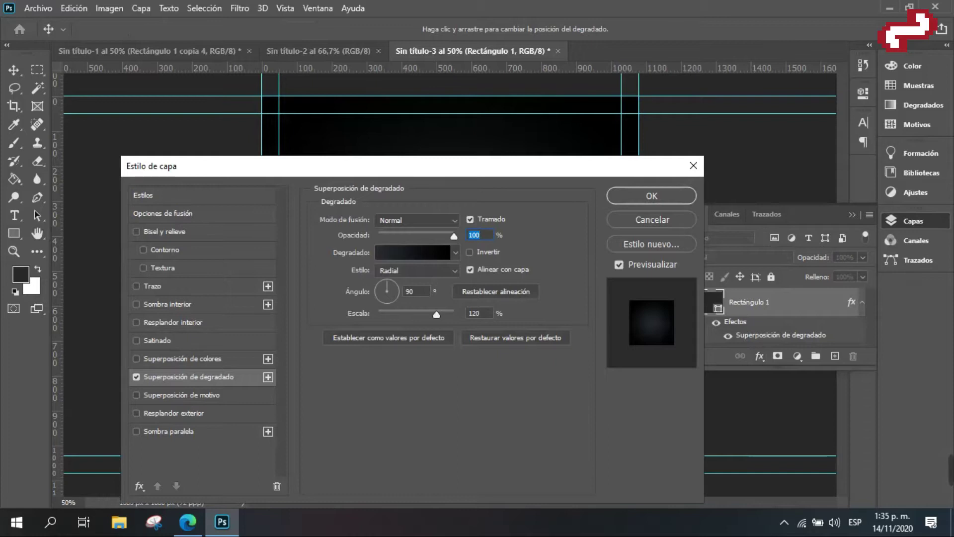
drag(436, 314, 441, 314)
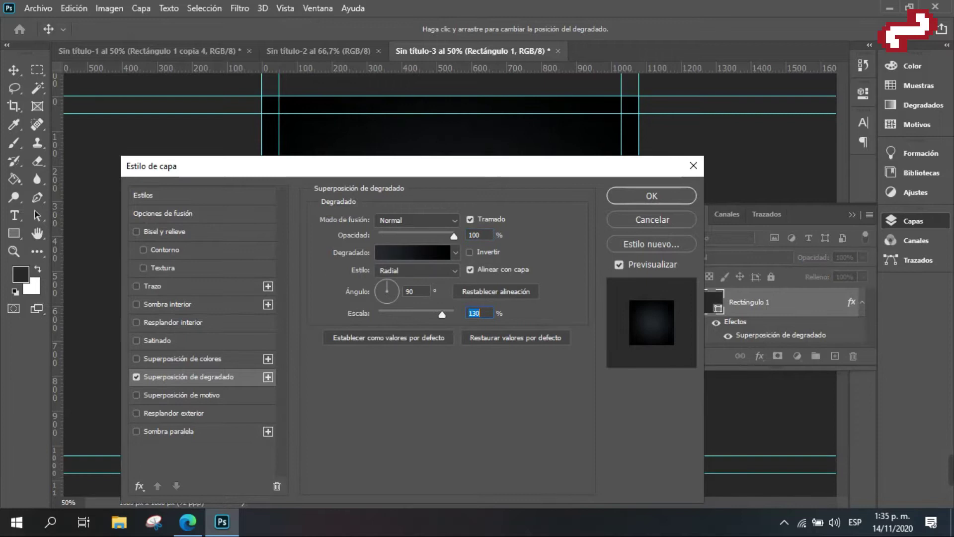
click(478, 235)
click(651, 195)
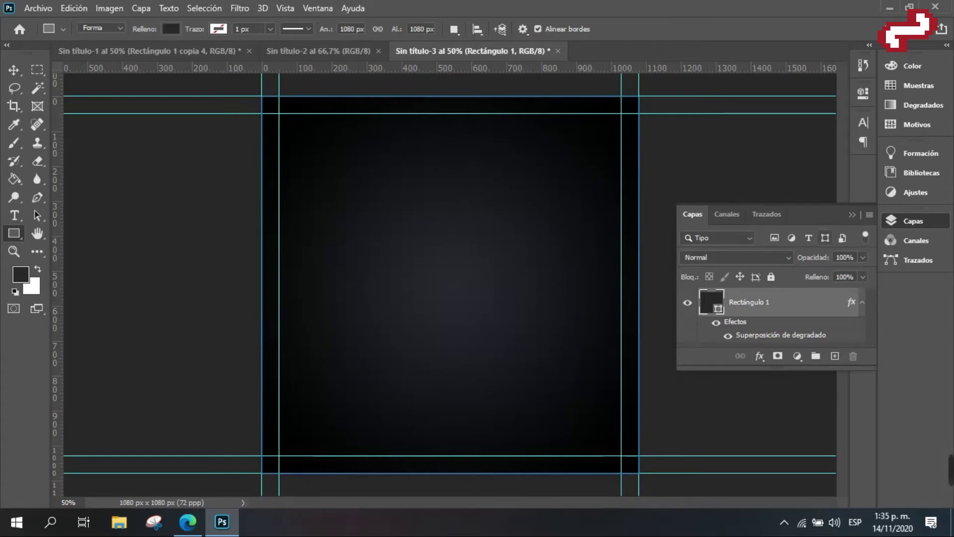
click(852, 214)
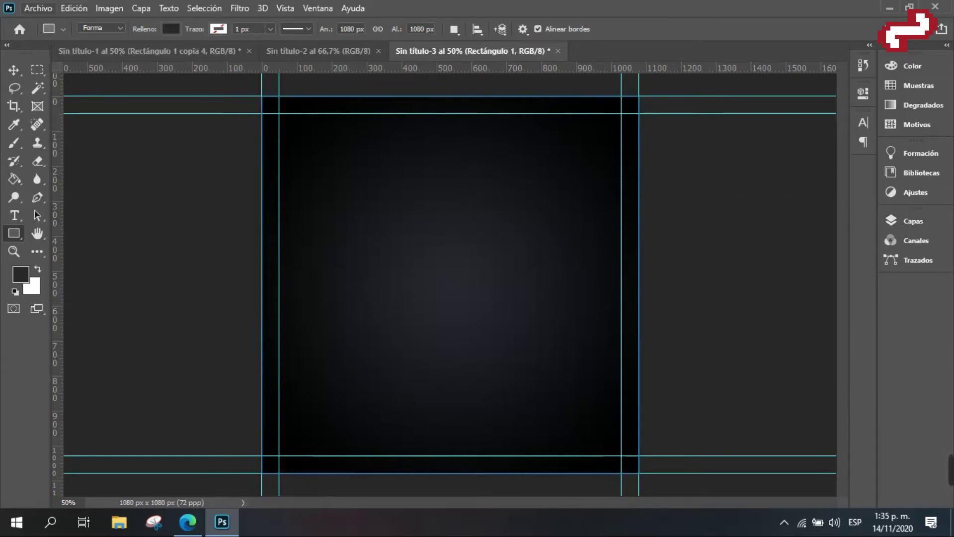
Place brick-wall-old-dark.jpg from the RECURSOS folder as an embedded image and enlarge it to cover the whole canvas.
click(38, 8)
click(91, 284)
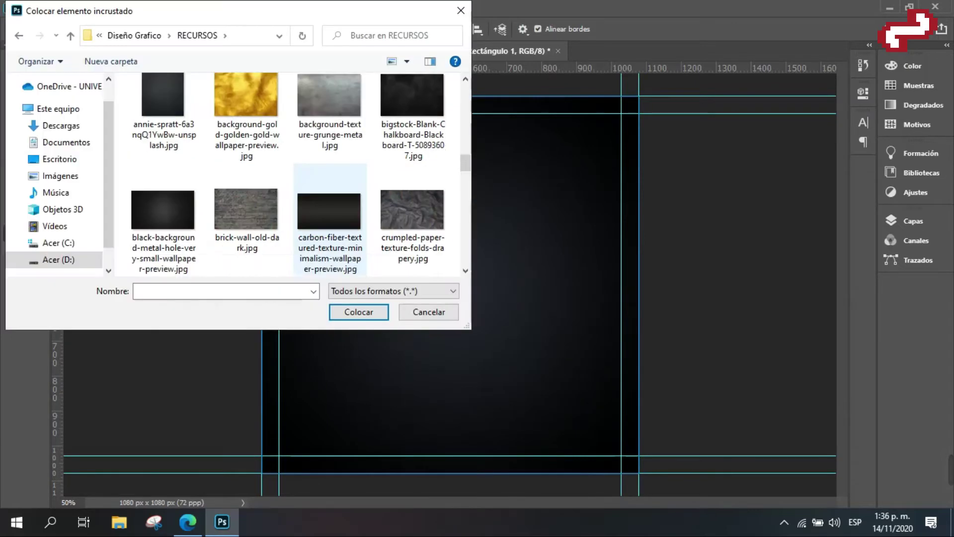
scroll(330, 234, up, 5)
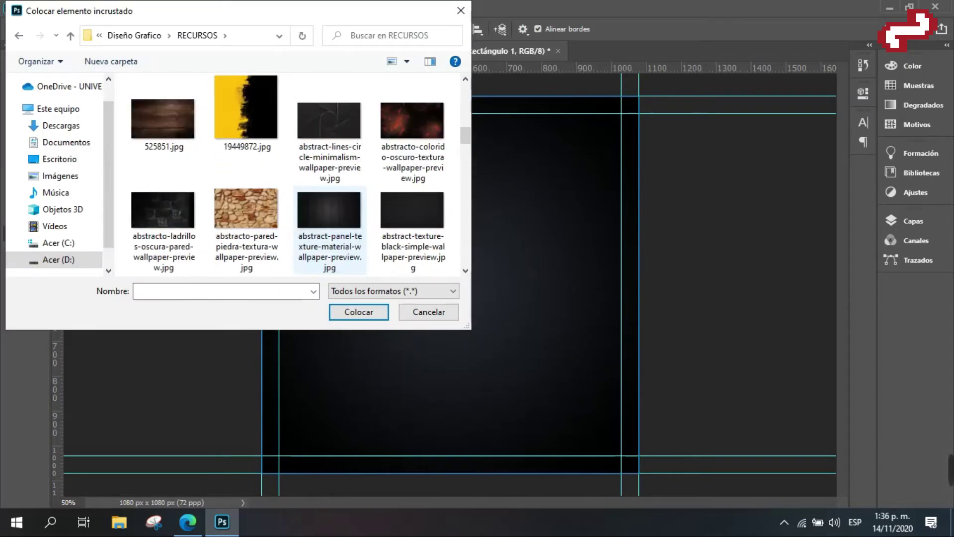
scroll(330, 233, up, 3)
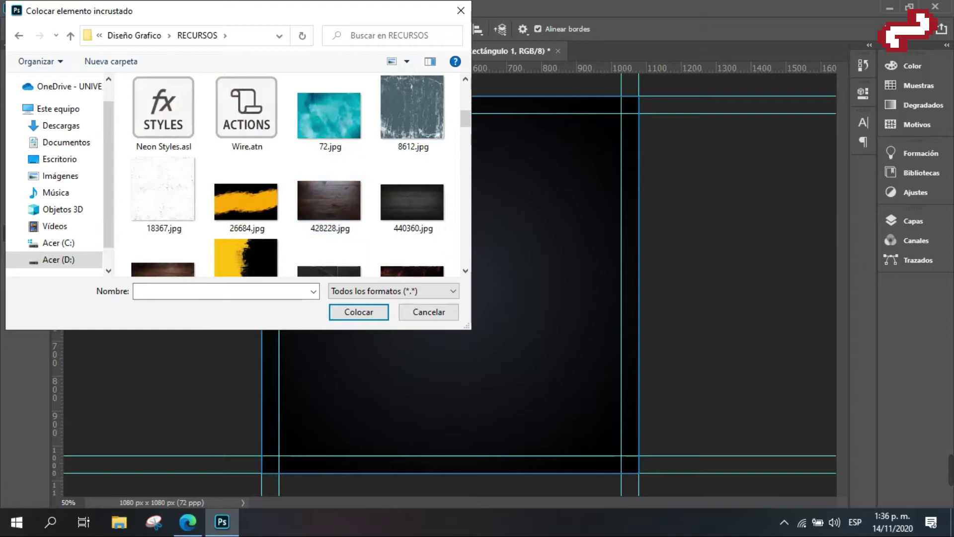
drag(469, 326, 574, 426)
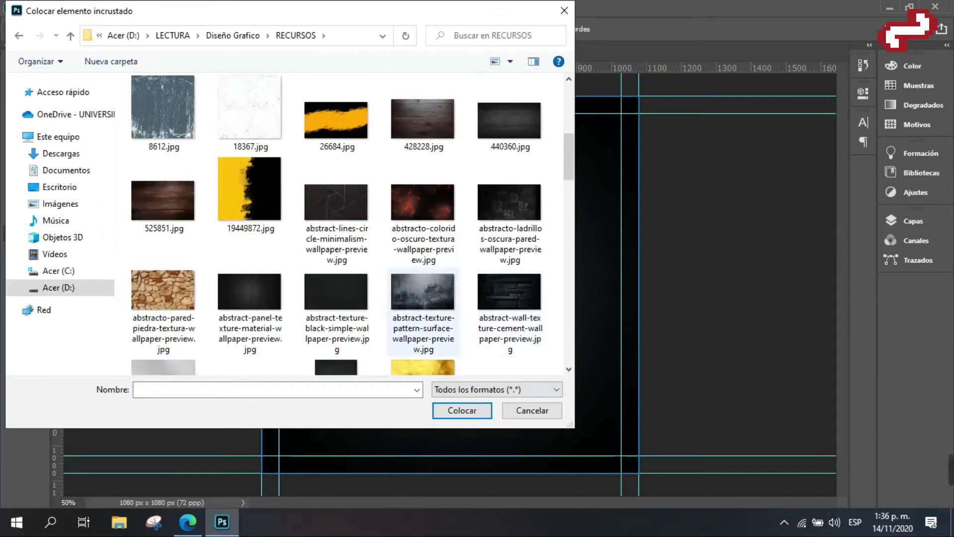
scroll(337, 223, down, 3)
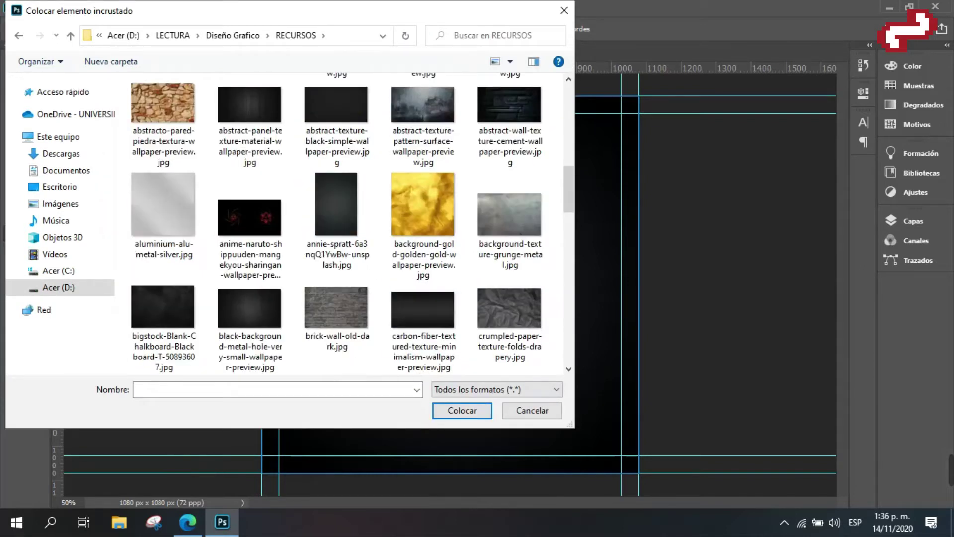
scroll(337, 223, up, 8)
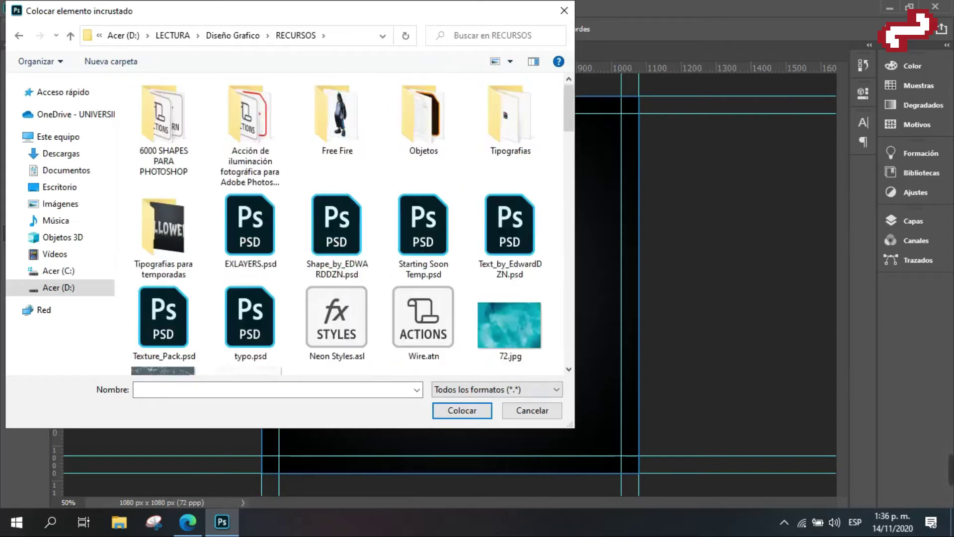
scroll(336, 224, down, 5)
scroll(337, 203, down, 6)
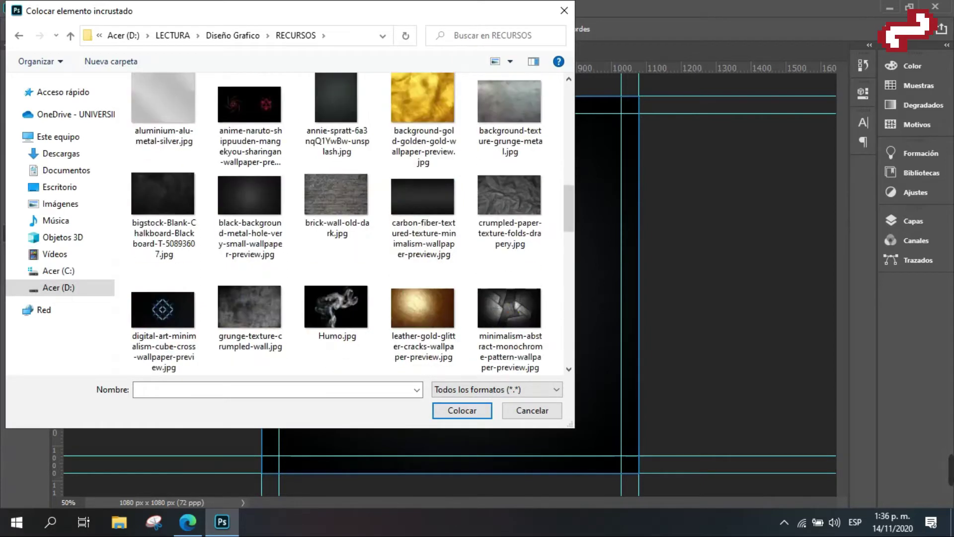
click(328, 199)
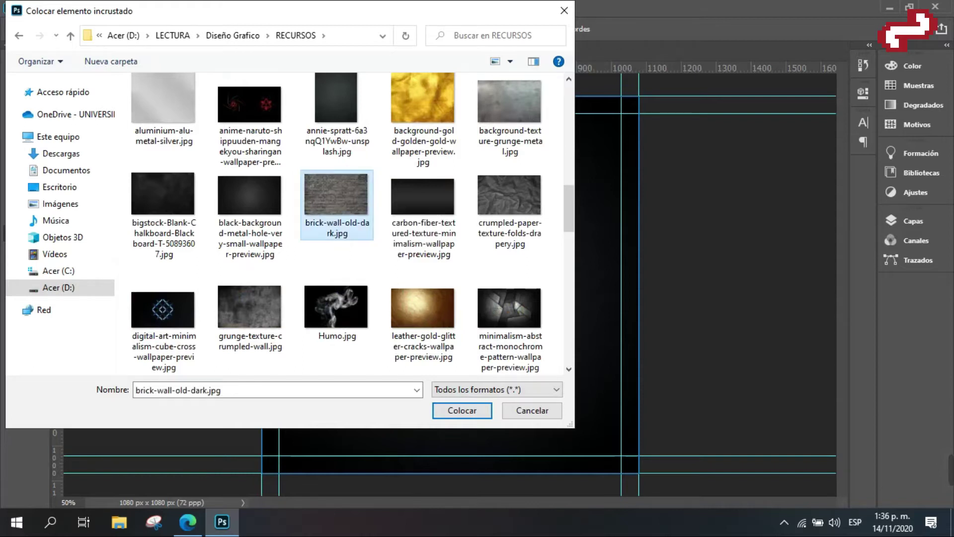
double_click(328, 199)
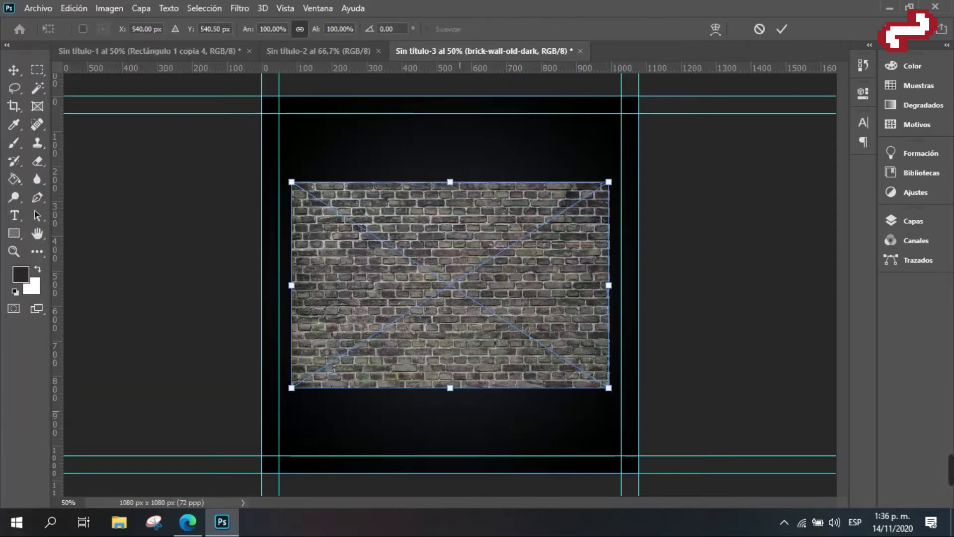
drag(609, 182, 720, 25)
key(u)
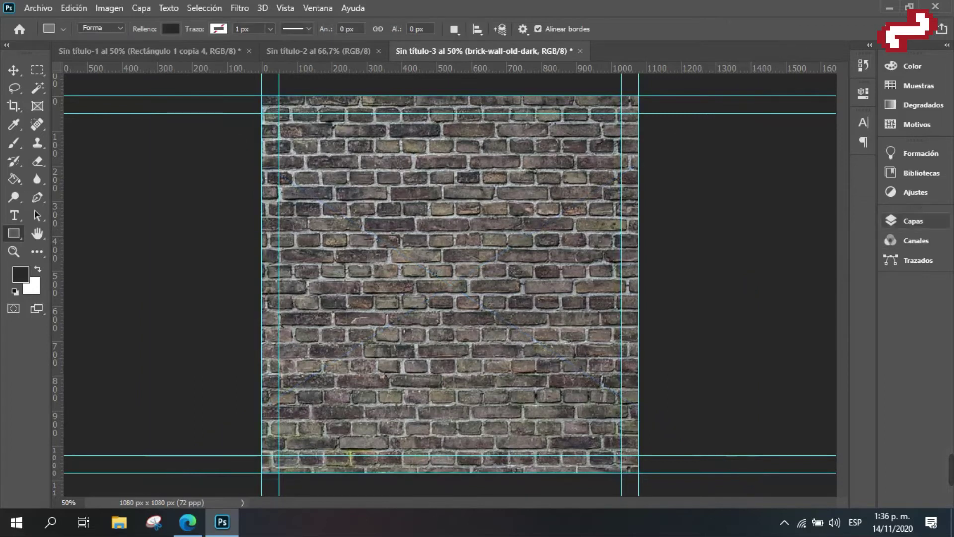
Convert the brick-wall-old-dark layer into a smart object.
click(909, 221)
right_click(751, 302)
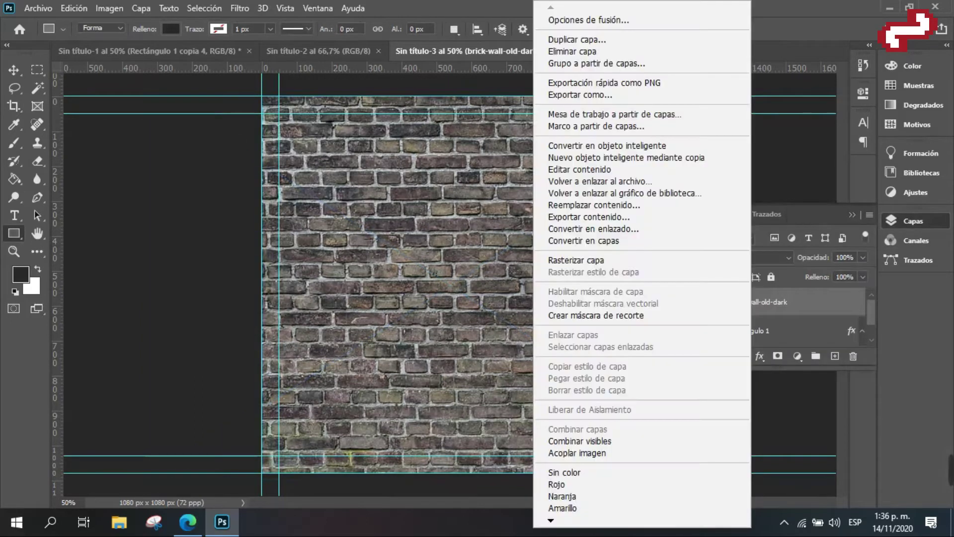
click(606, 145)
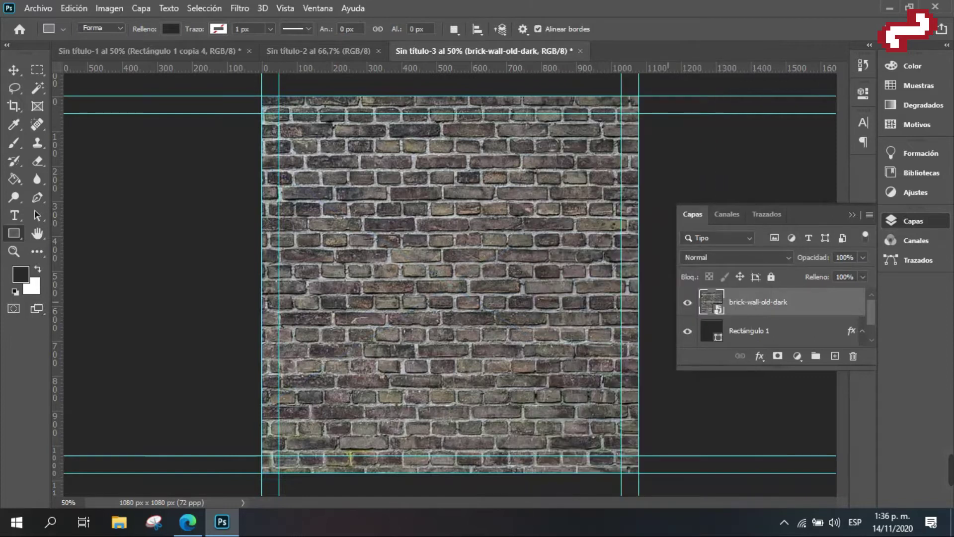
Try the Trama blend mode on the brick-wall-old-dark layer over Rectángulo 1.
click(735, 257)
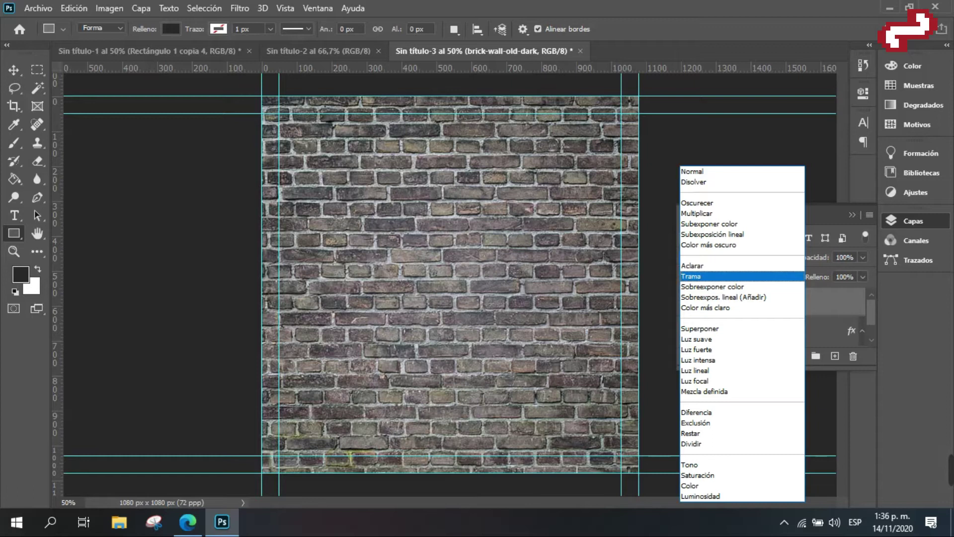
key(Return)
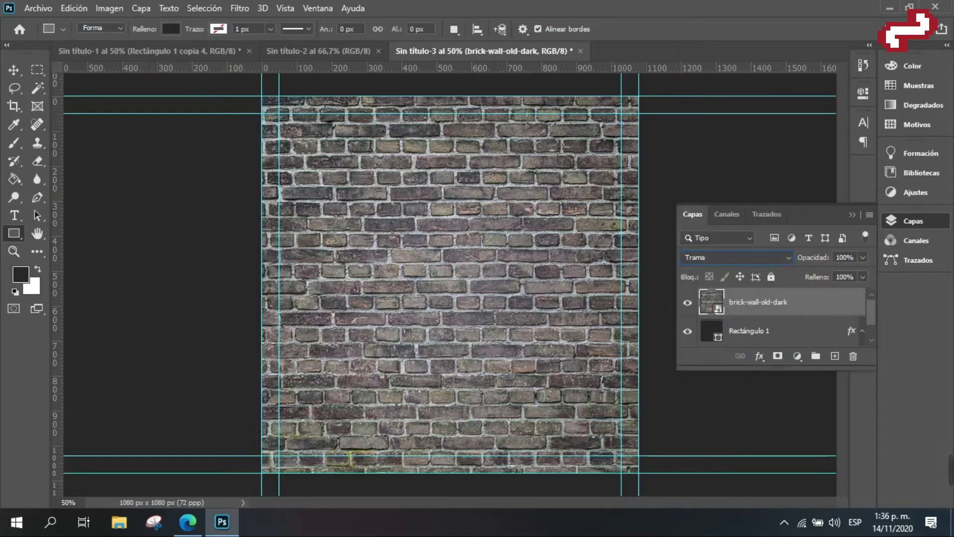
click(749, 331)
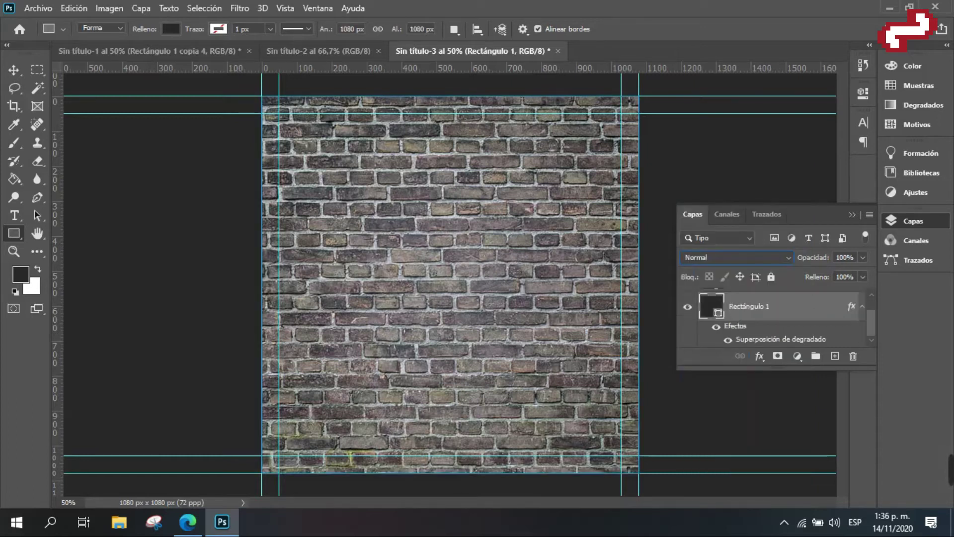
scroll(772, 318, up, 2)
click(757, 302)
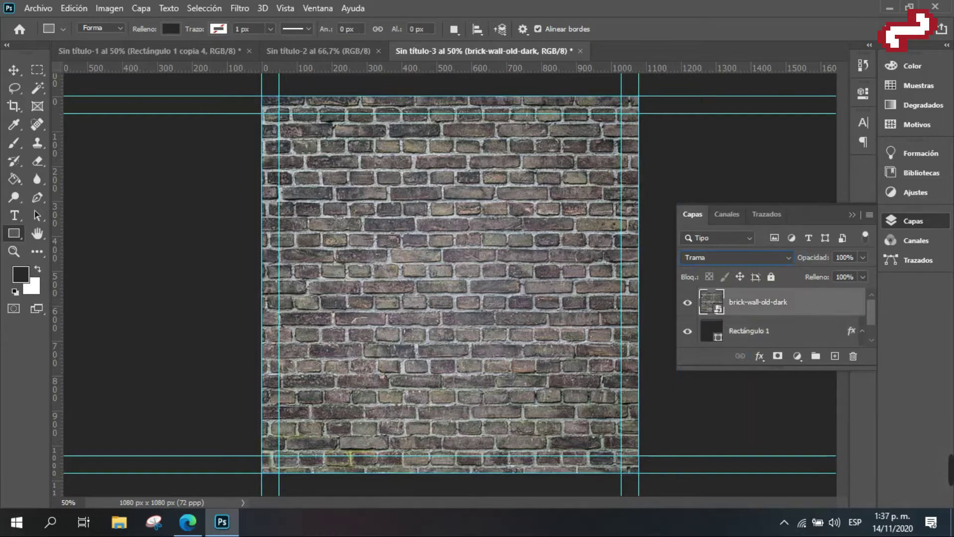
Convert the brick-wall-old-dark layer into a smart object once more.
right_click(748, 312)
click(603, 145)
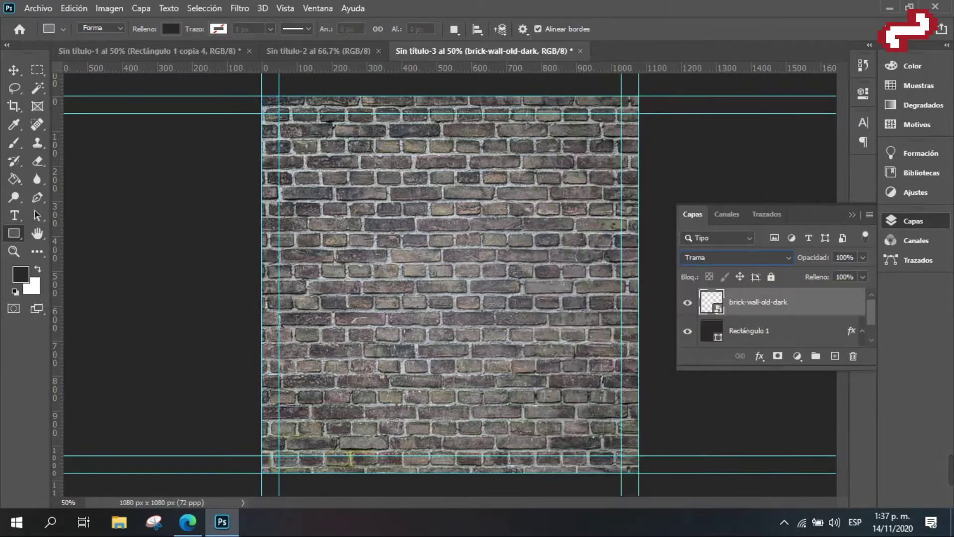
Set the brick-wall-old-dark layer's blend mode to Multiplicar and its opacity to 35%.
click(736, 257)
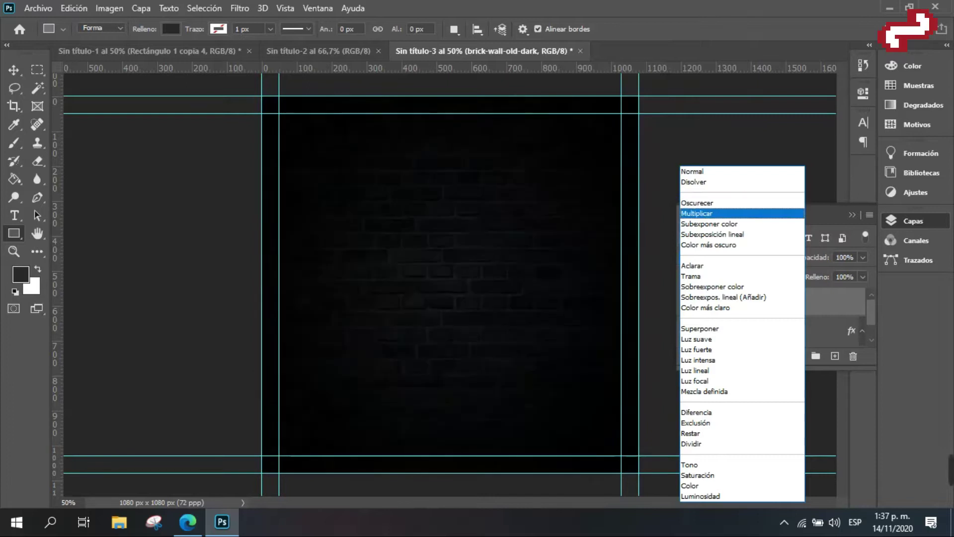
click(726, 214)
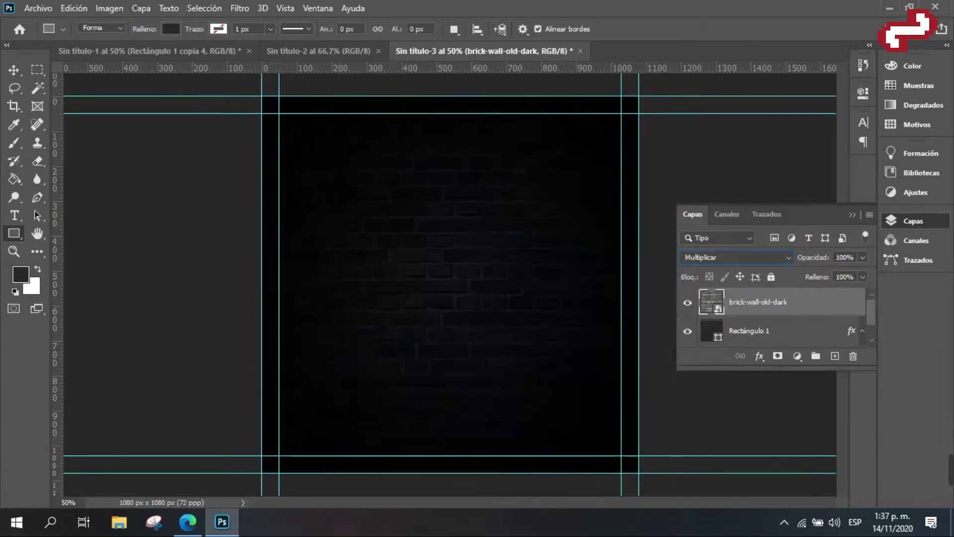
click(863, 257)
drag(867, 274, 821, 273)
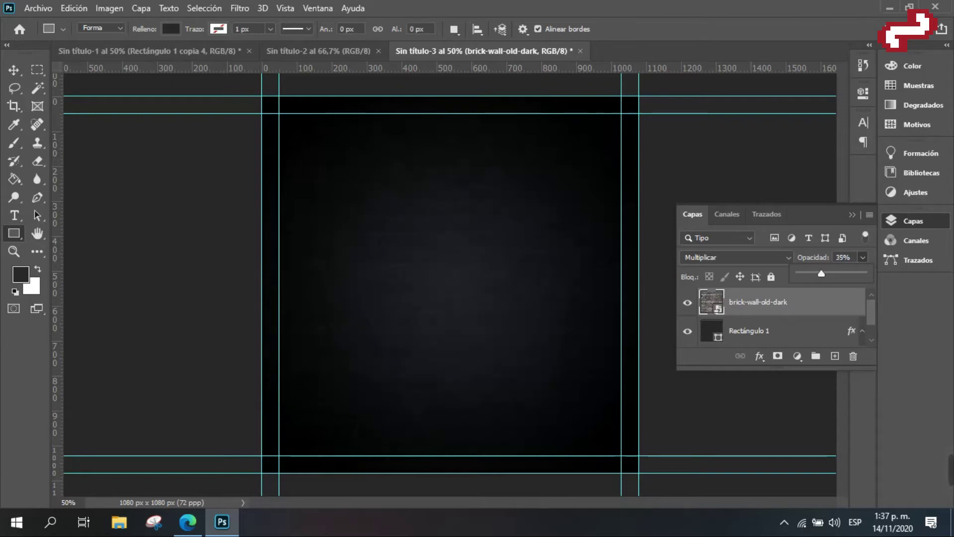
Draw a rectangle about 890 × 394 px across the middle of the canvas.
click(852, 214)
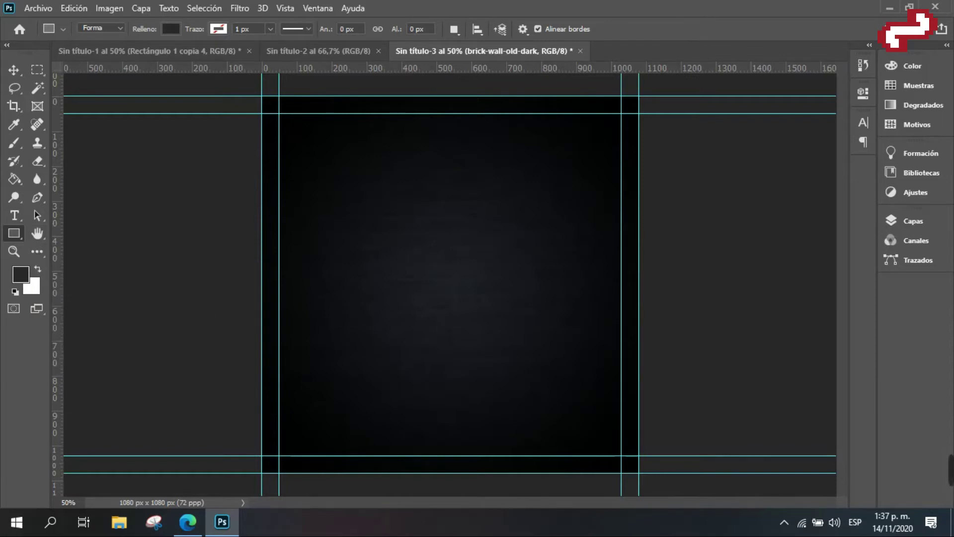
right_click(14, 233)
click(85, 234)
drag(291, 210, 602, 348)
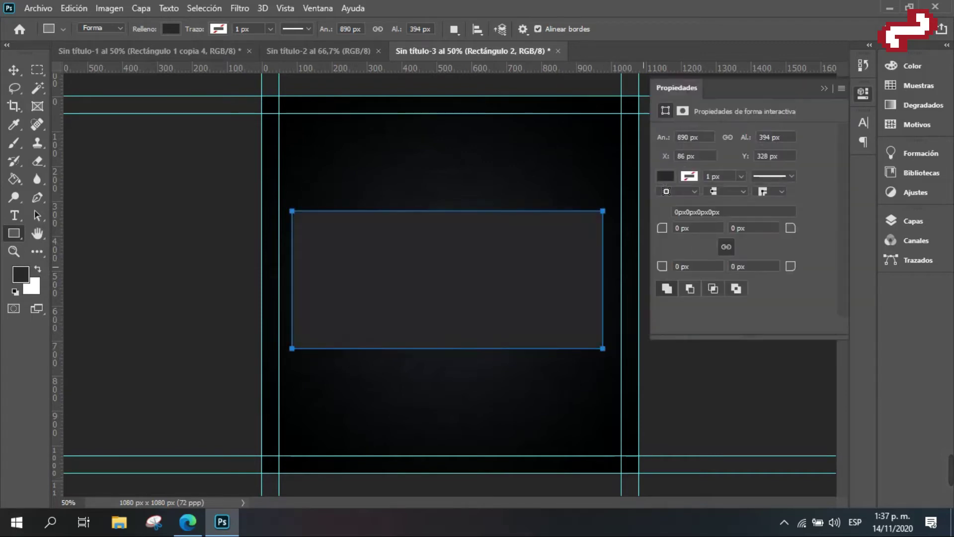
Round all four corners of the new rectangle to a 50 px radius.
click(678, 228)
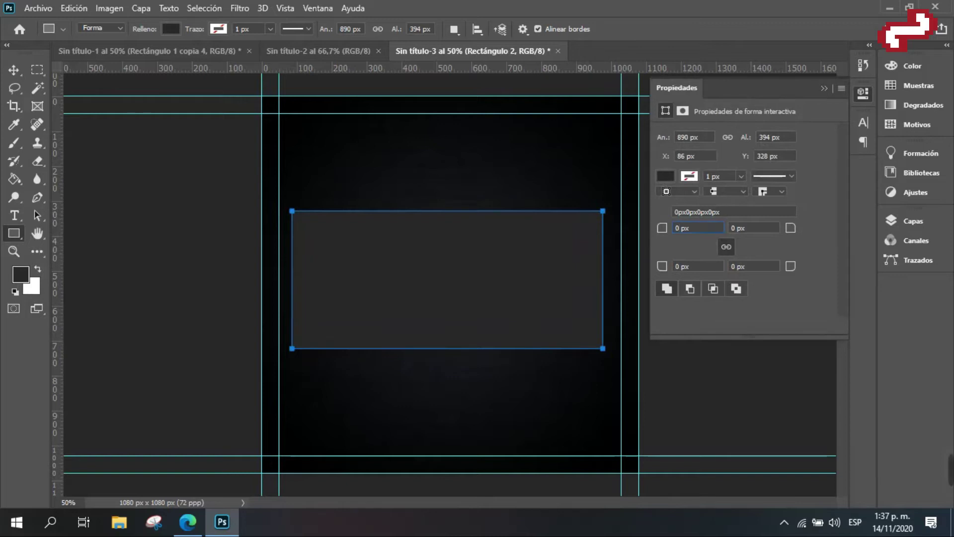
text(5)
key(Tab)
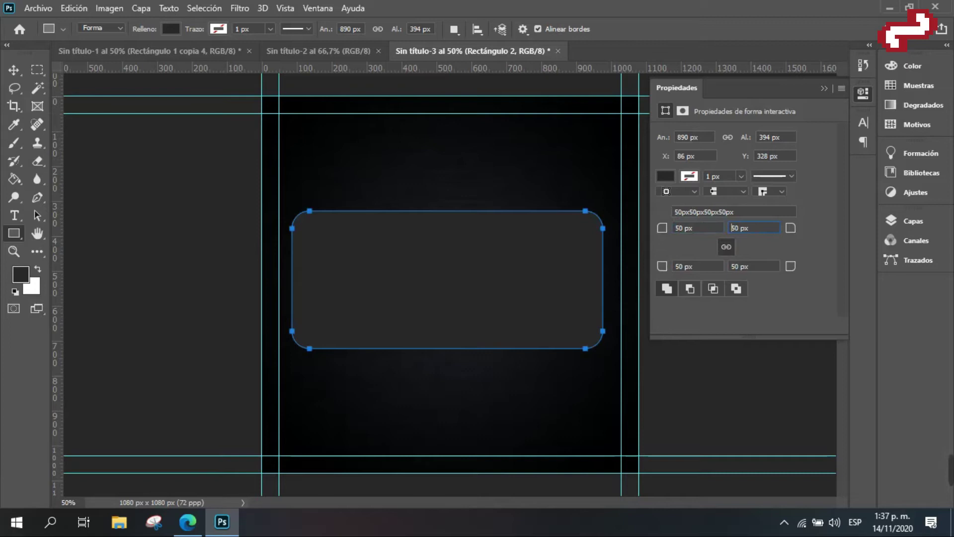
key(ctrl+a)
Give the rounded rectangle a solid color stroke and remove its fill.
click(689, 177)
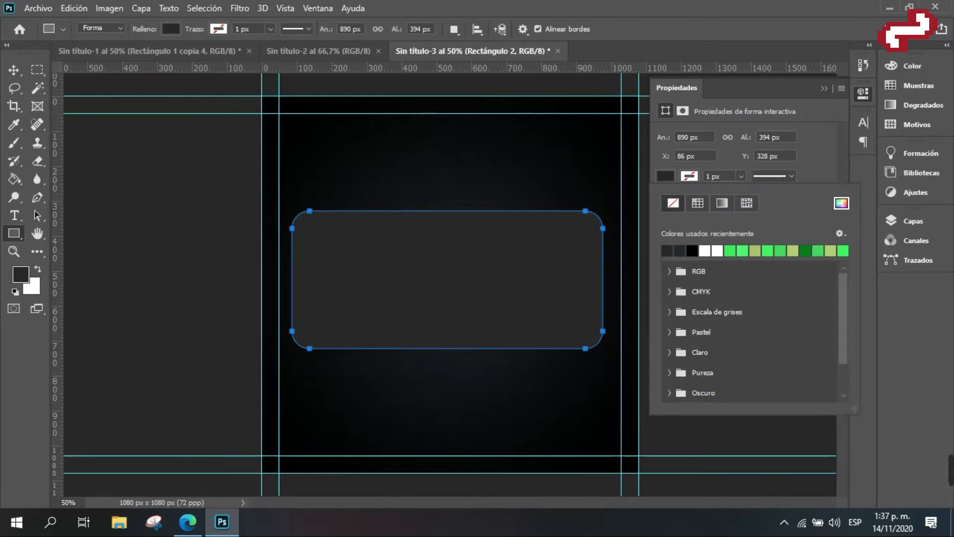
click(698, 204)
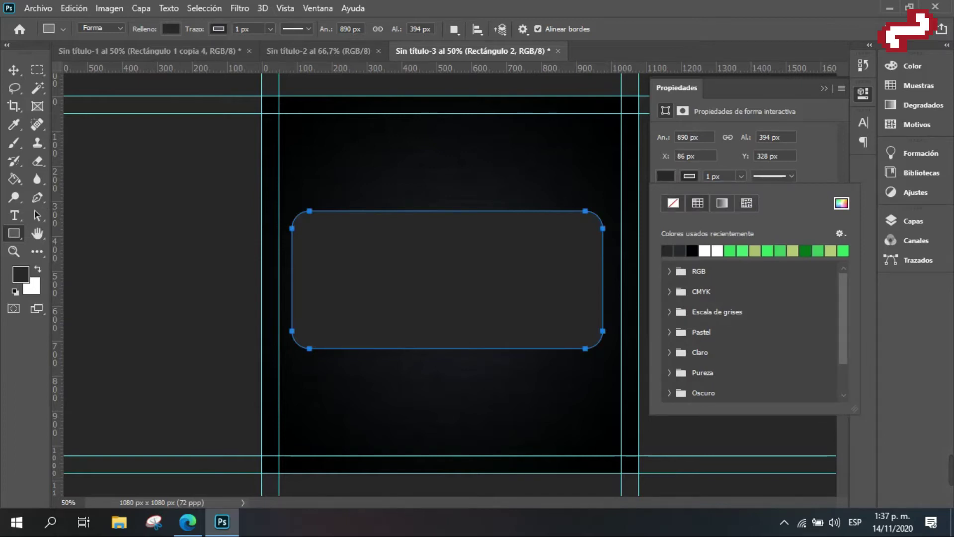
scroll(753, 328, down, 1)
click(689, 176)
click(689, 177)
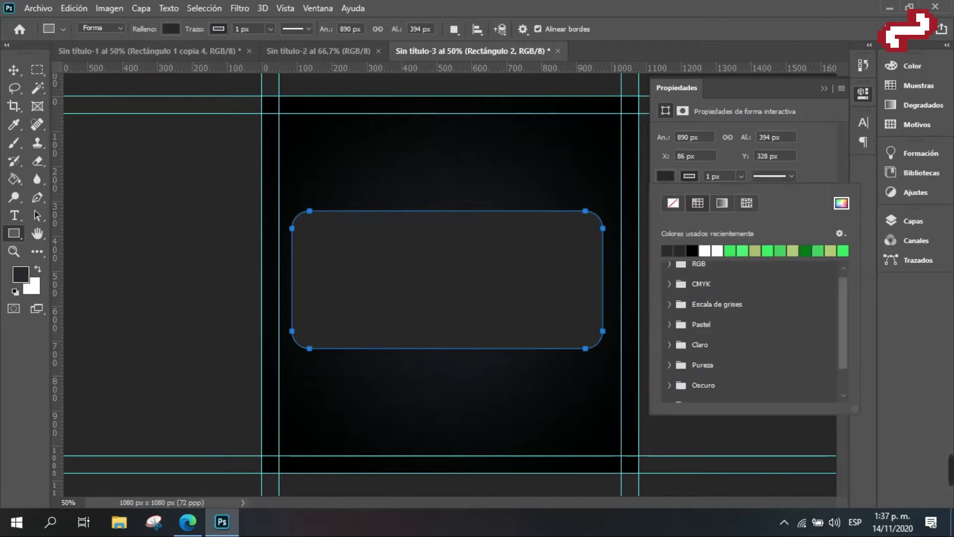
click(673, 203)
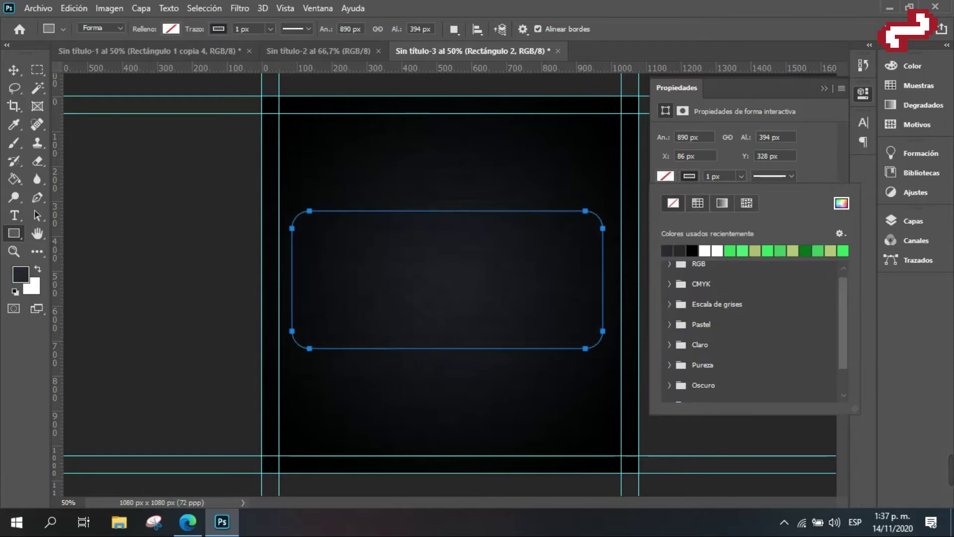
Set the rounded rectangle's stroke width to 7 px and move it down to about Y 390 px.
click(741, 176)
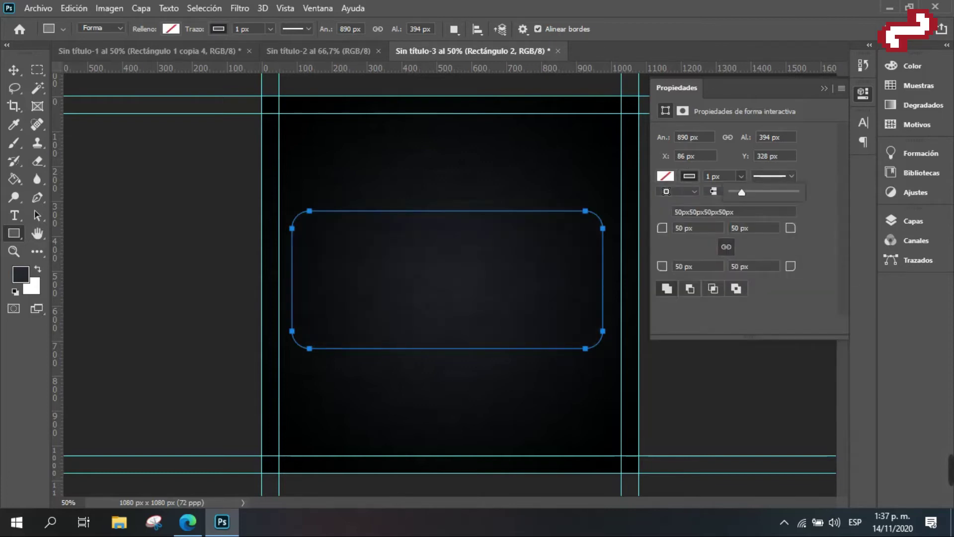
drag(742, 192, 744, 192)
key(Return)
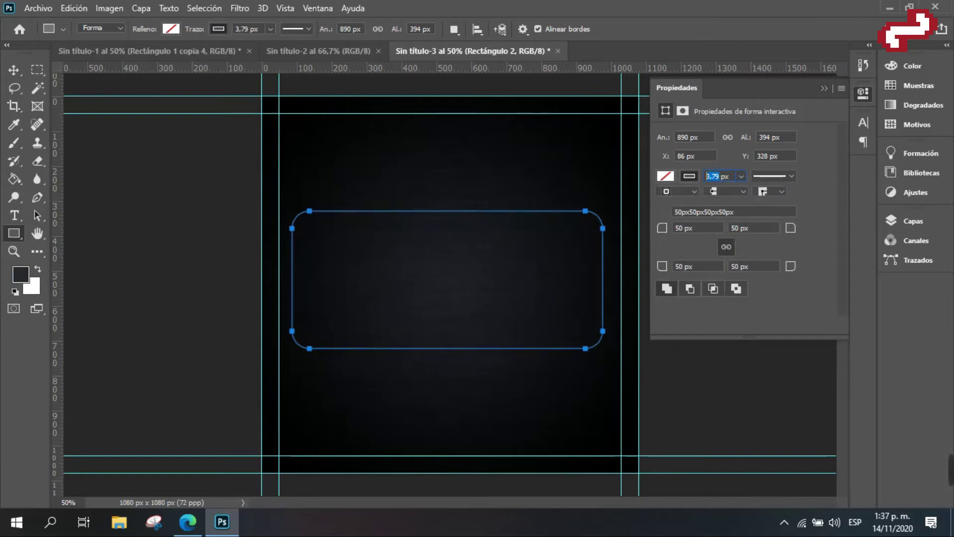
text(7)
key(Return)
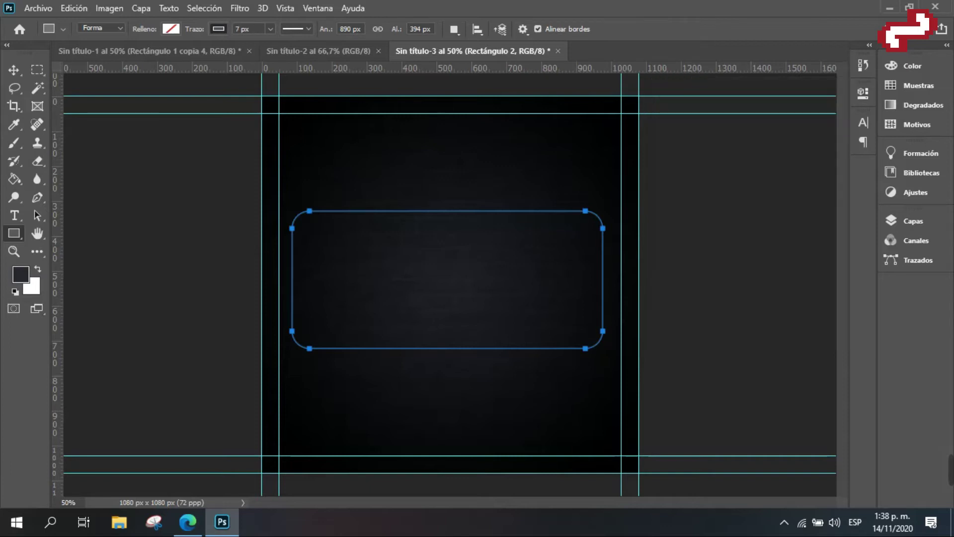
key(v)
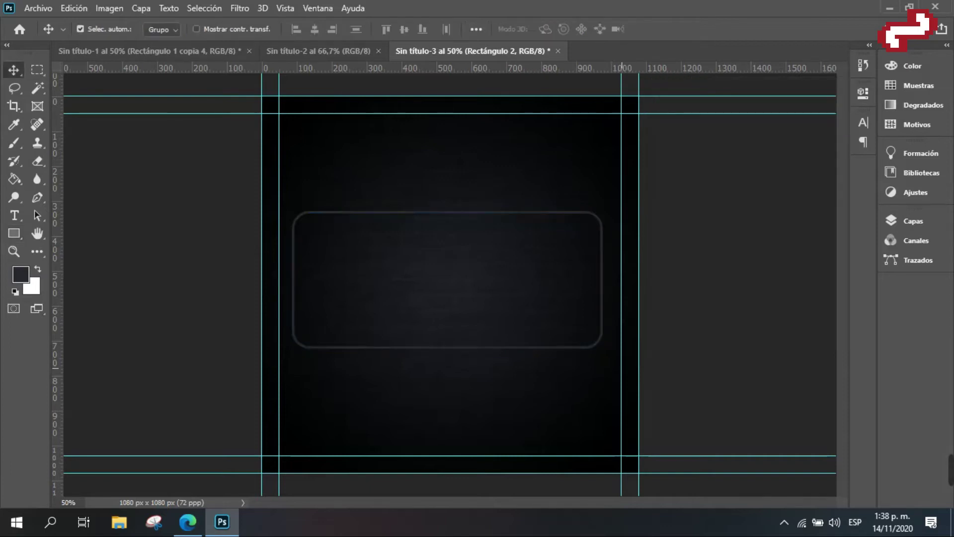
drag(529, 308, 529, 329)
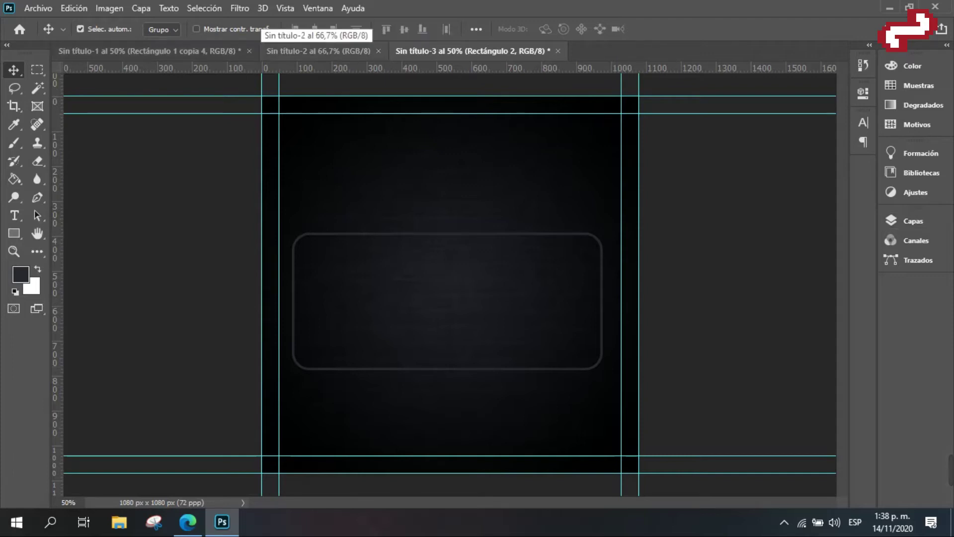
Close the Sin título-2 document and sample the bright green from the Sin título-1 design as the foreground color.
click(378, 50)
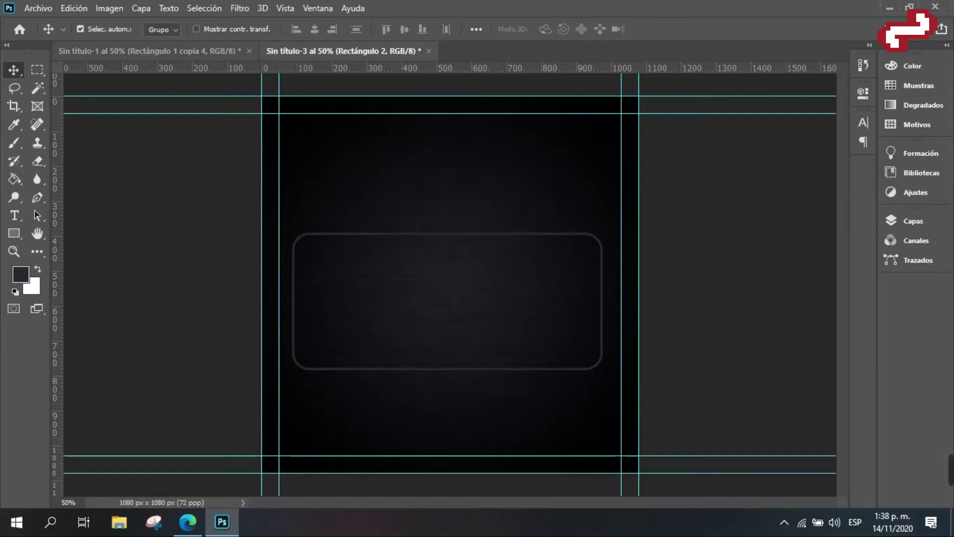
click(149, 50)
click(14, 125)
click(392, 405)
click(358, 51)
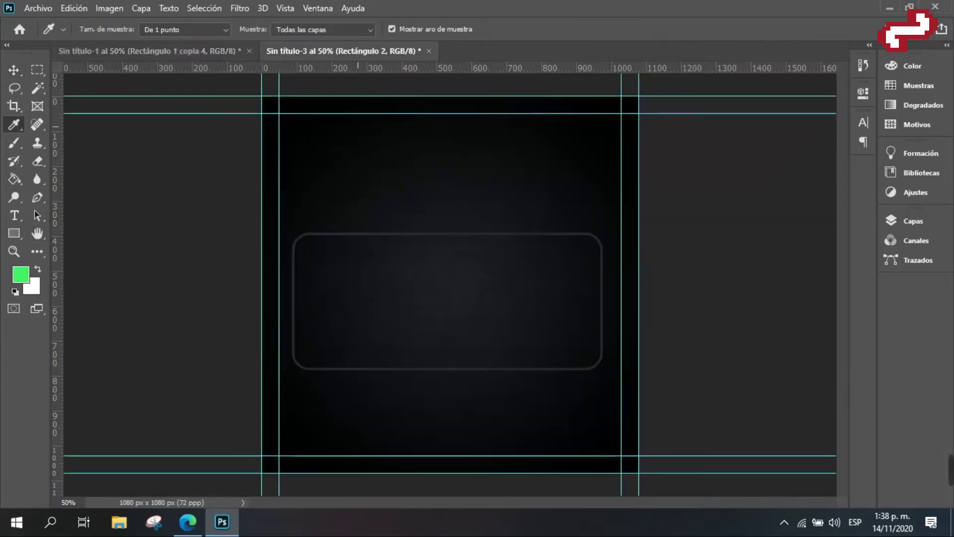
Change the stroke color of Rectángulo 2 to the sampled bright green.
click(913, 221)
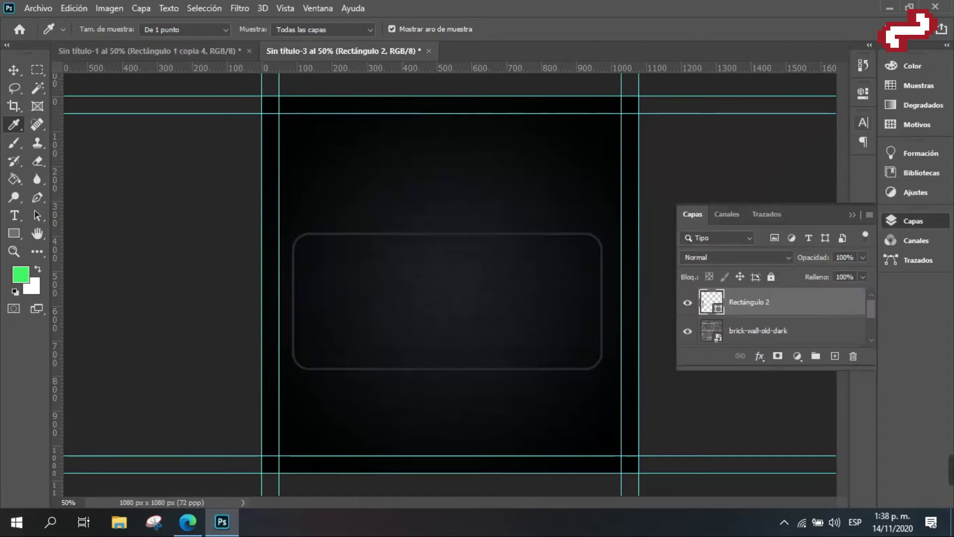
click(863, 93)
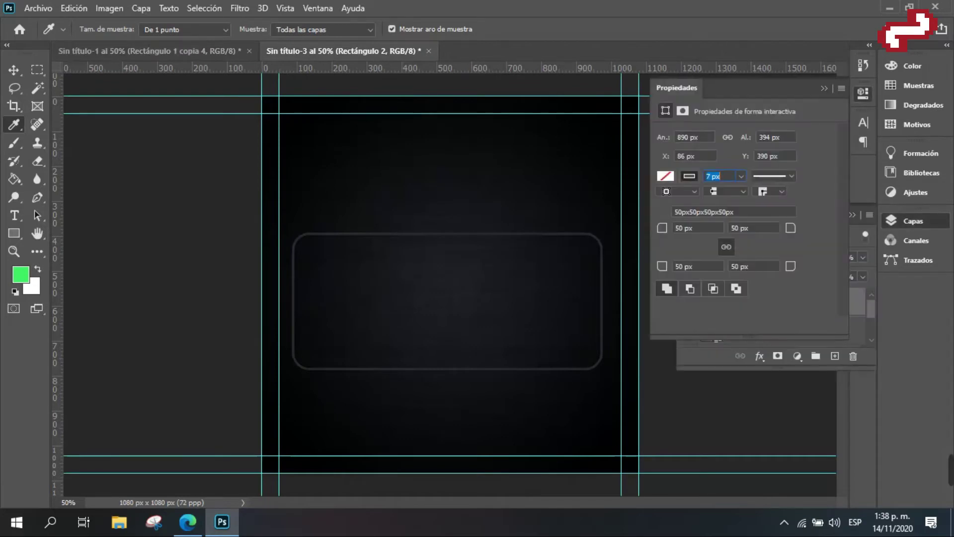
click(689, 176)
click(667, 250)
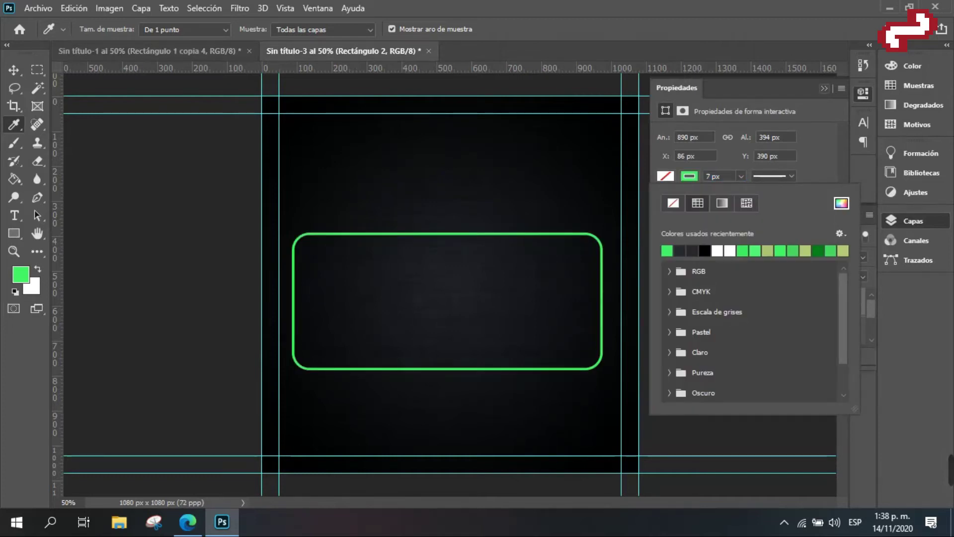
click(824, 89)
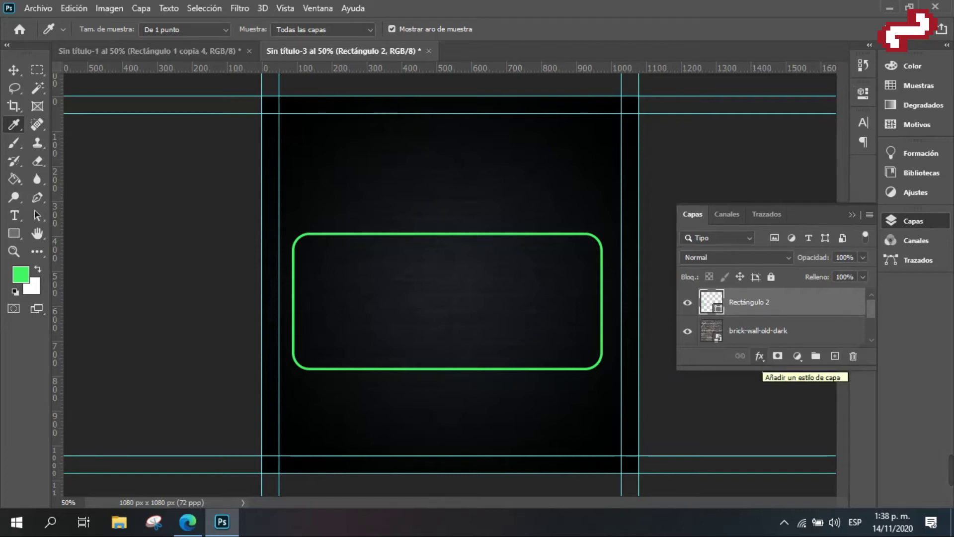
Add a Bisel y relieve layer style to Rectángulo 2 with the default settings.
click(759, 355)
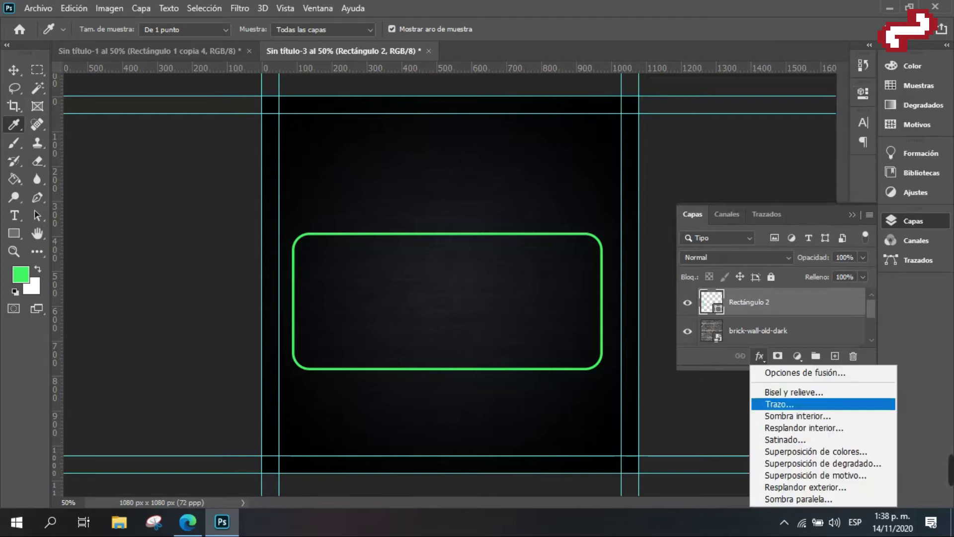
click(794, 392)
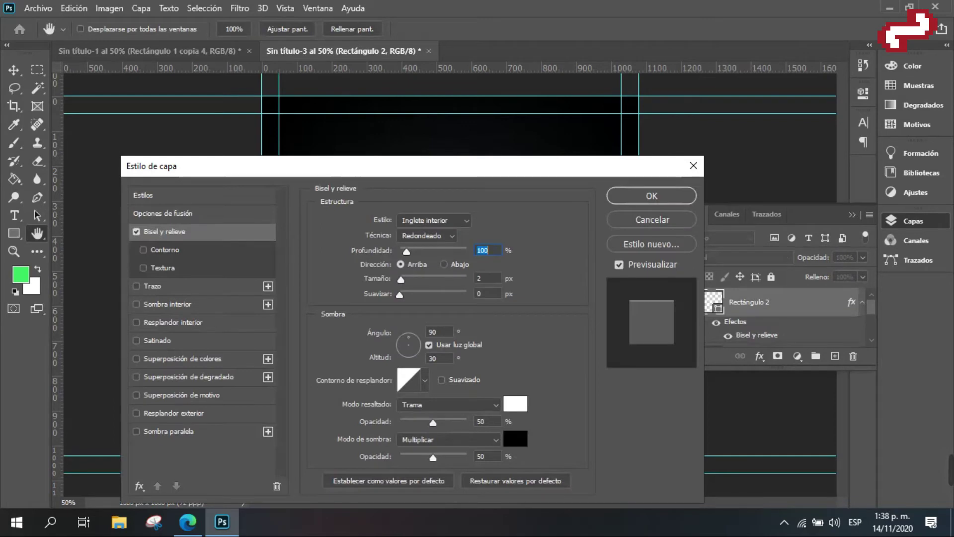
key(Return)
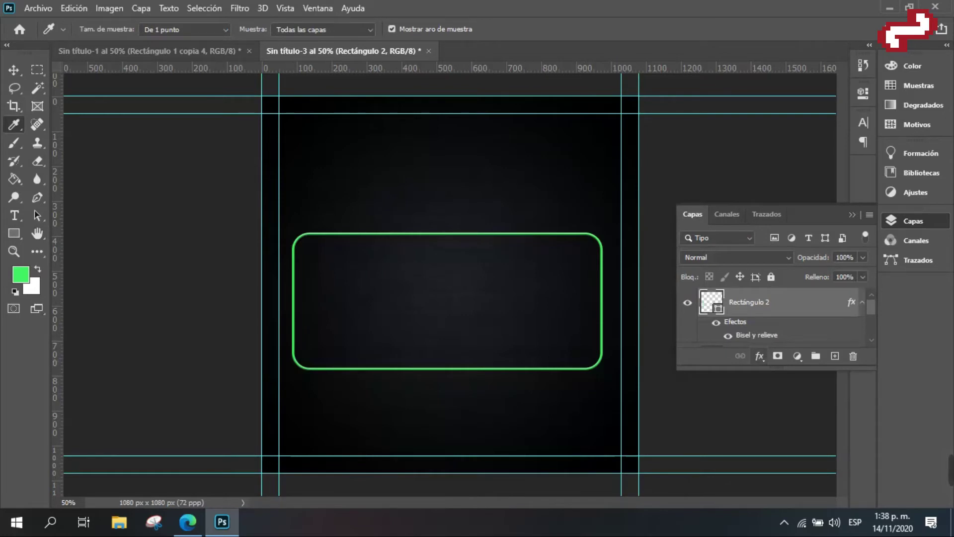
Add a gradient overlay to Rectángulo 2 and set the gradient's starting color stop to bright green 41f65e.
click(759, 356)
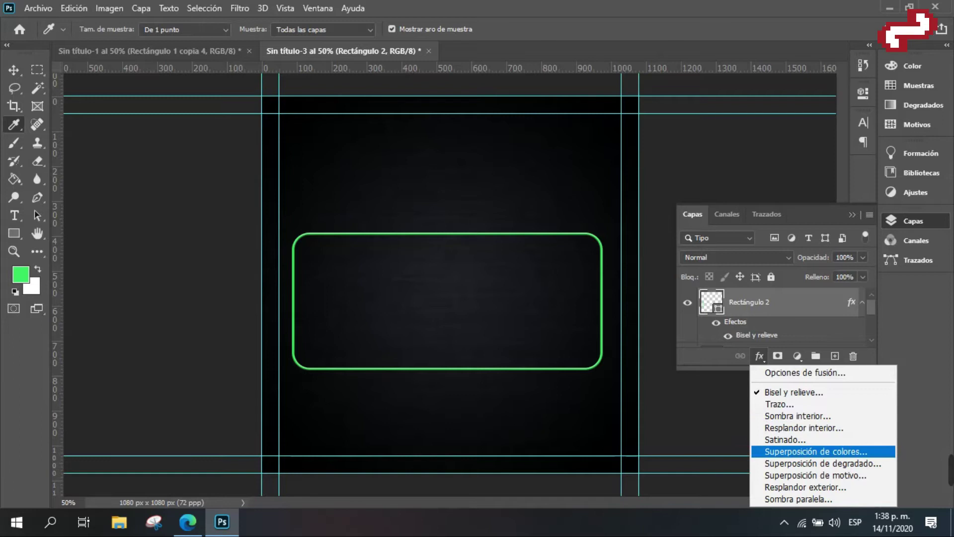
click(822, 463)
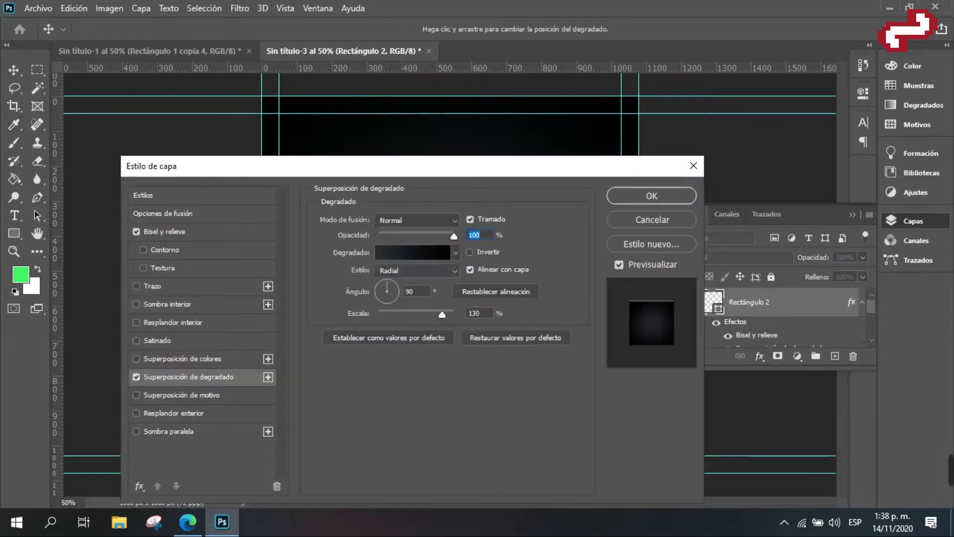
click(455, 251)
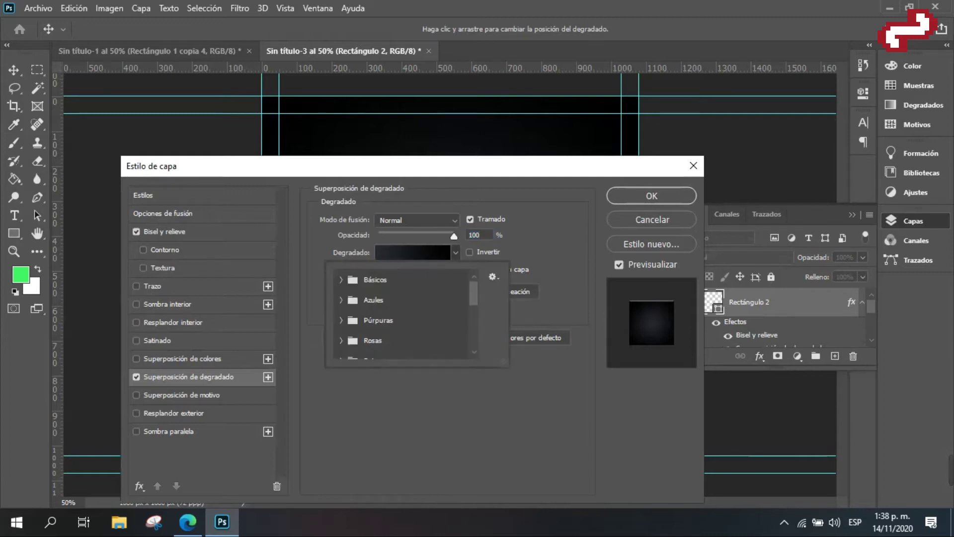
key(Escape)
click(412, 252)
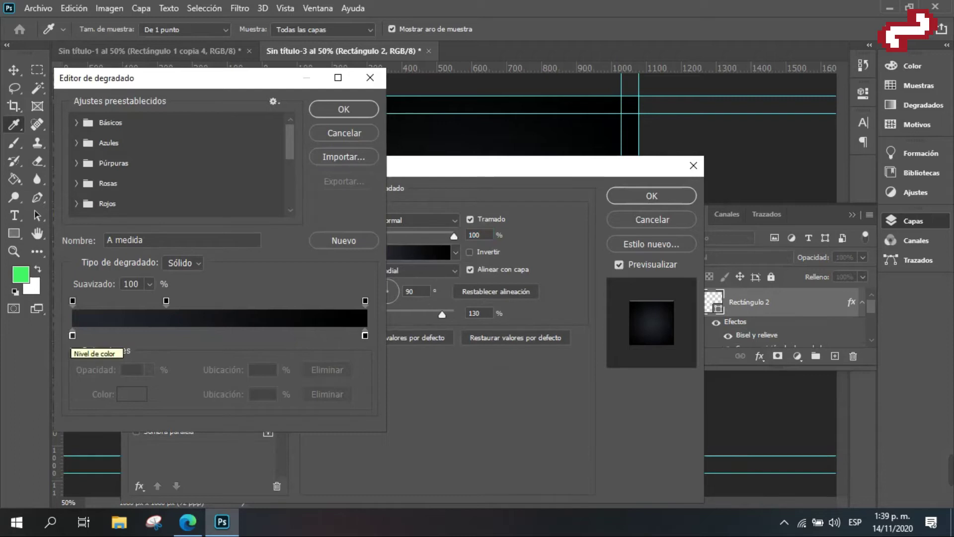
click(72, 335)
click(132, 394)
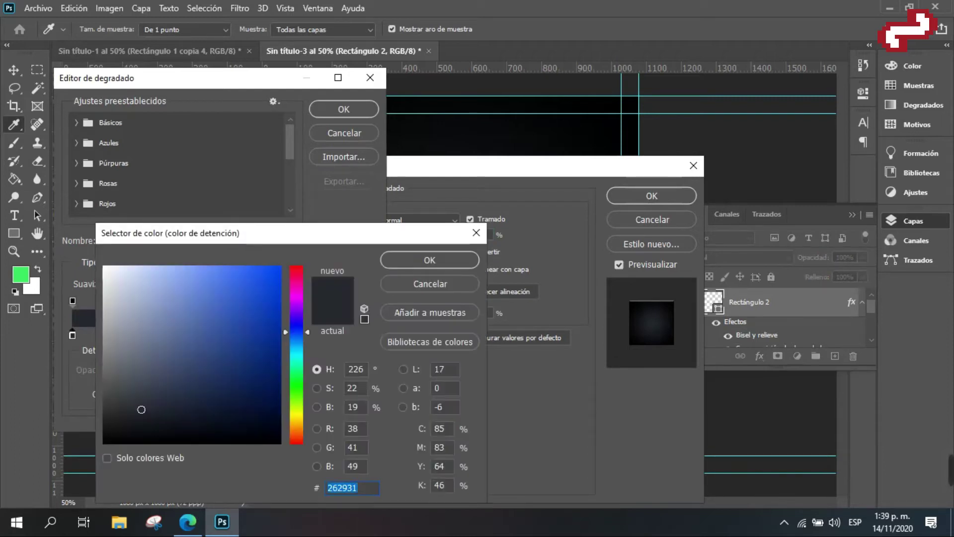
text(42e85c)
key(Return)
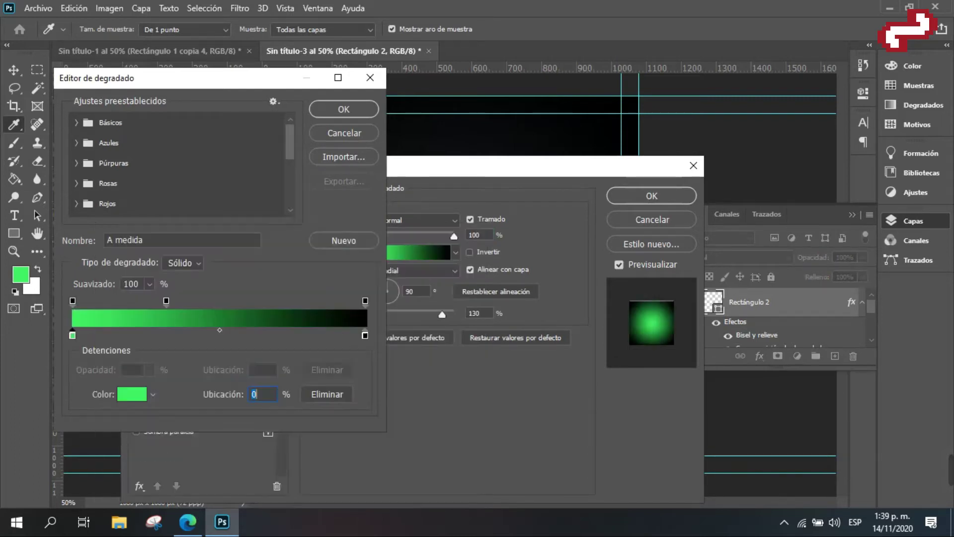
Set the overlay gradient's ending color stop to light green 83c151 at 100% location and accept the gradient.
click(365, 335)
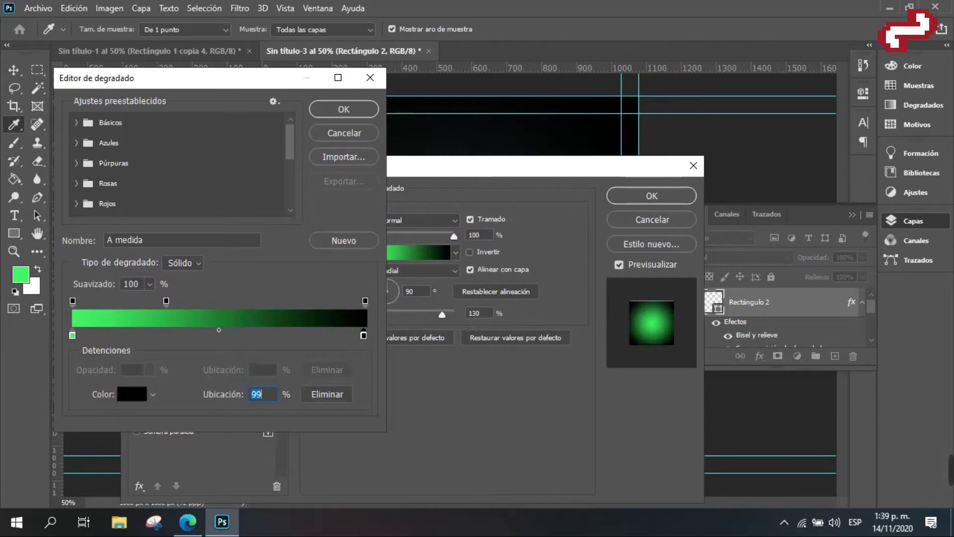
click(132, 393)
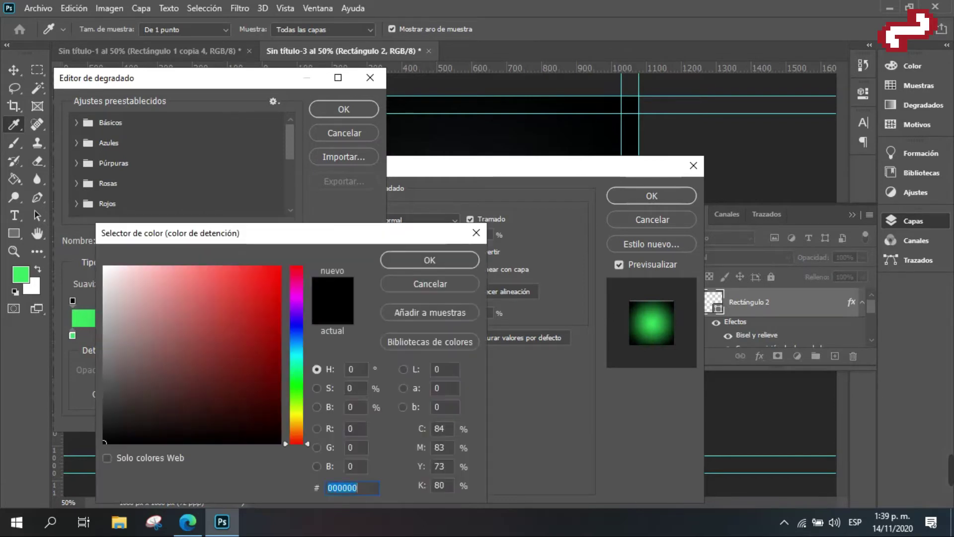
key(ctrl+v)
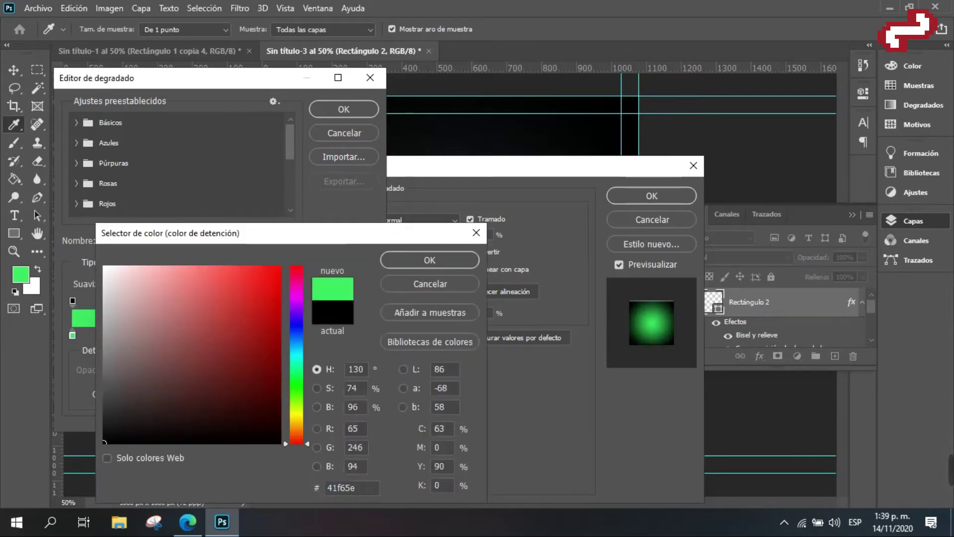
click(222, 358)
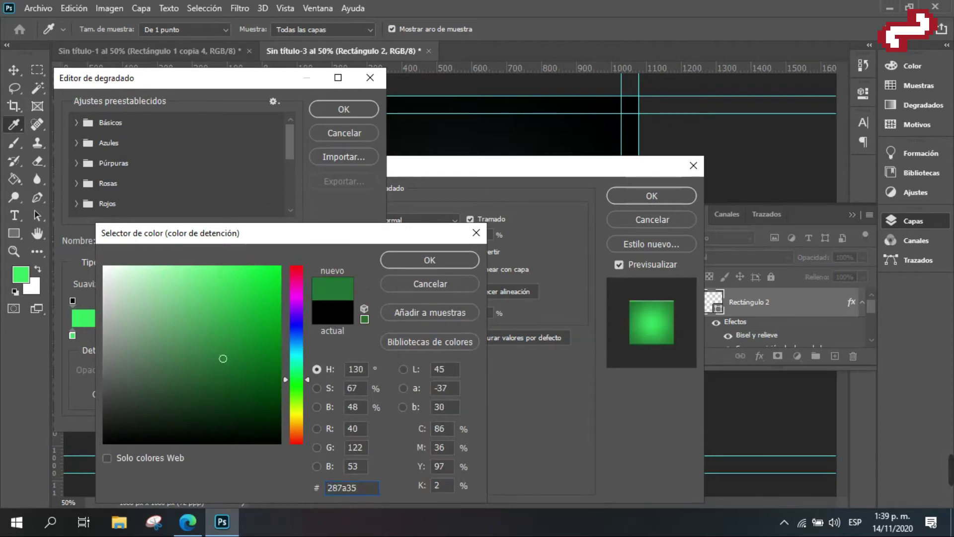
drag(297, 377, 296, 385)
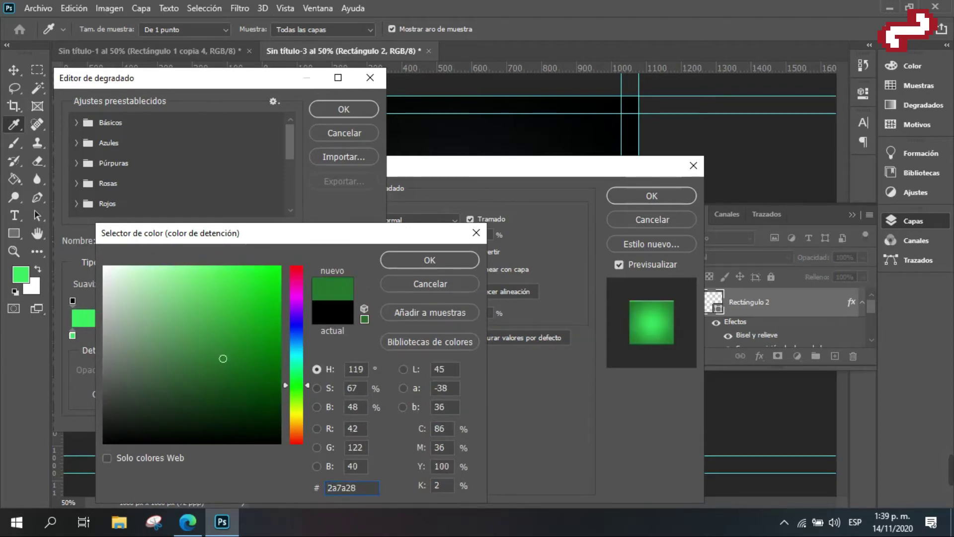
click(297, 392)
mouse_move(222, 359)
mouse_down()
mouse_move(230, 333)
mouse_move(203, 313)
mouse_move(189, 325)
mouse_move(181, 295)
mouse_move(187, 337)
mouse_up()
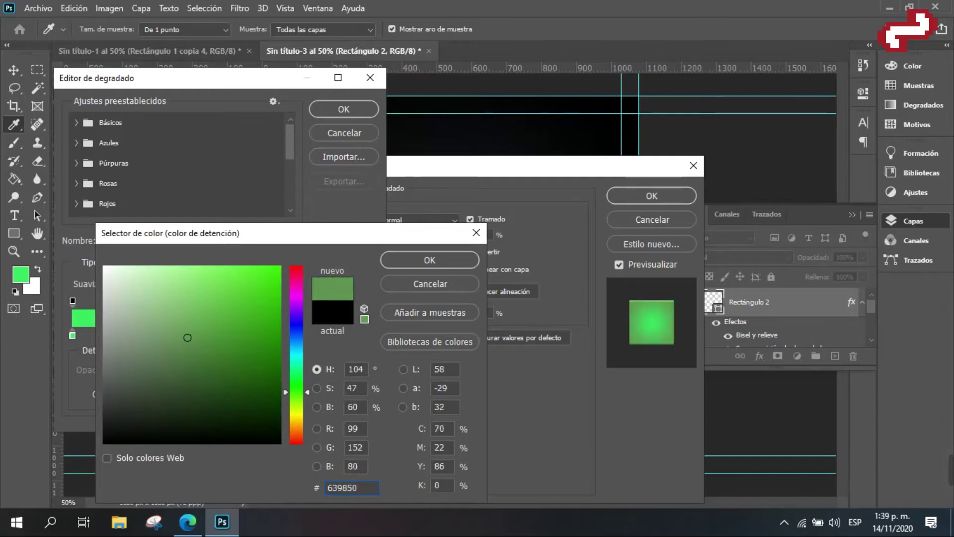
drag(297, 392, 297, 398)
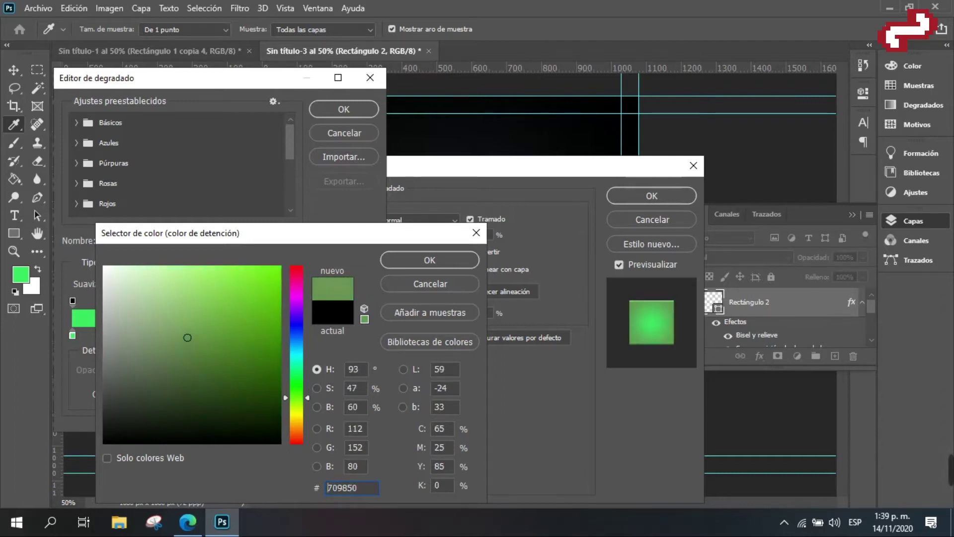
drag(188, 338, 206, 308)
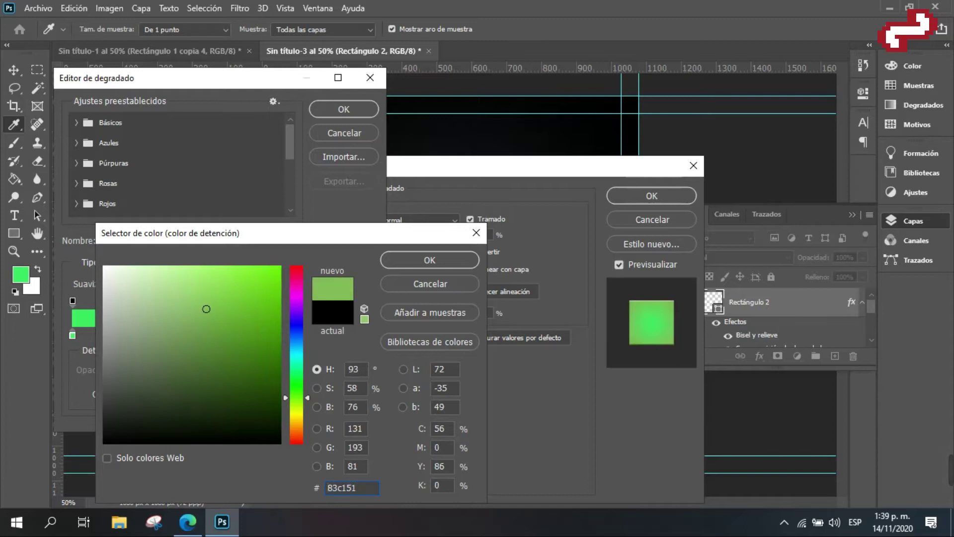
click(429, 260)
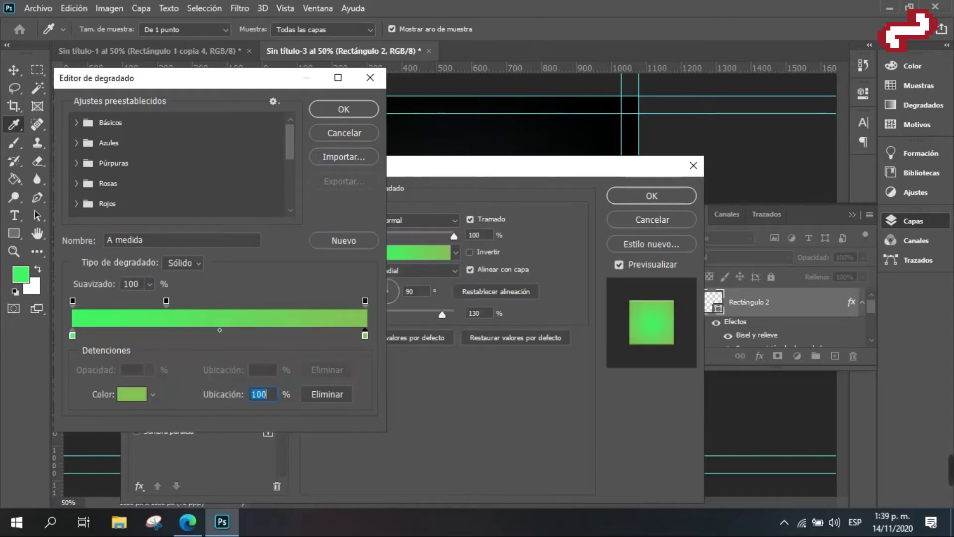
key(Return)
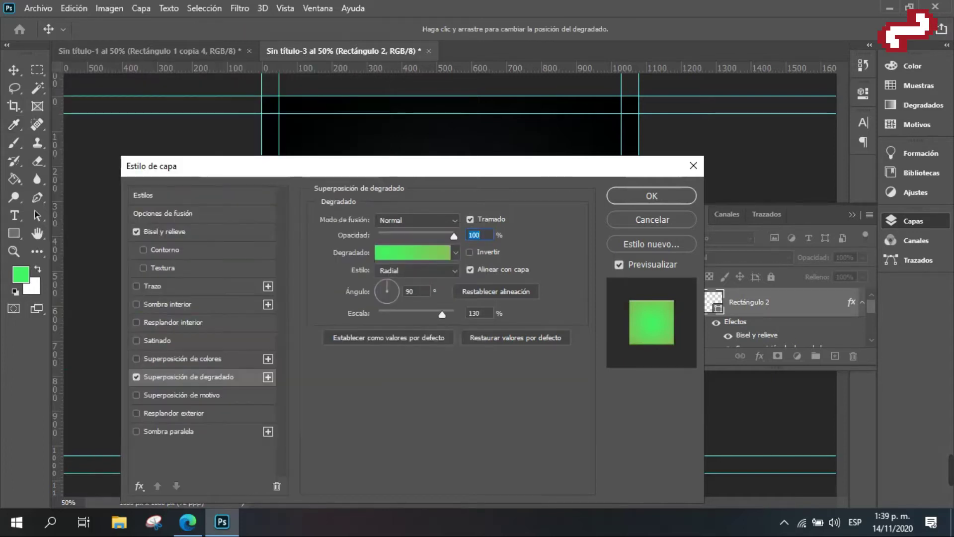
Change the gradient overlay's style to Lineal with a 47° angle, and uncover the rectangle on the canvas.
click(416, 271)
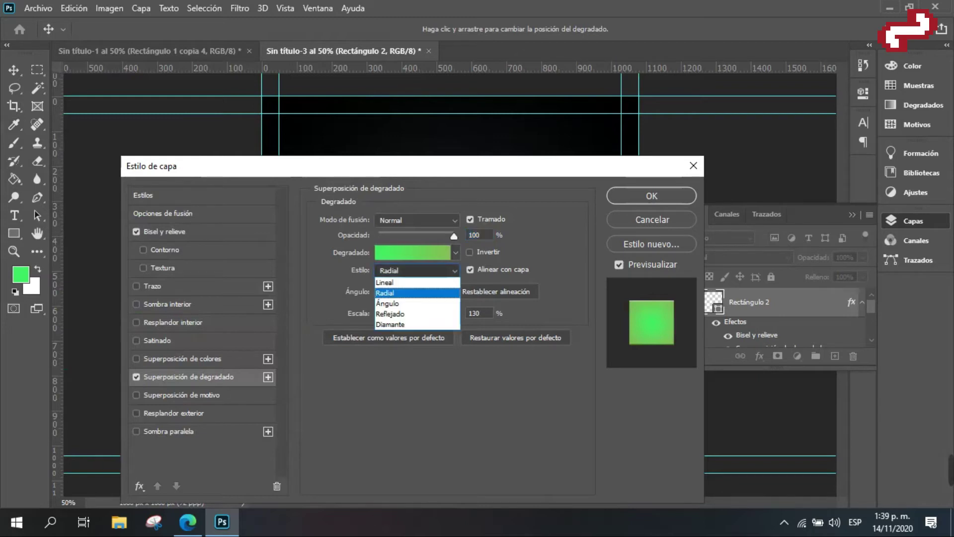
click(398, 269)
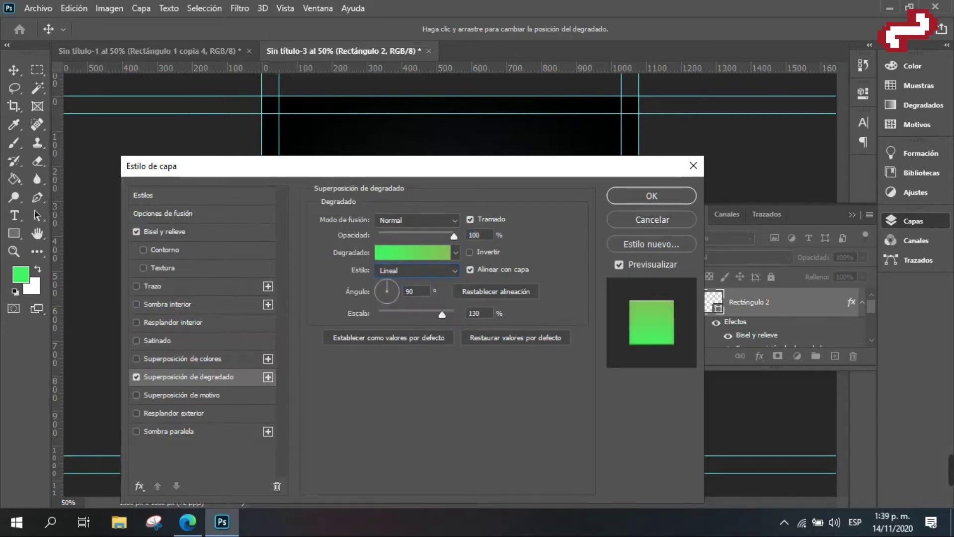
drag(387, 285, 397, 293)
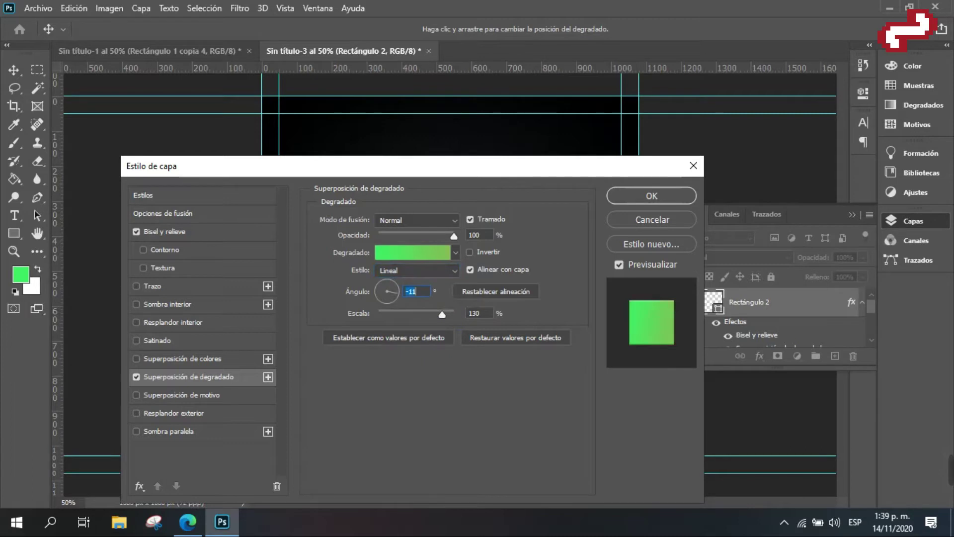
text(47)
drag(502, 170, 499, 323)
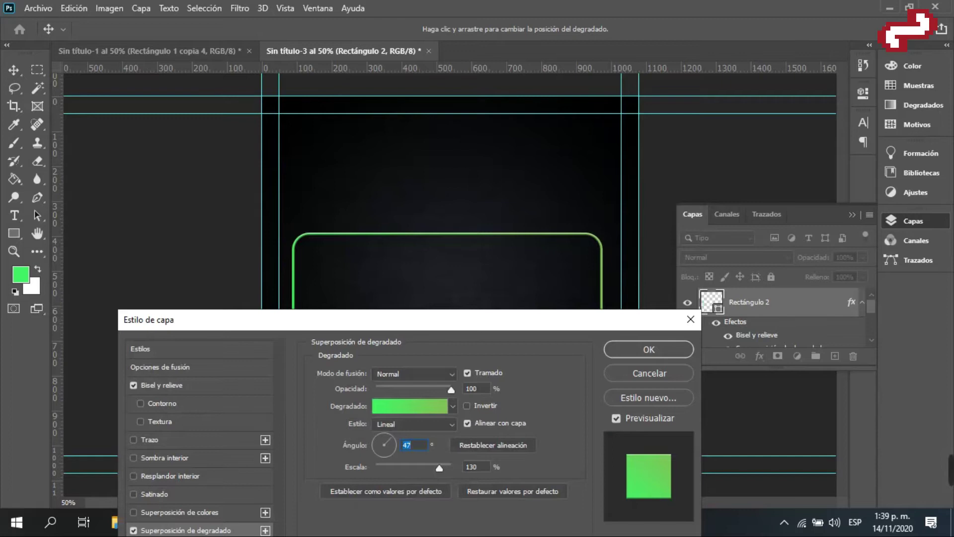
Try the Superponer blend mode for the gradient overlay and settle on Multiplicar.
click(414, 374)
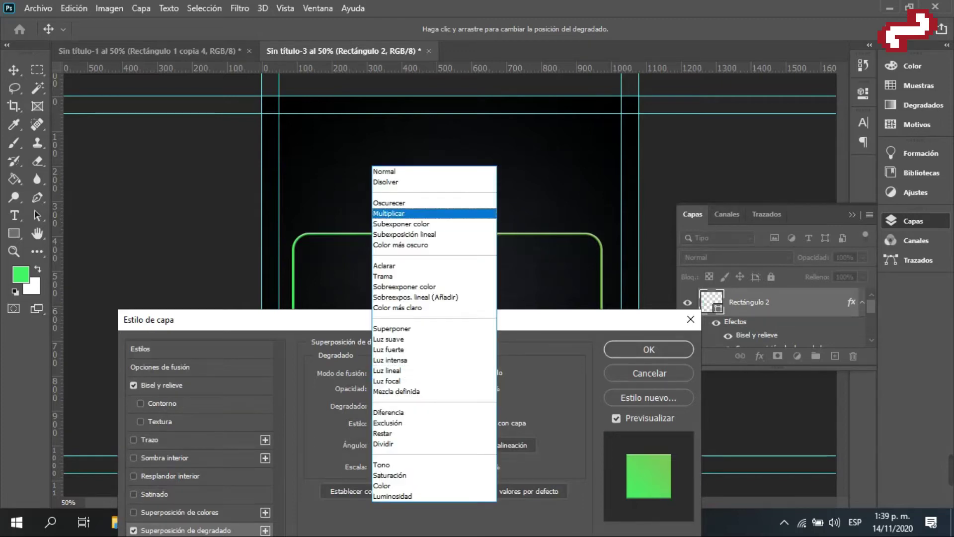
click(404, 215)
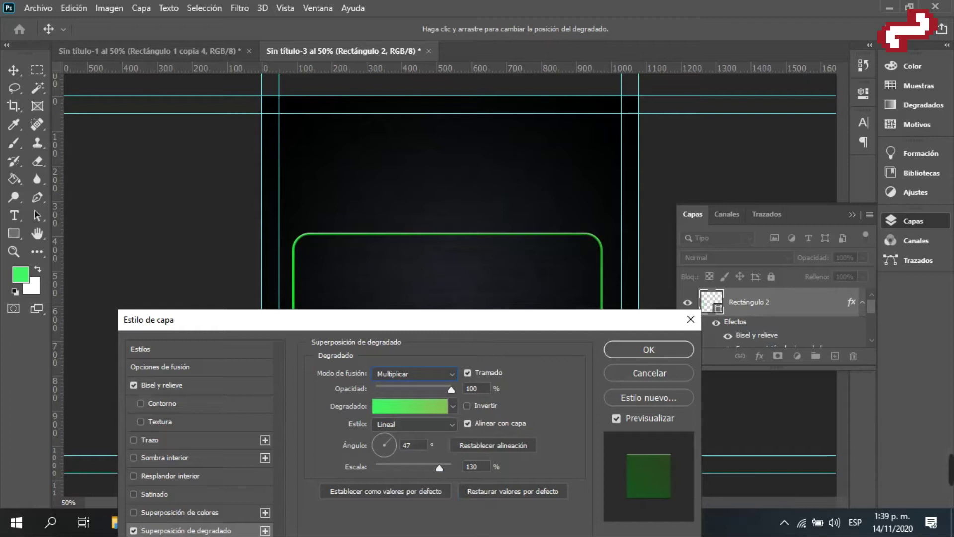
click(414, 374)
click(398, 328)
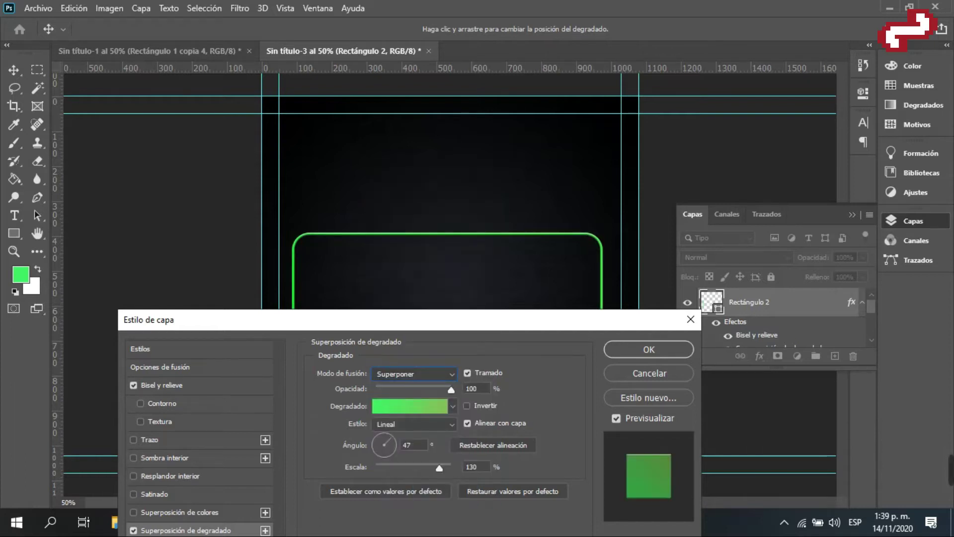
click(413, 373)
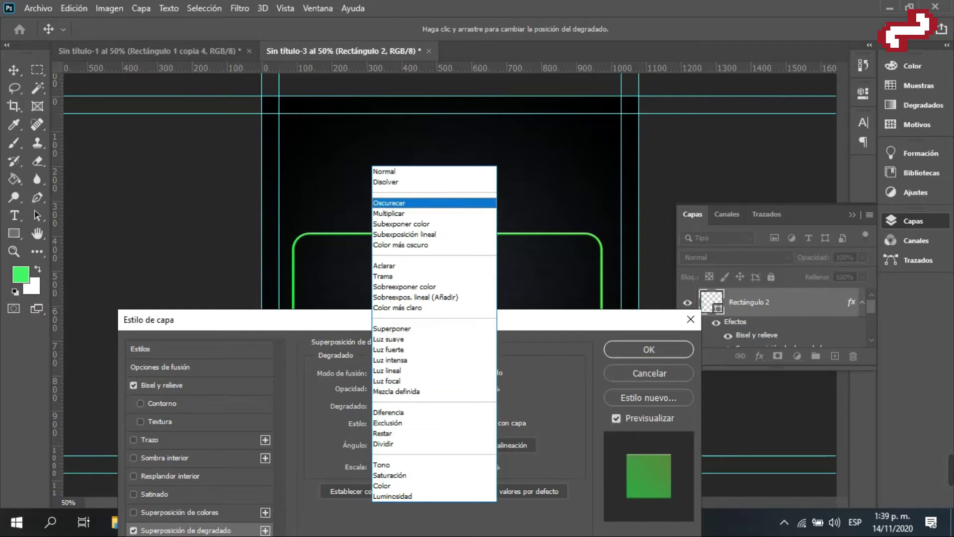
click(397, 203)
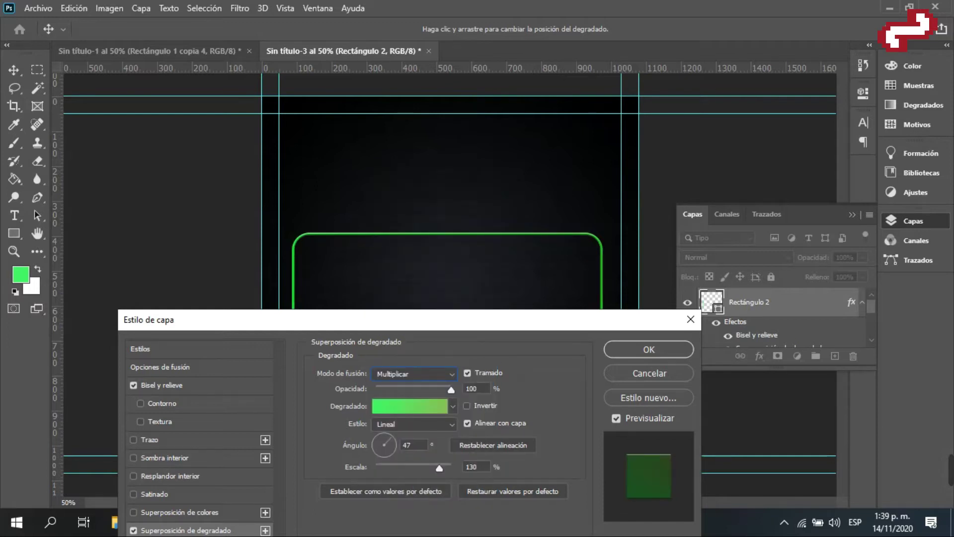
Set the gradient overlay's angle to 27° and apply the layer style.
mouse_move(391, 438)
mouse_down()
mouse_move(394, 448)
mouse_move(391, 437)
mouse_up()
text(27)
double_click(405, 444)
key(Return)
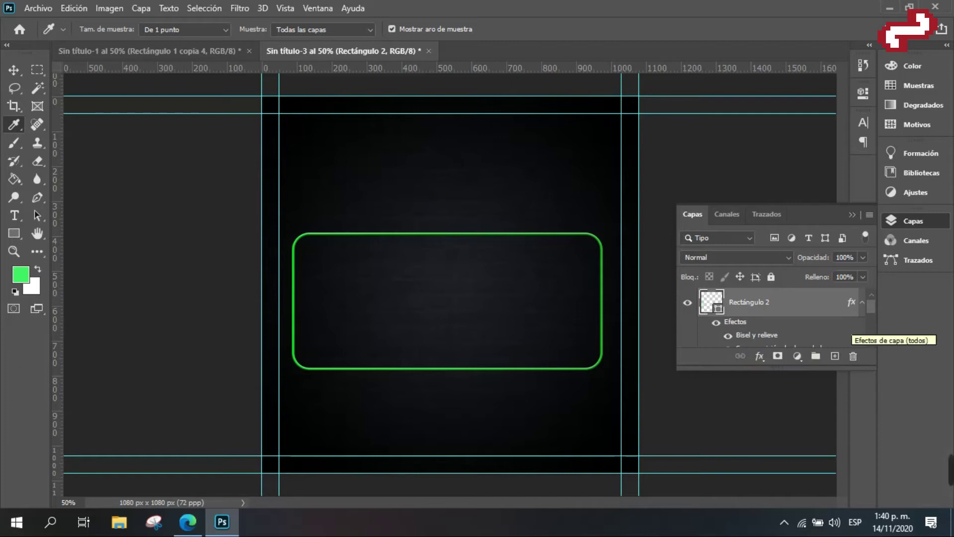
Add a Resplandor exterior effect to Rectángulo 2 with the glow color set to green 31d44b.
click(759, 355)
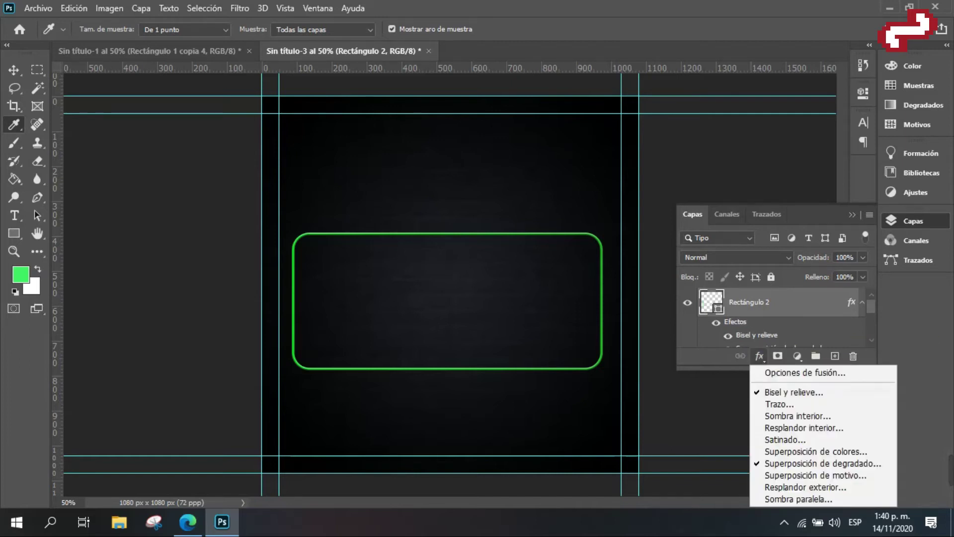
click(805, 487)
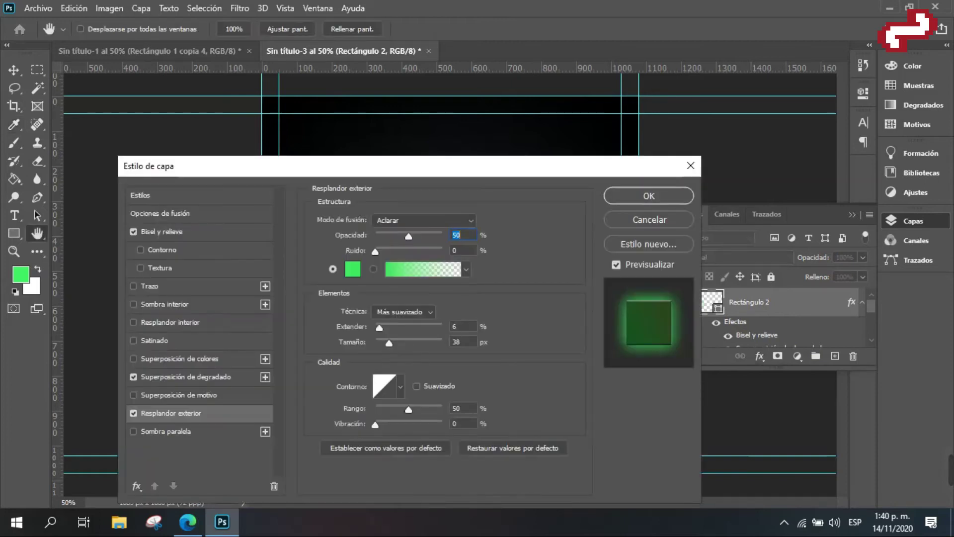
click(353, 269)
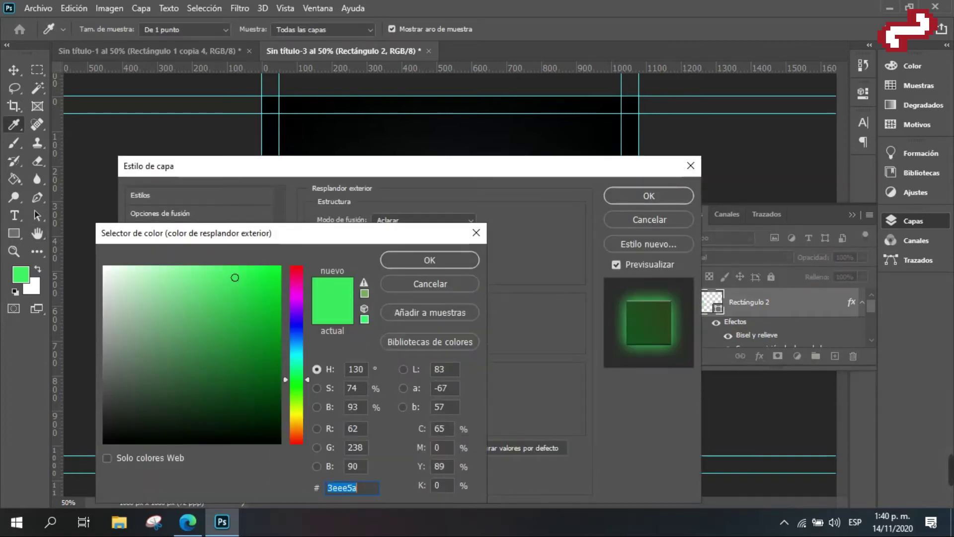
click(240, 295)
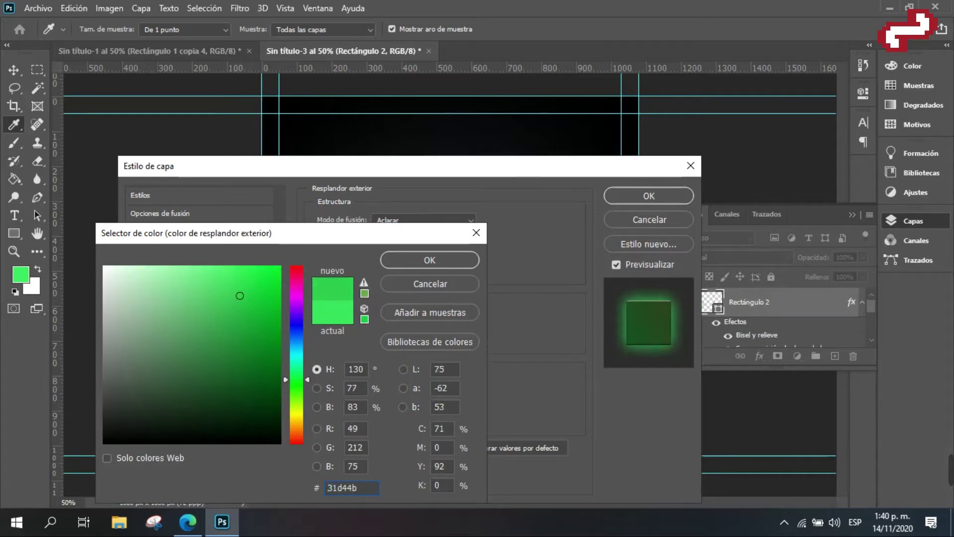
click(429, 259)
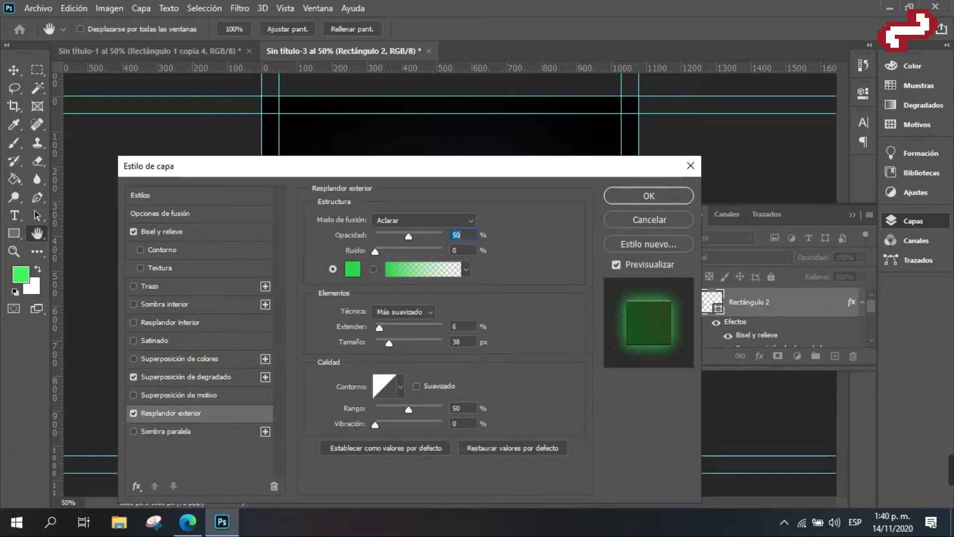
Set the outer glow to 70% opacity, 13% spread and 49 px size, and apply the layer style.
drag(348, 166, 351, 341)
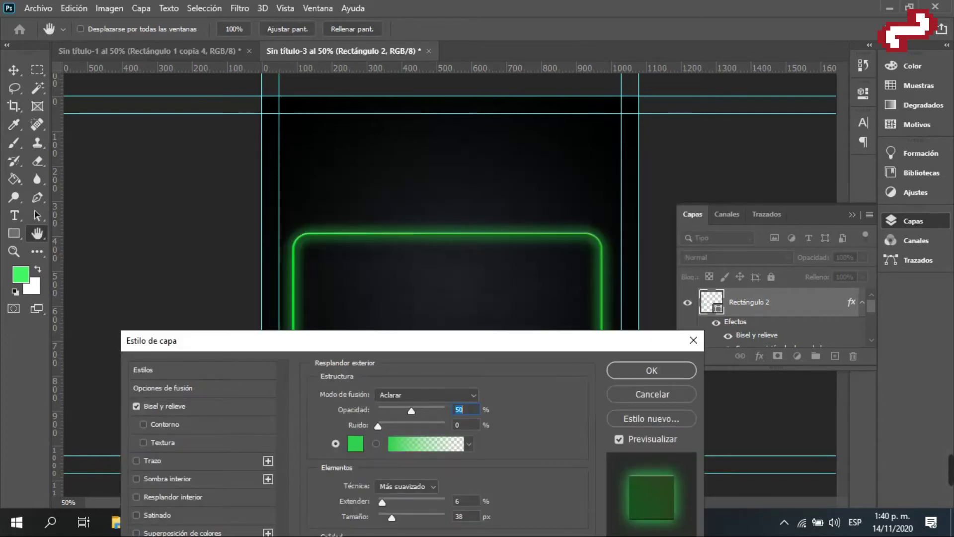
drag(510, 338, 510, 326)
mouse_move(383, 490)
mouse_down()
mouse_move(413, 490)
mouse_move(394, 489)
mouse_move(419, 505)
mouse_move(385, 505)
mouse_move(397, 490)
mouse_move(387, 491)
mouse_up()
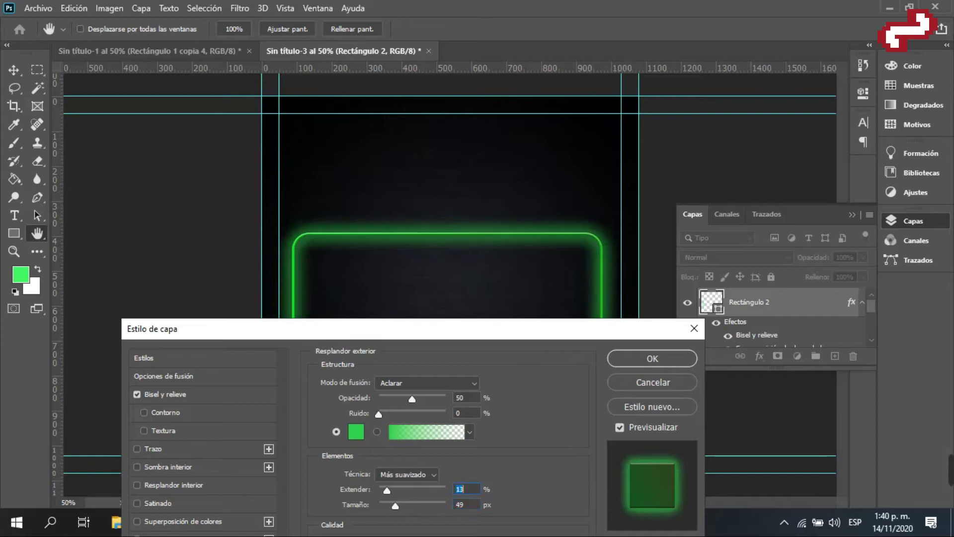
drag(412, 399, 424, 399)
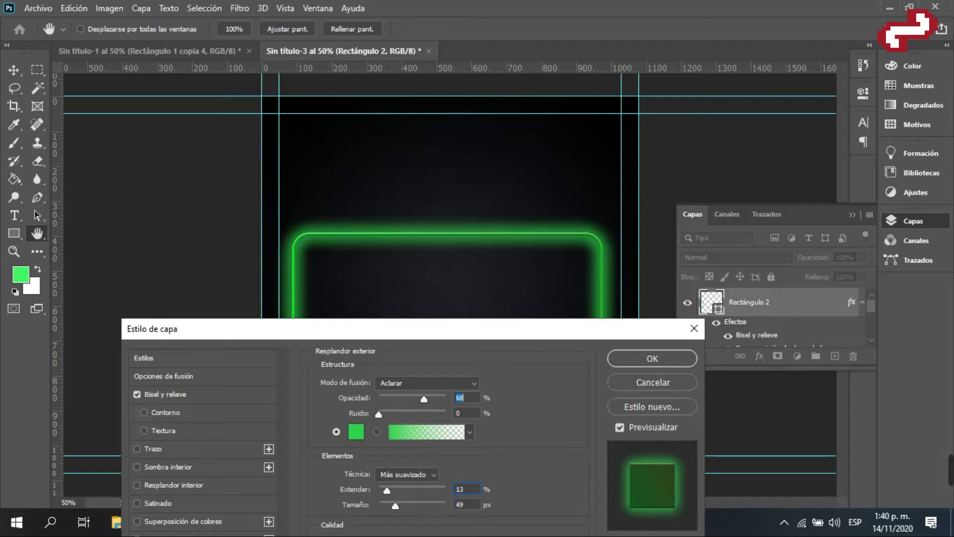
drag(424, 399, 425, 398)
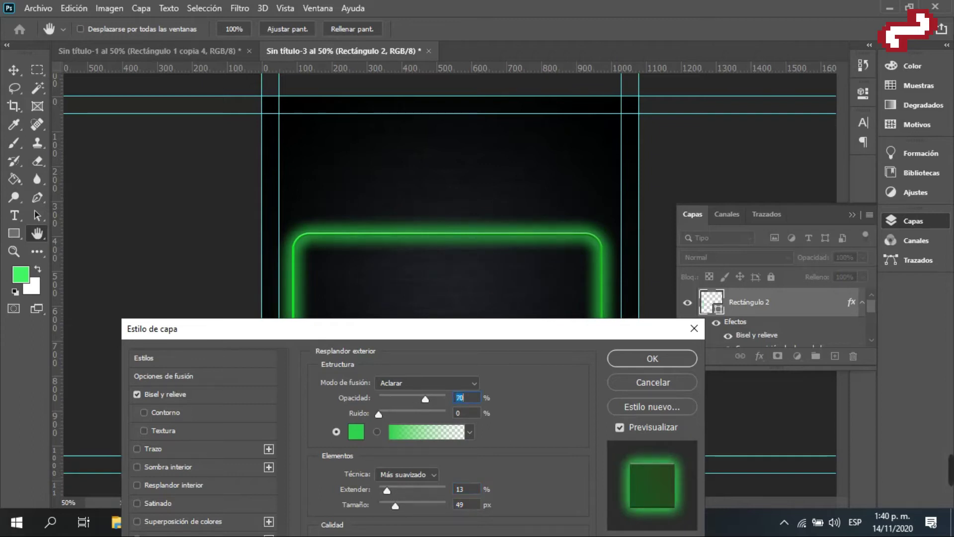
key(Return)
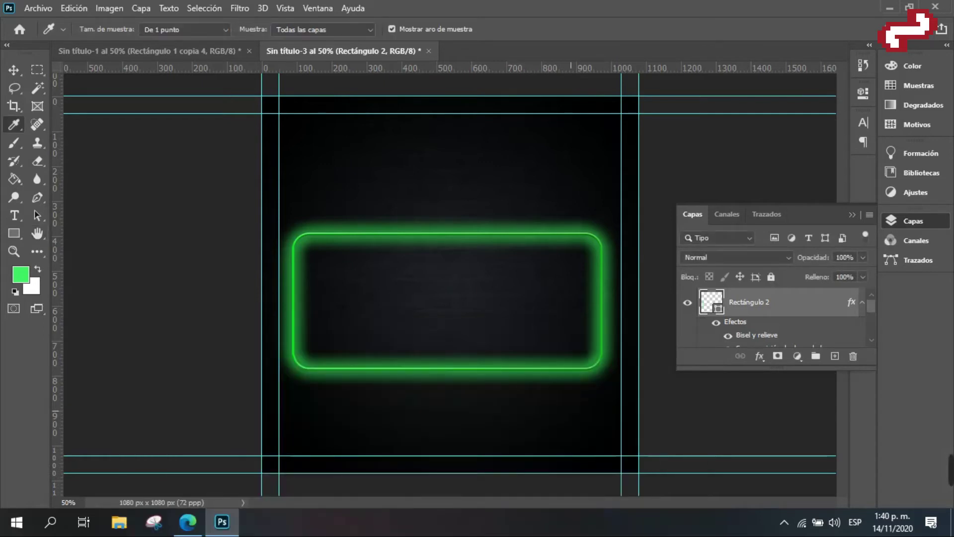
Move Rectángulo 2 down and center it horizontally on the canvas, at X 540 px and Y 659 px.
key(v)
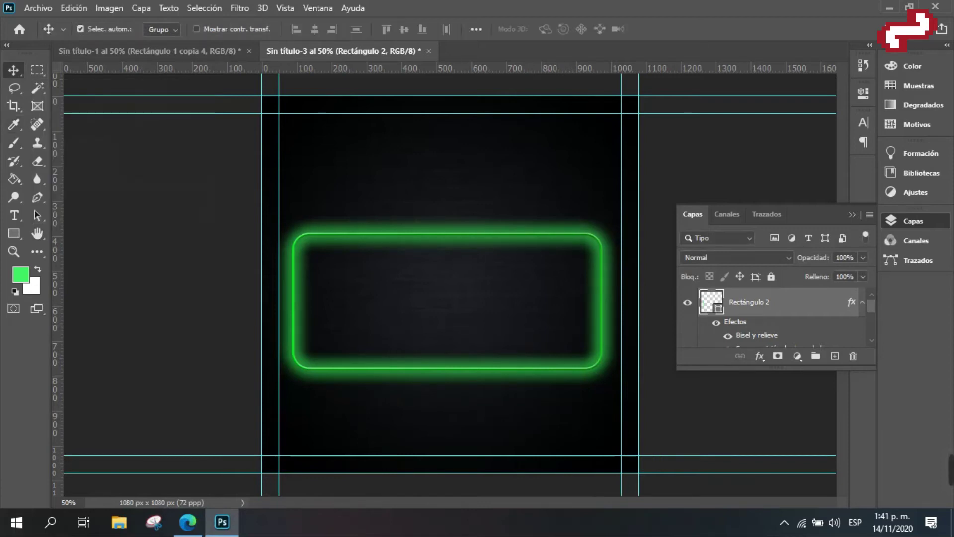
scroll(775, 318, down, 2)
scroll(775, 318, up, 2)
drag(551, 199, 551, 210)
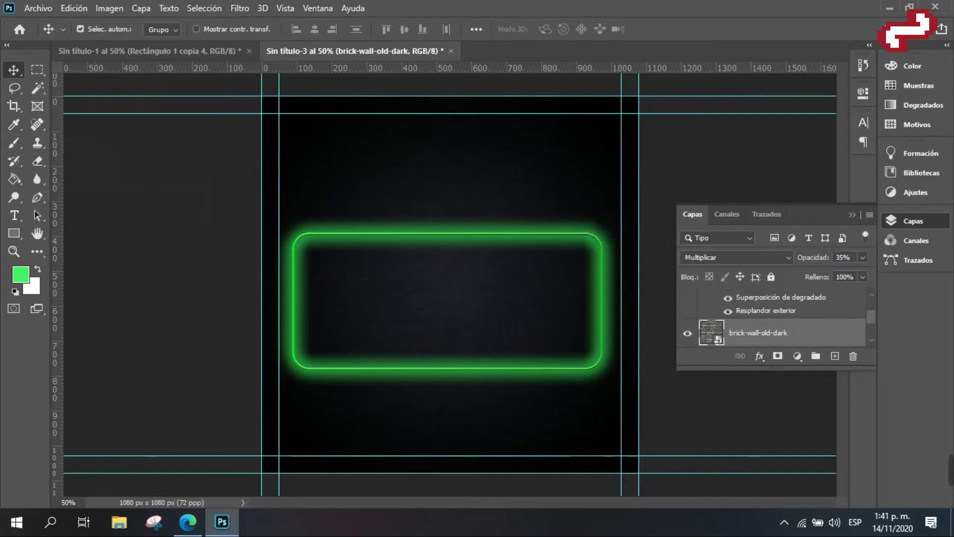
scroll(770, 318, up, 2)
click(770, 302)
key(ctrl+t)
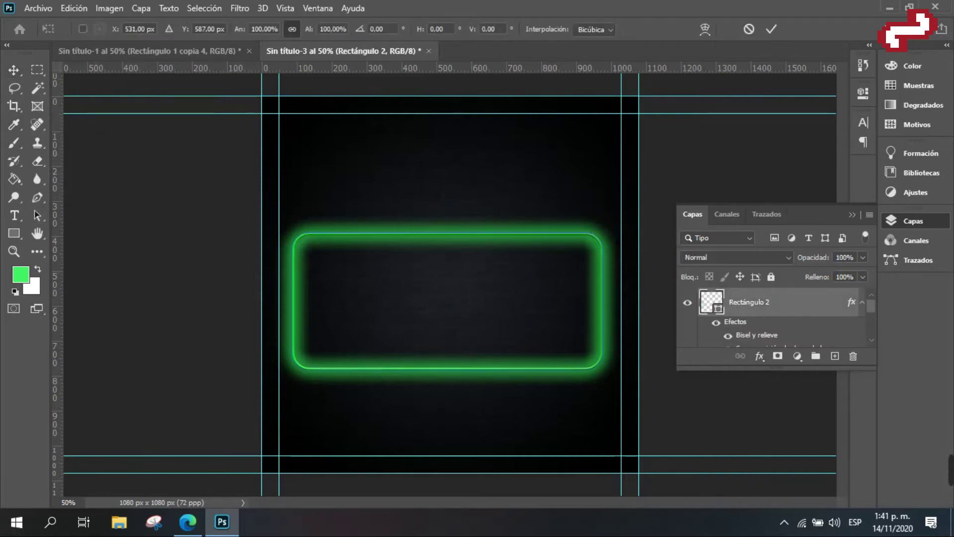
drag(514, 199, 517, 224)
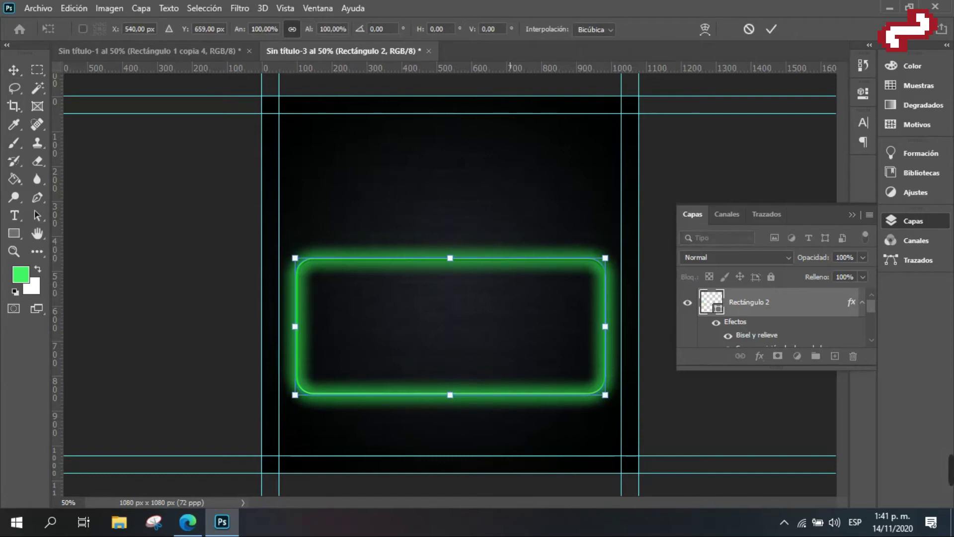
key(Return)
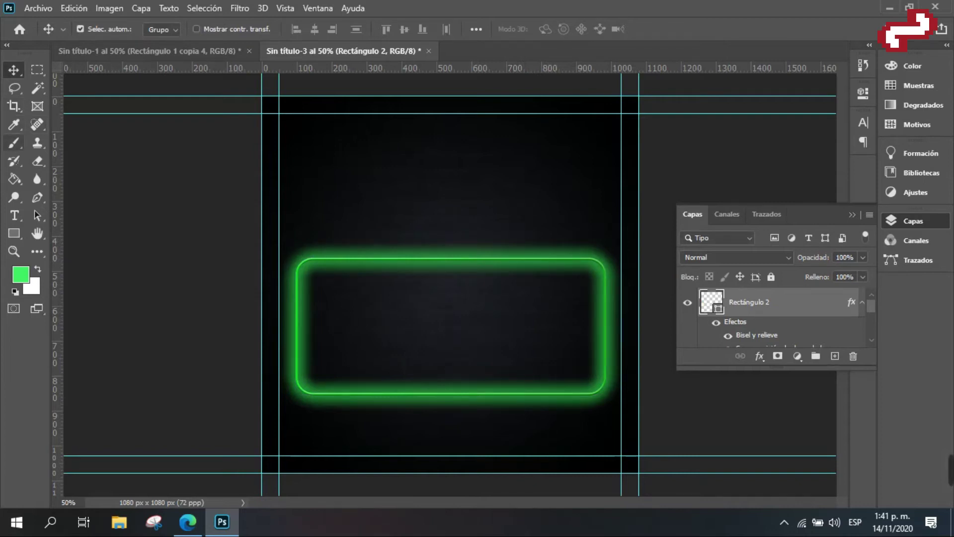
Add a text box above the green rectangle reading SUPER on one line and OFERTAS on the line below.
click(14, 215)
drag(372, 145, 544, 215)
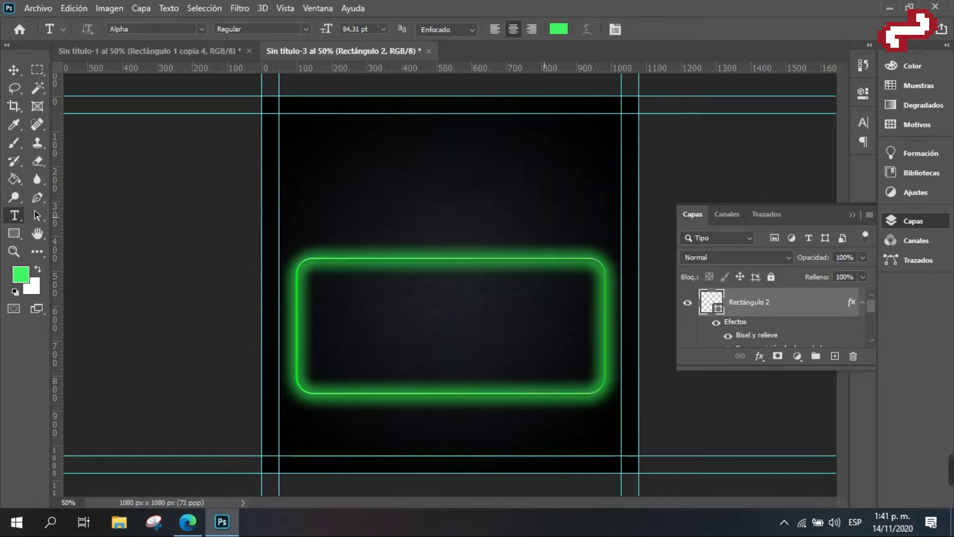
text(SUM)
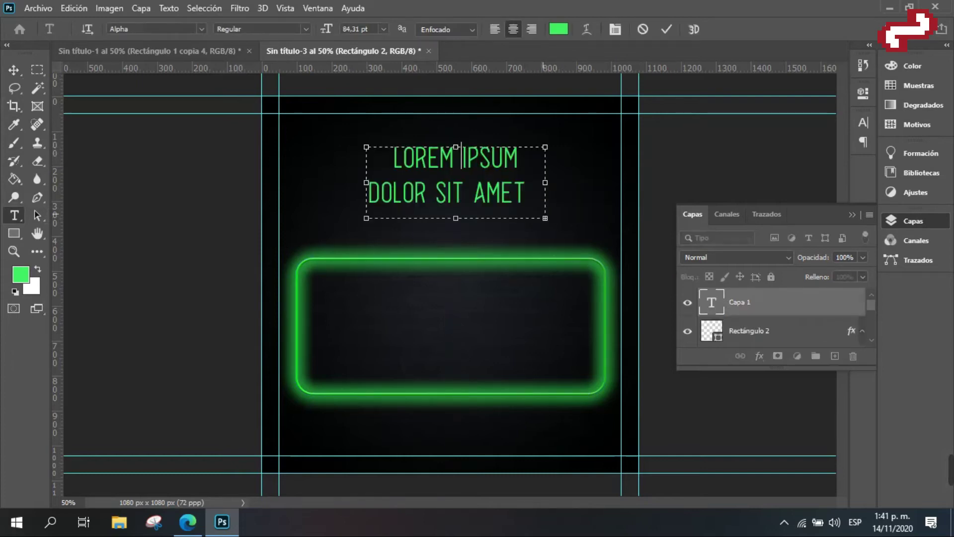
text(PER)
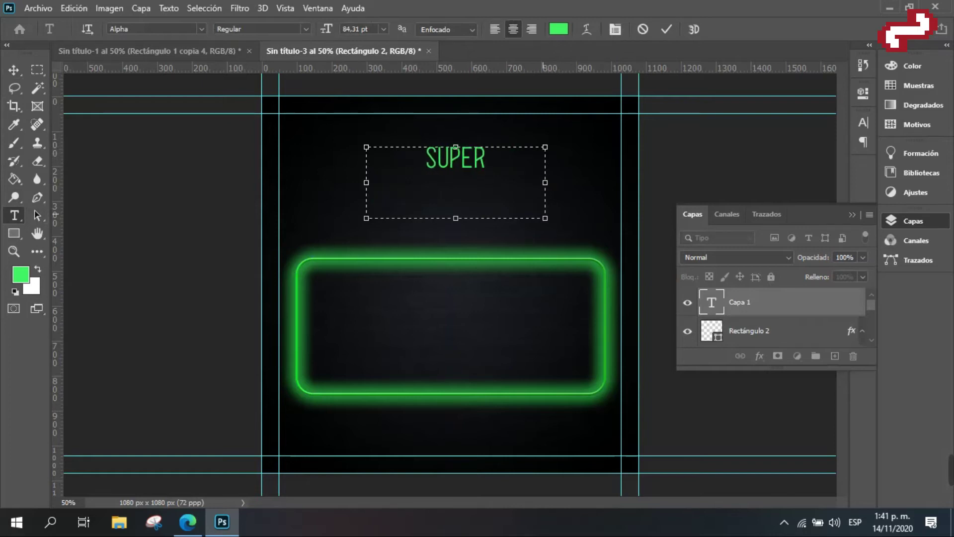
key(Return)
text(OFERTAS)
Select the whole SUPER OFERTAS text, sample the magenta swatch in Sin título-1 as foreground color, and return to Sin título-3.
key(shift+Left)
key(shift+Left)
key(shift+Left)
key(shift+Left)
key(shift+Left)
key(shift+Left)
key(shift+Left)
key(shift+Left)
key(shift+Left)
key(shift+Left)
key(shift+Left)
key(shift+Left)
key(shift+Left)
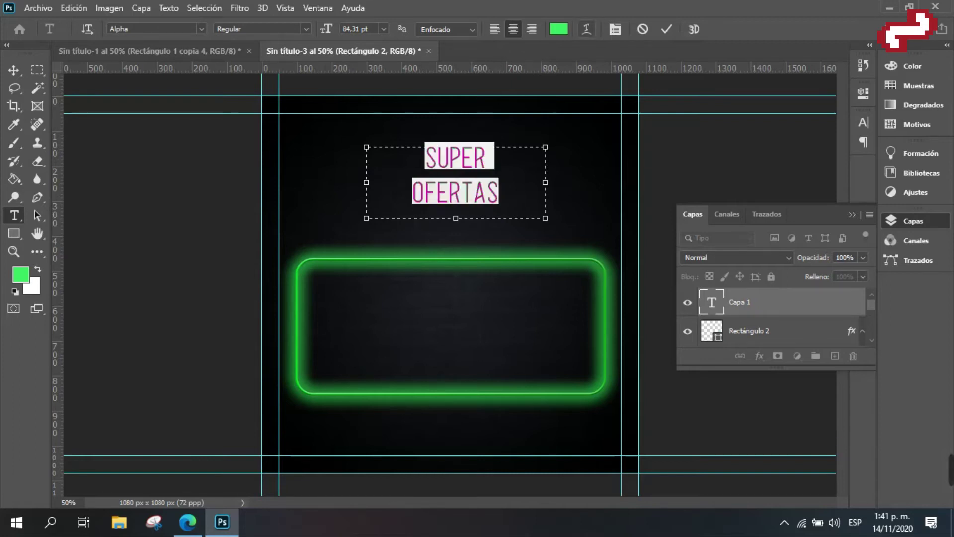
click(149, 51)
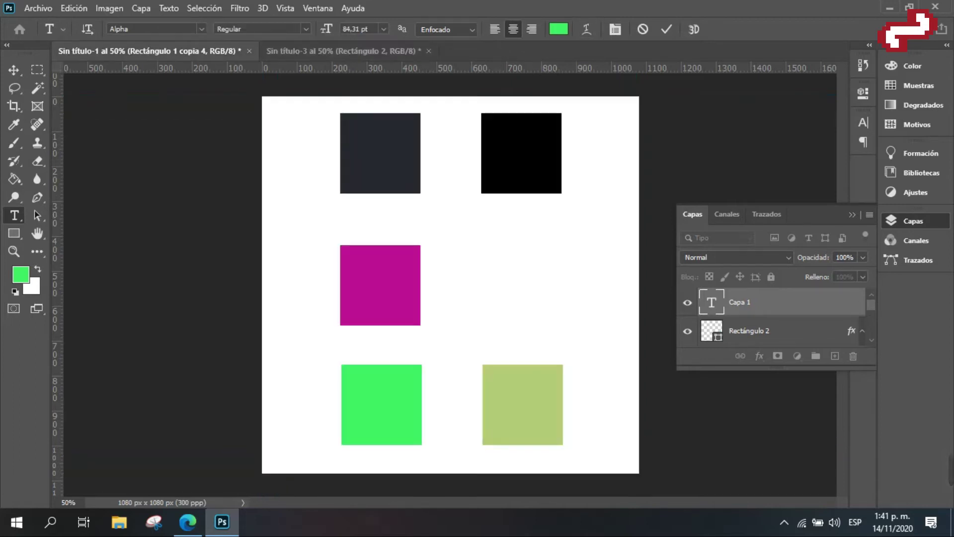
click(13, 124)
click(383, 274)
click(348, 50)
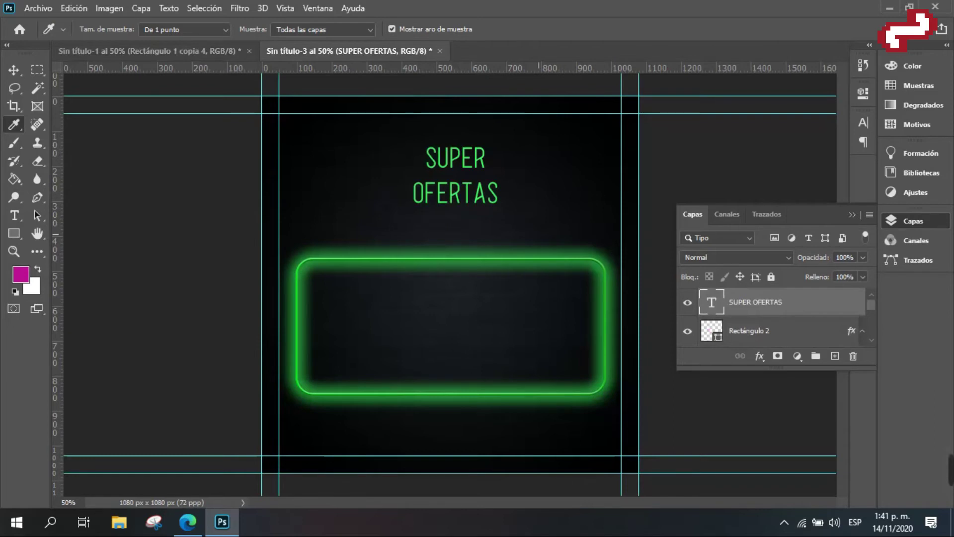
Change the SUPER OFERTAS text color to magenta bd0899 and commit the text edit.
key(t)
key(Return)
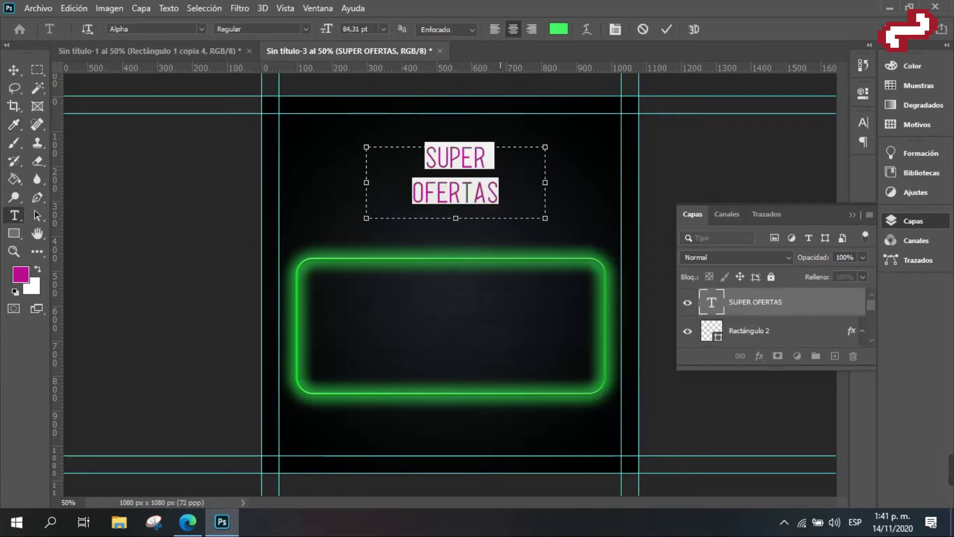
click(21, 274)
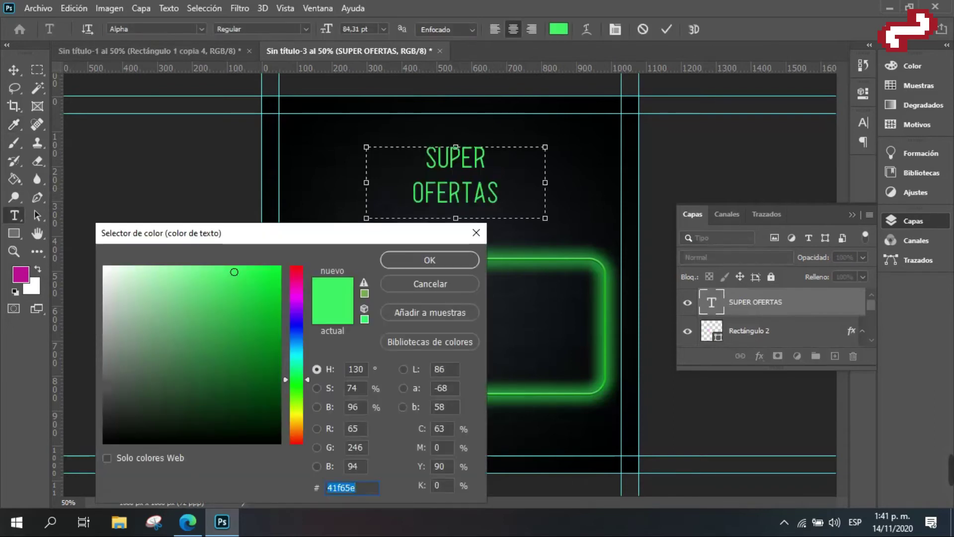
text(bd0899)
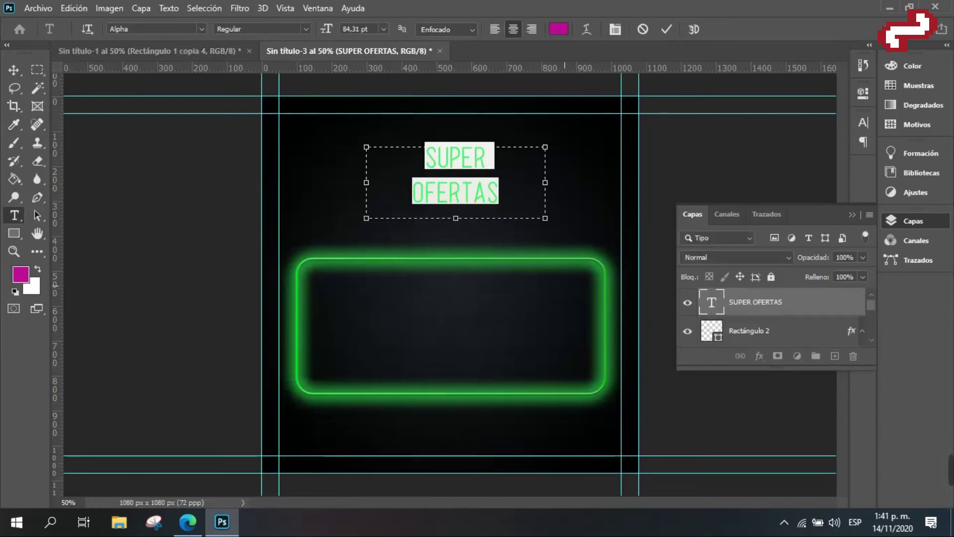
key(ctrl+Return)
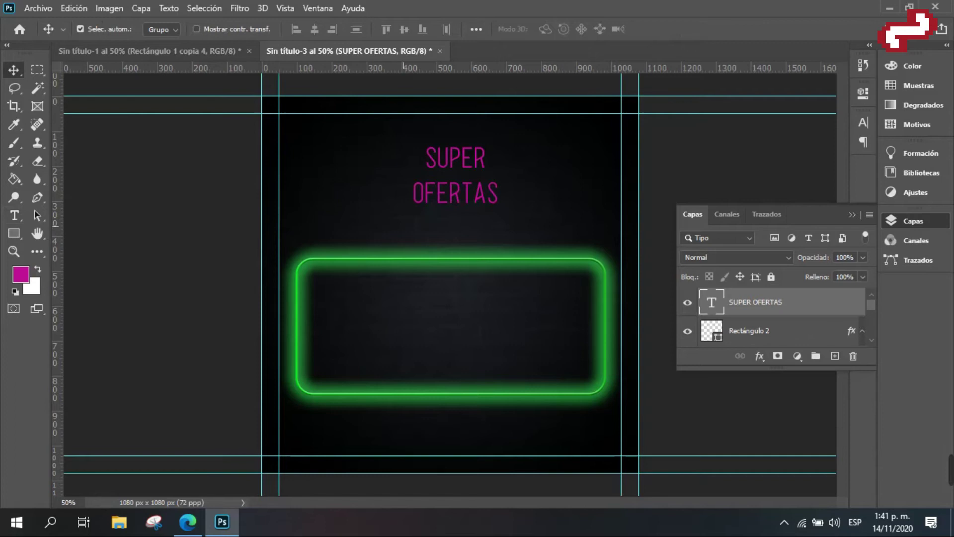
Add a Resplandor exterior effect to the SUPER OFERTAS layer with the glow color set to pink ed19c3.
click(760, 356)
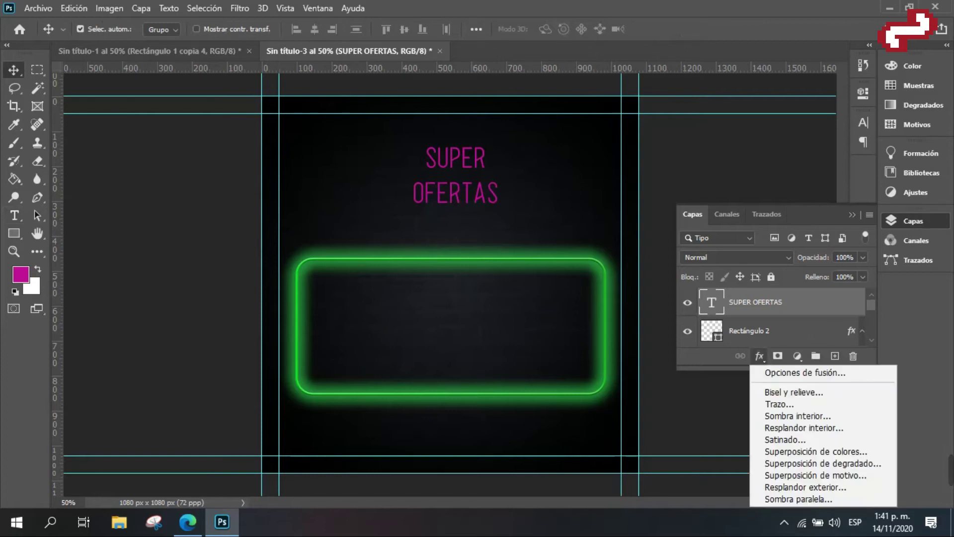
click(804, 488)
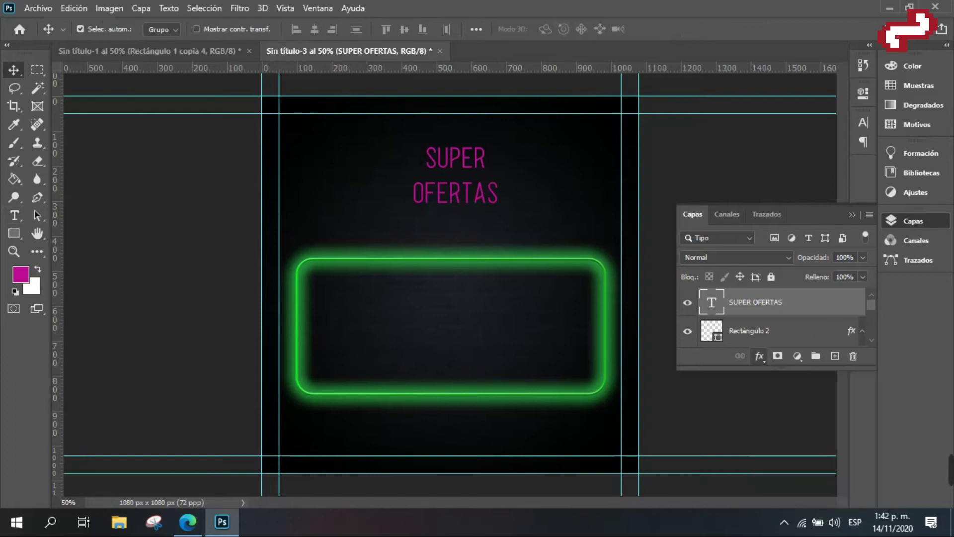
click(358, 268)
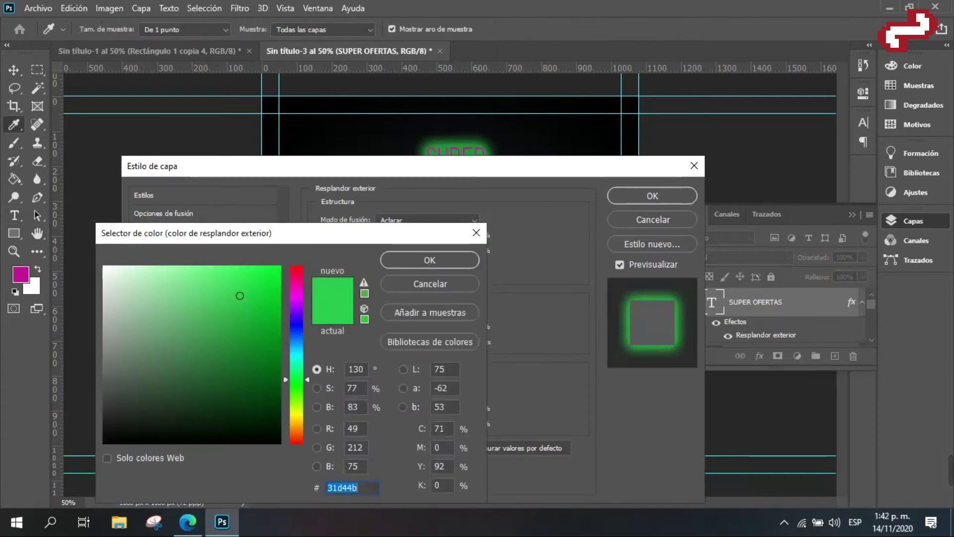
text(bd0899)
text(ed19c3)
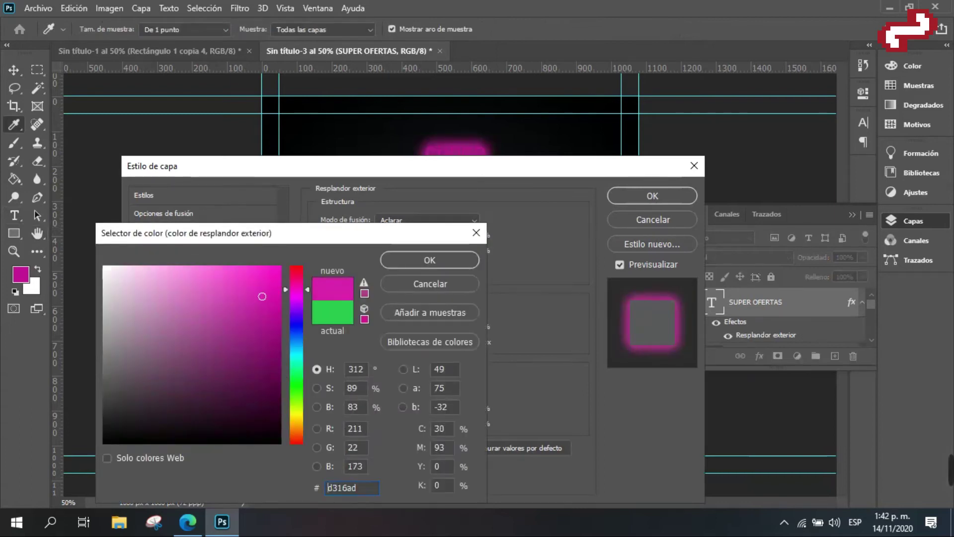
key(Return)
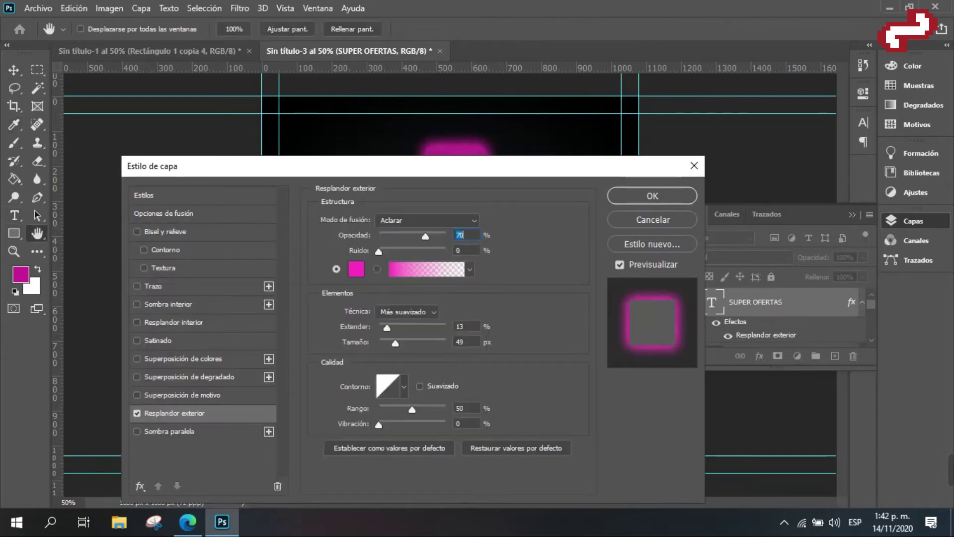
Set the SUPER OFERTAS outer glow to 35% opacity and 33% spread, reduce its size, and apply the layer style.
drag(352, 165, 356, 220)
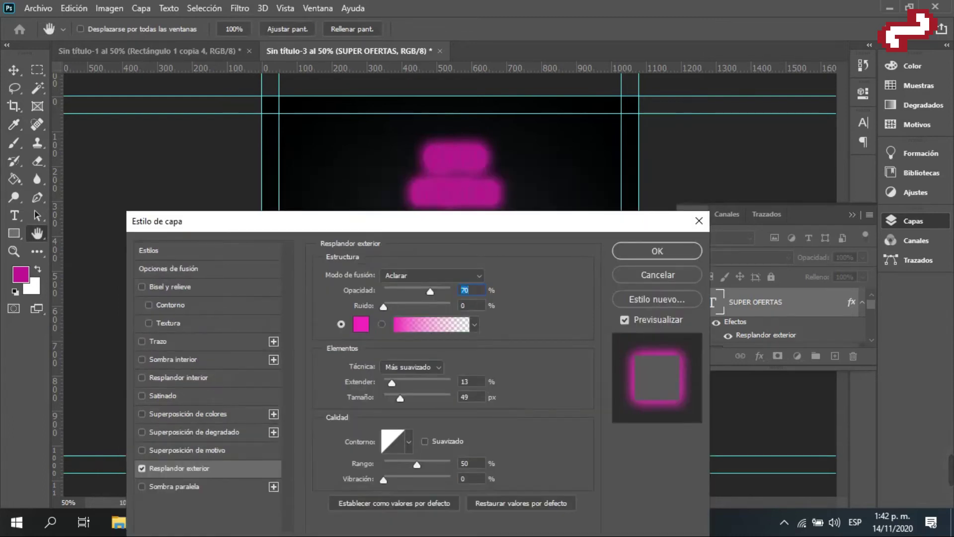
drag(430, 292, 407, 292)
mouse_move(400, 397)
mouse_down()
mouse_move(405, 382)
mouse_move(397, 398)
mouse_up()
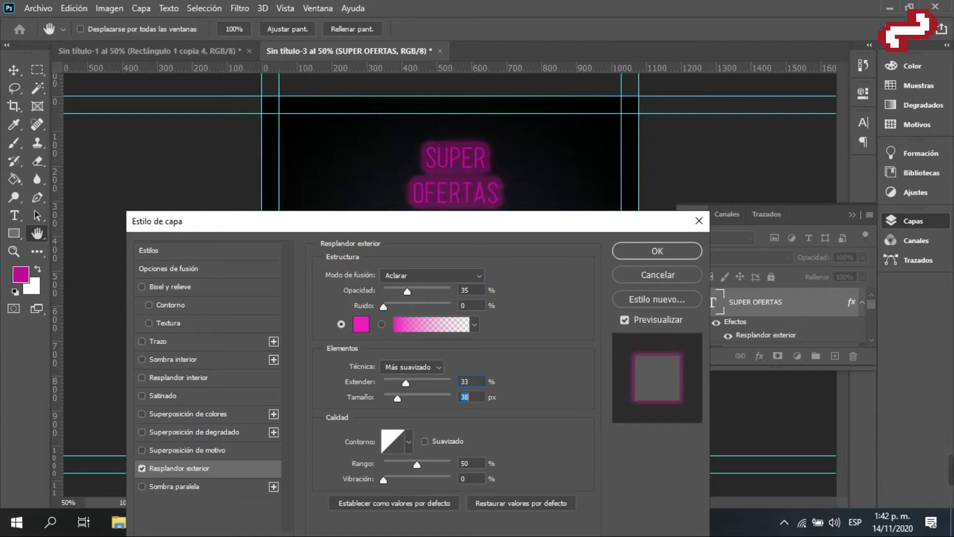
click(407, 292)
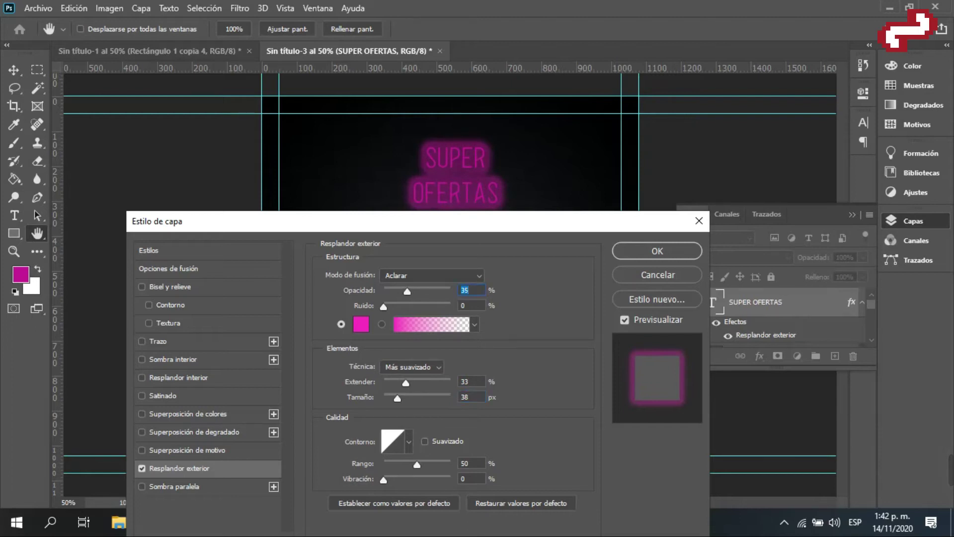
click(397, 398)
mouse_move(397, 398)
mouse_down()
mouse_move(407, 383)
mouse_move(398, 398)
mouse_up()
key(Return)
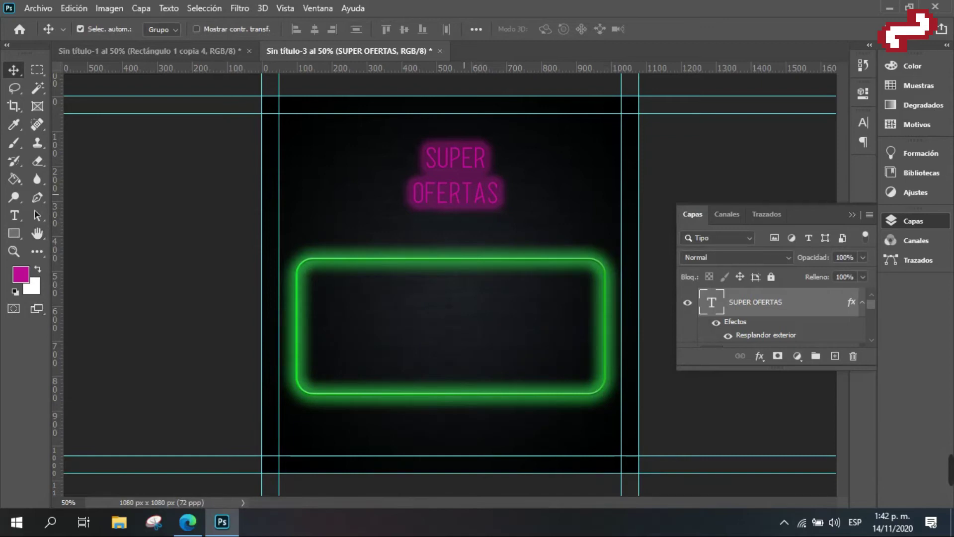
Collapse the effects list of the SUPER OFERTAS layer and leave that layer selected.
click(490, 234)
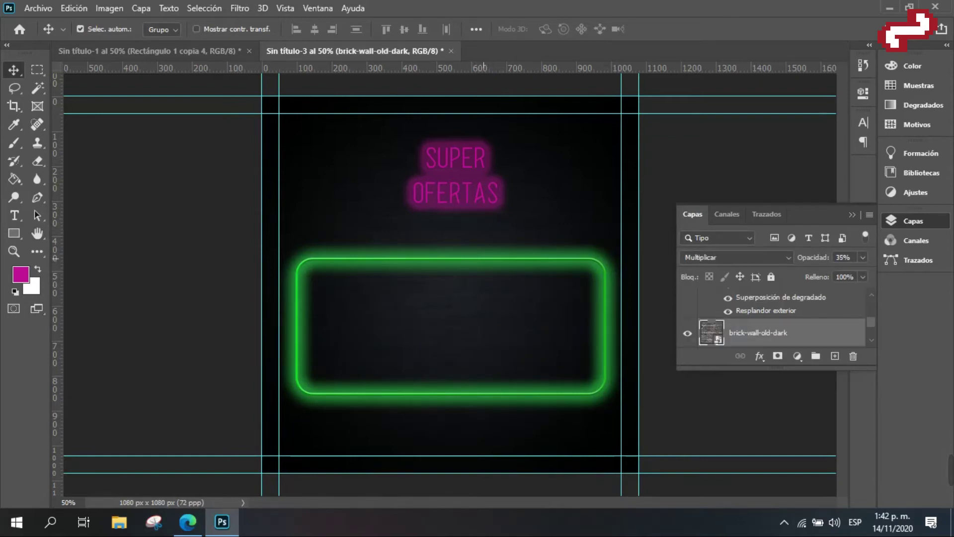
click(80, 29)
click(80, 29)
click(761, 303)
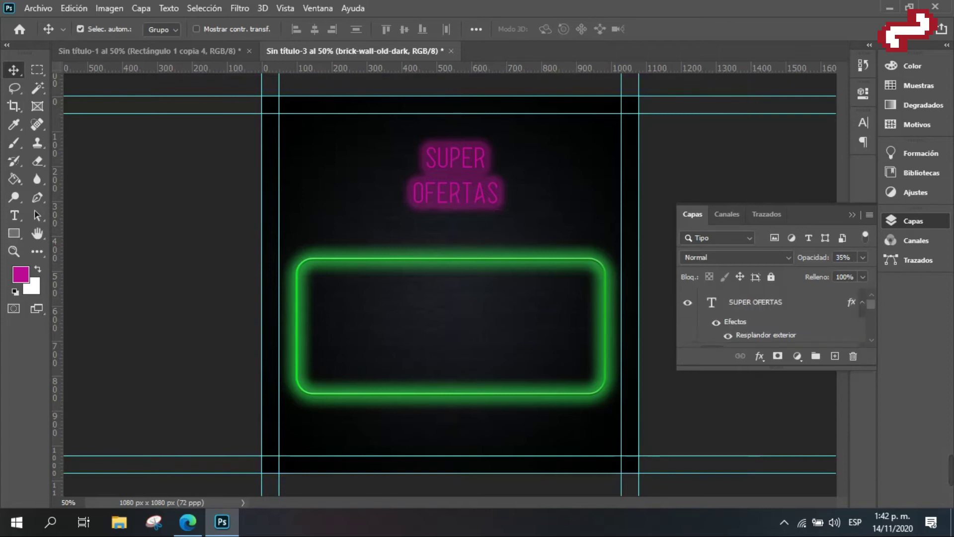
click(862, 302)
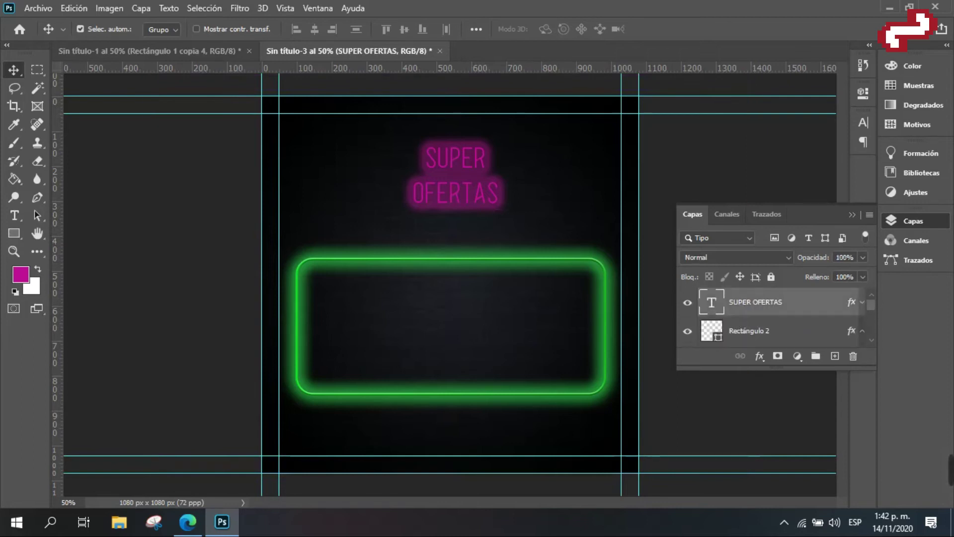
click(760, 331)
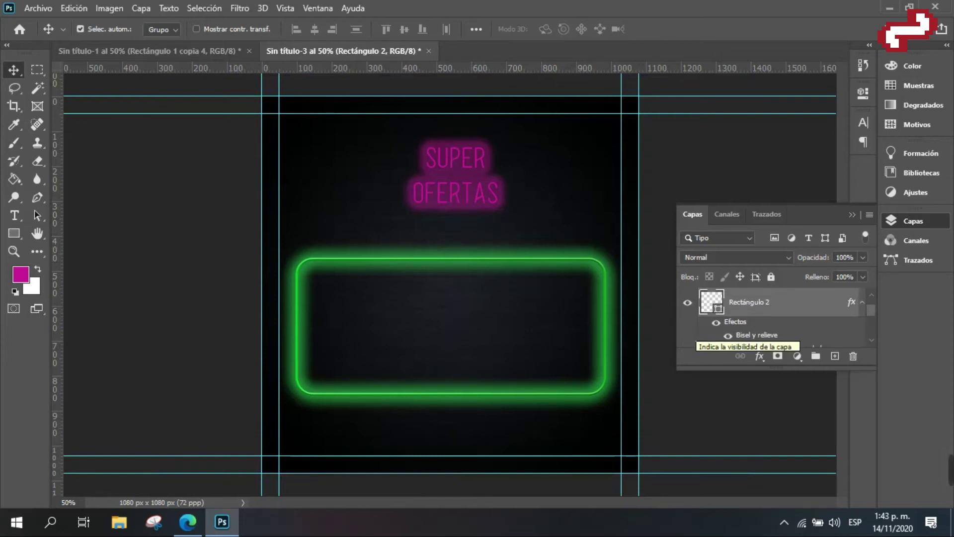
scroll(751, 301, up, 1)
click(752, 302)
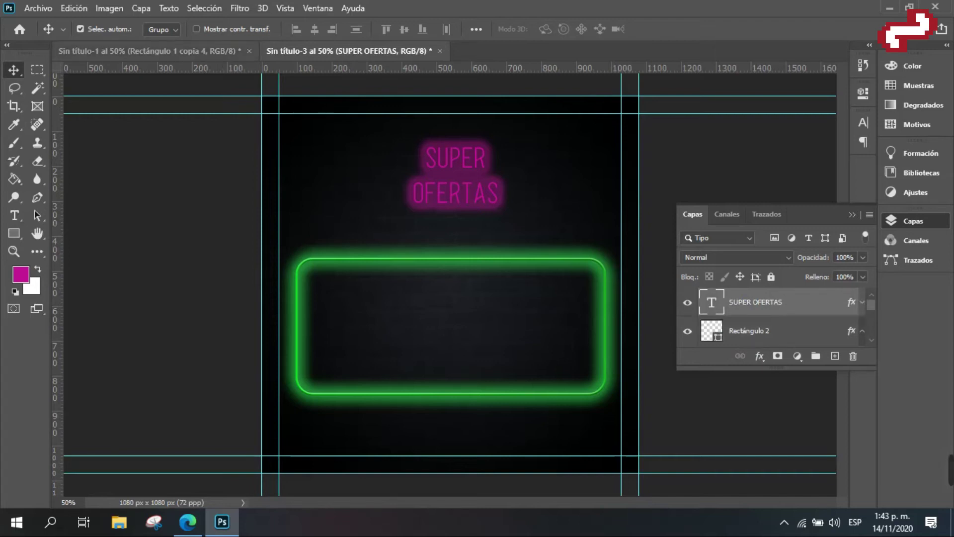
Sample the pale olive-green swatch in Sin título-1 as the foreground color and return to Sin título-3.
click(14, 124)
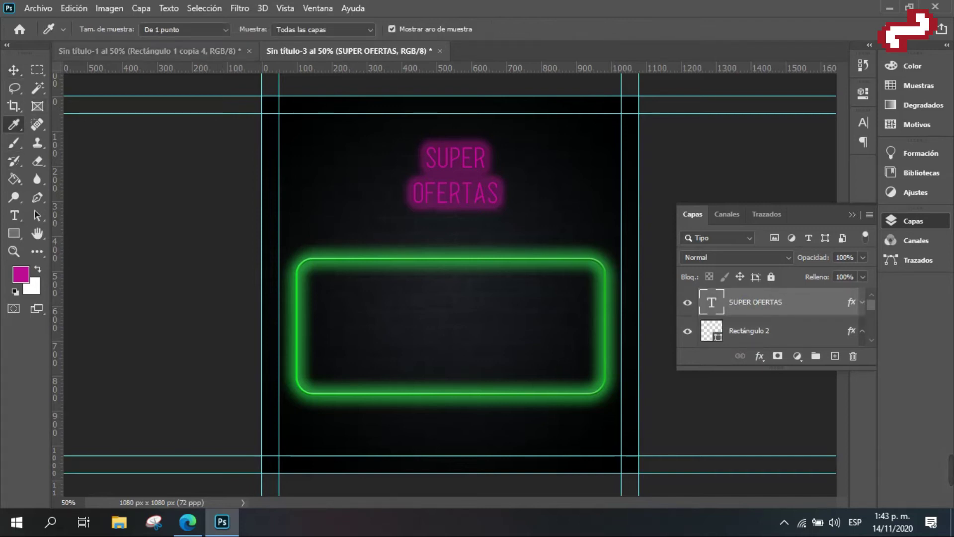
click(149, 51)
click(522, 404)
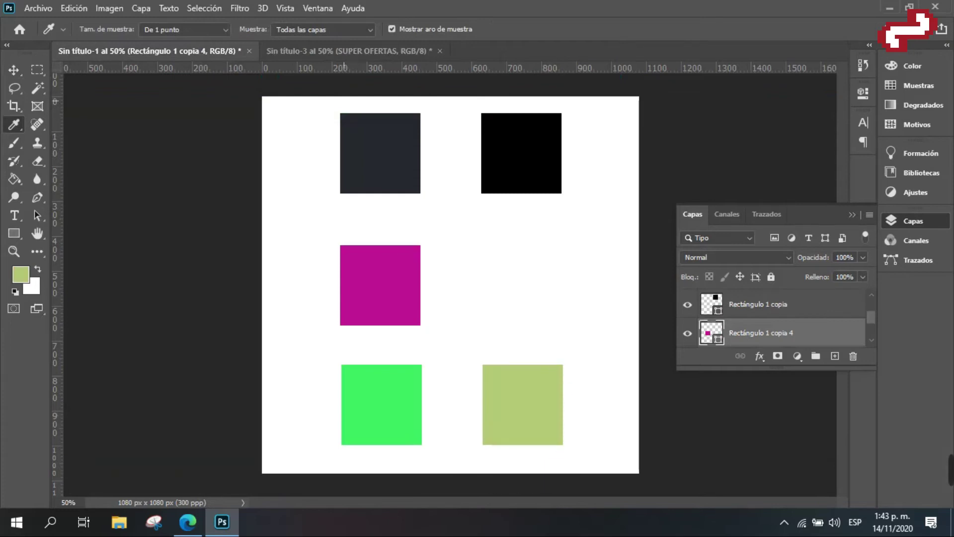
click(348, 51)
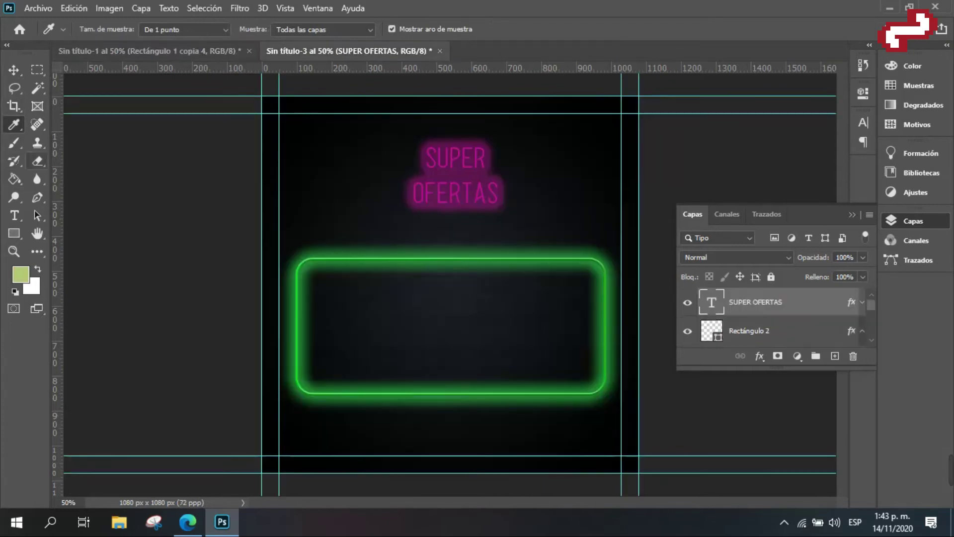
Add a text box in the right half of the green rectangle reading BLACK and FRIDAY on two lines.
click(14, 214)
drag(465, 303, 573, 373)
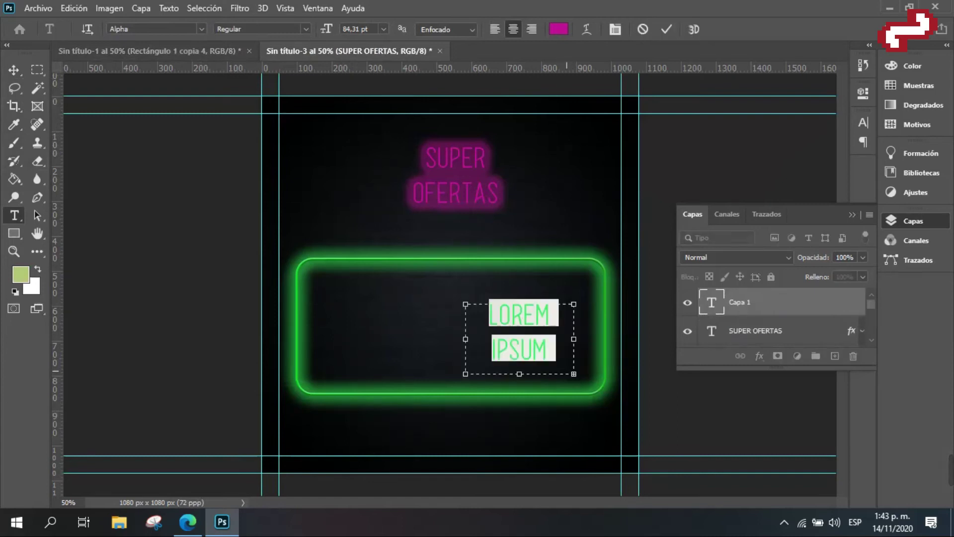
text(B)
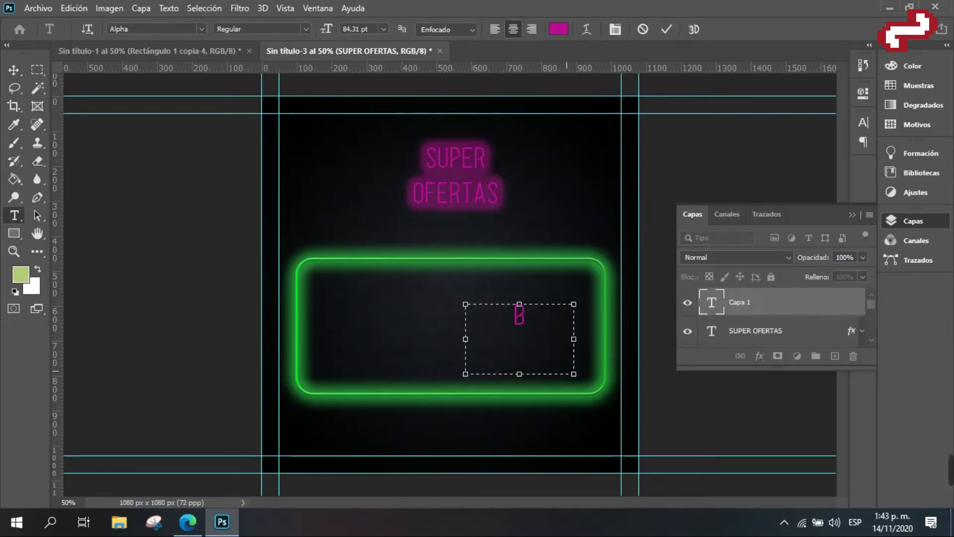
text(LACK)
key(Return)
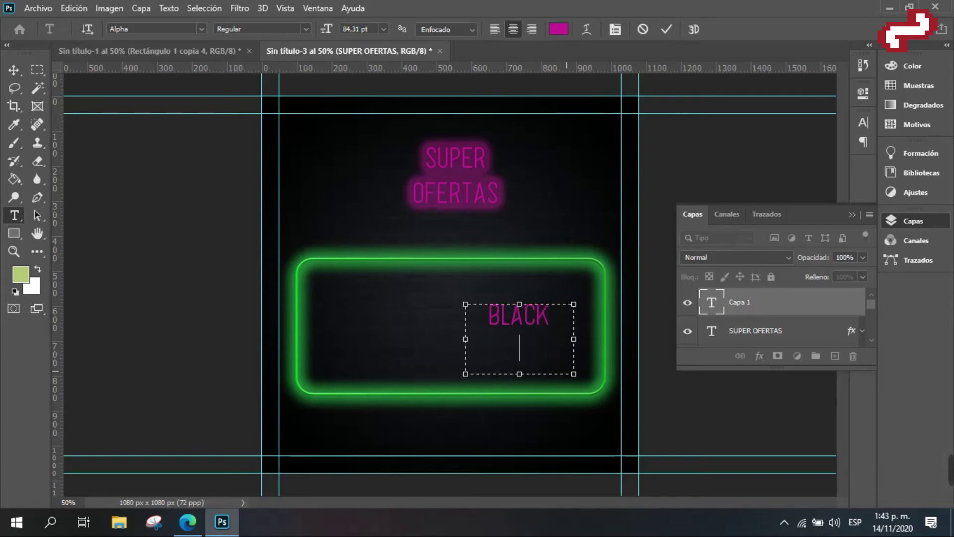
text(FRIDAY)
Change the font of the BLACK FRIDAY text to Gloss And Bloom Regular and commit the text.
drag(553, 347, 488, 310)
click(119, 29)
text(GLOS)
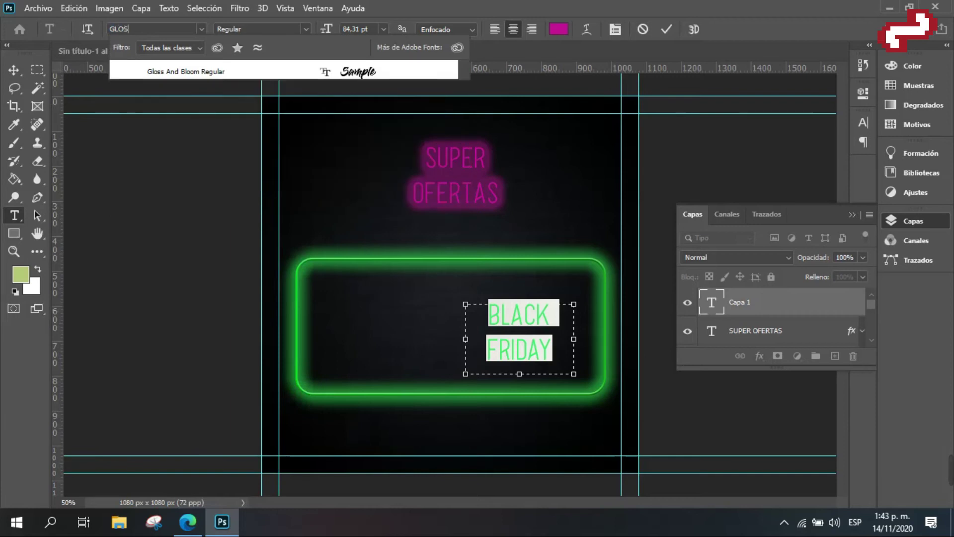
key(Down)
key(Return)
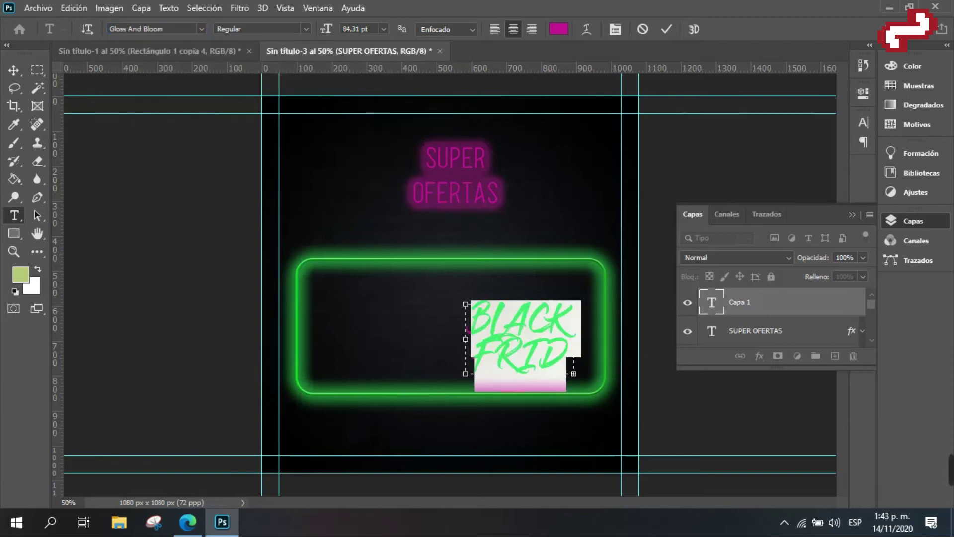
key(ctrl+Return)
key(v)
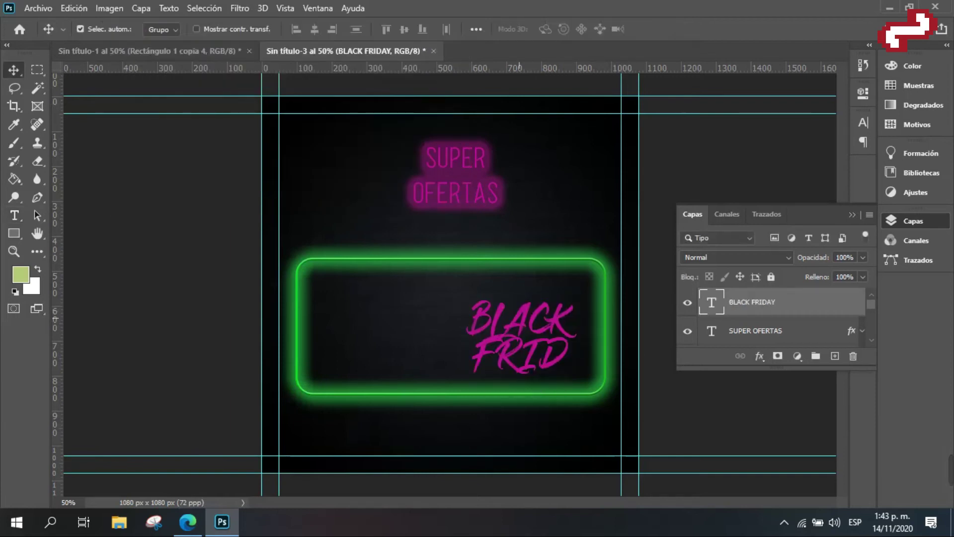
Set the BLACK FRIDAY text color to the sampled pale olive green, b3cd72, and commit the text.
key(t)
key(Return)
click(558, 29)
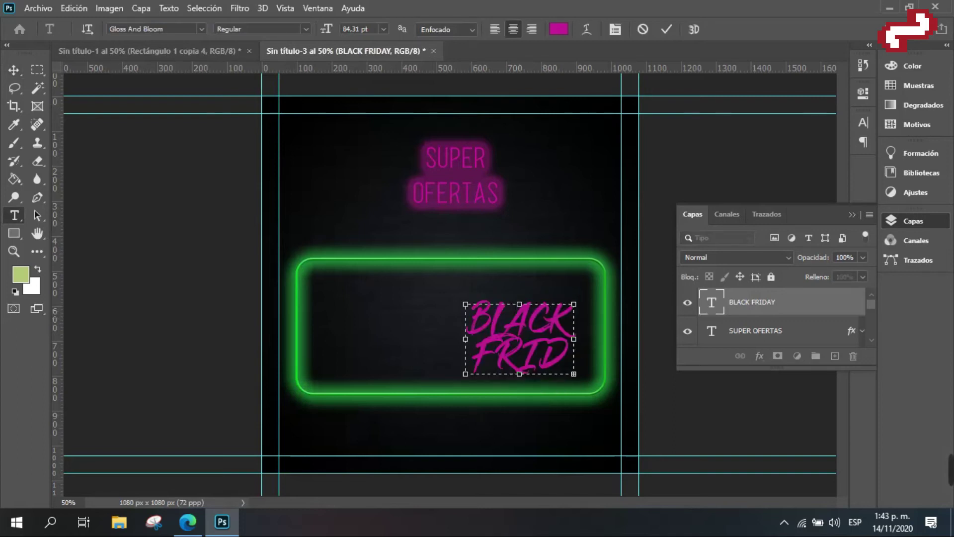
text(b3d072)
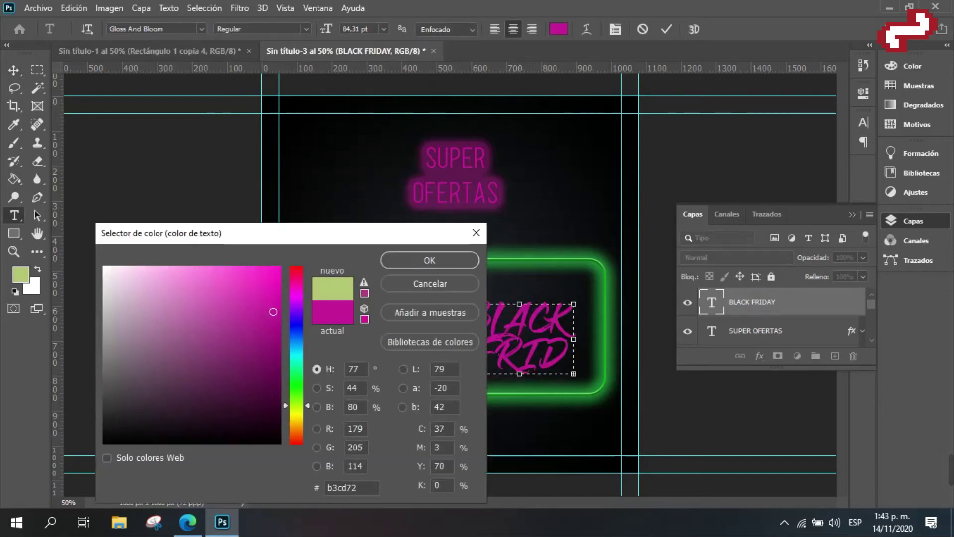
key(Return)
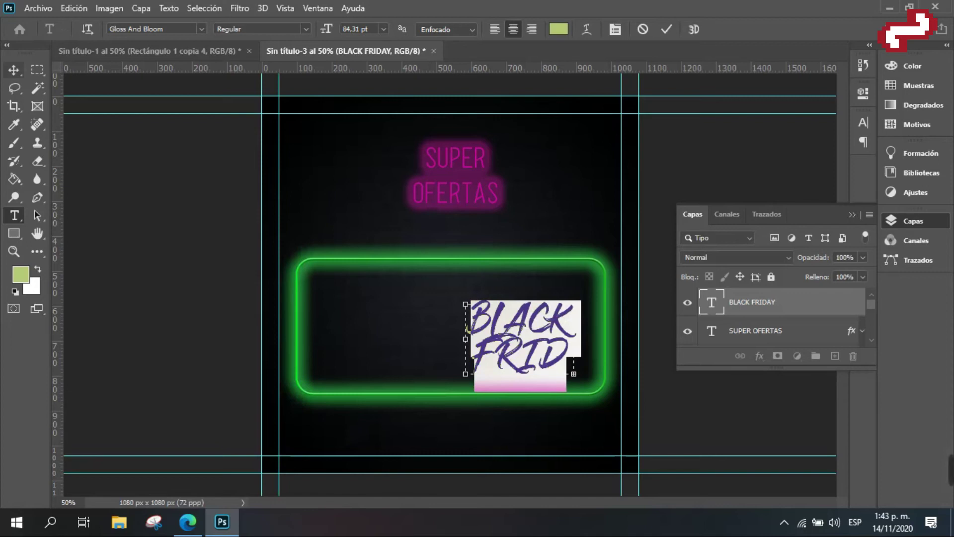
key(ctrl+Return)
key(v)
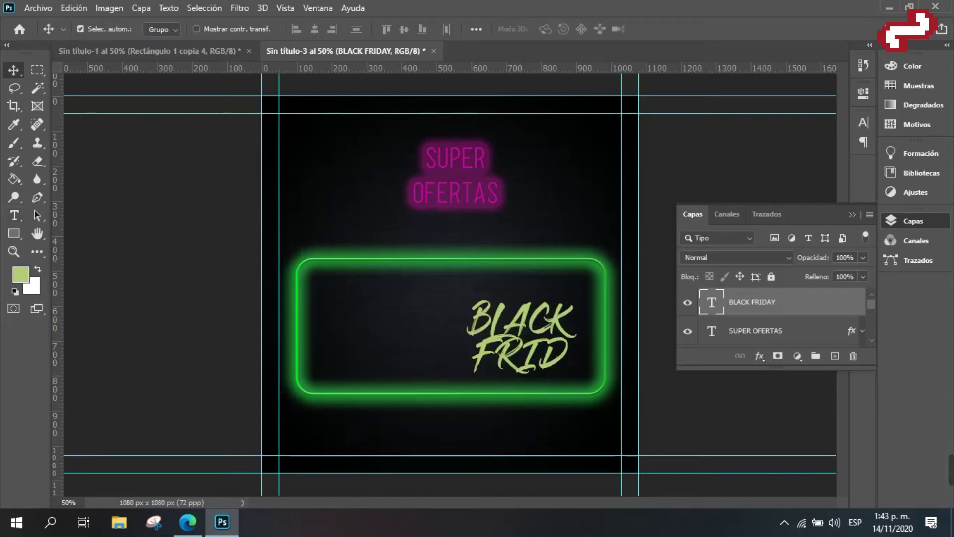
Tilt the BLACK FRIDAY text counterclockwise so it slopes upward, and nudge it slightly up inside the green rectangle.
double_click(711, 302)
drag(583, 293, 561, 279)
key(ctrl+Return)
key(v)
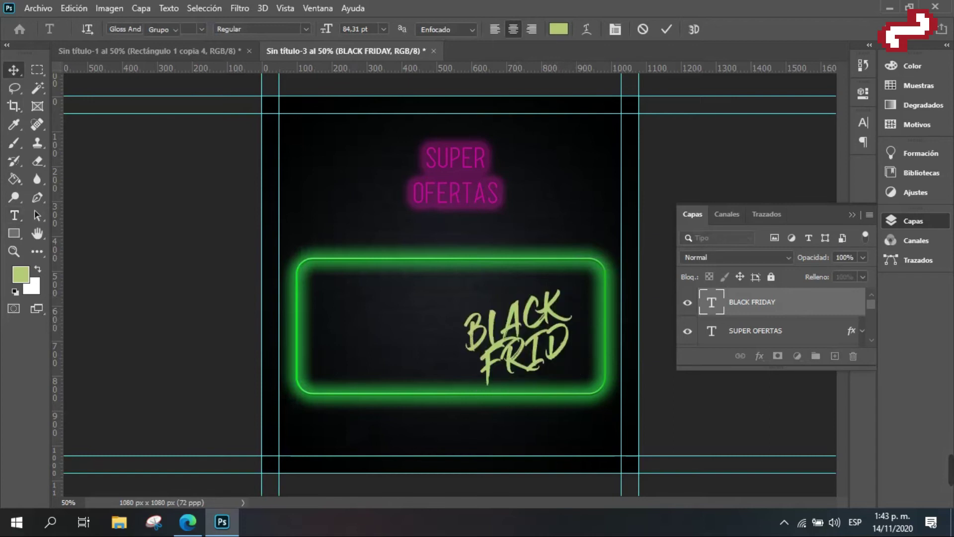
drag(526, 320, 527, 315)
Reduce the BLACK FRIDAY font size to about 80 pt so more of FRIDAY fits on the second line.
double_click(551, 335)
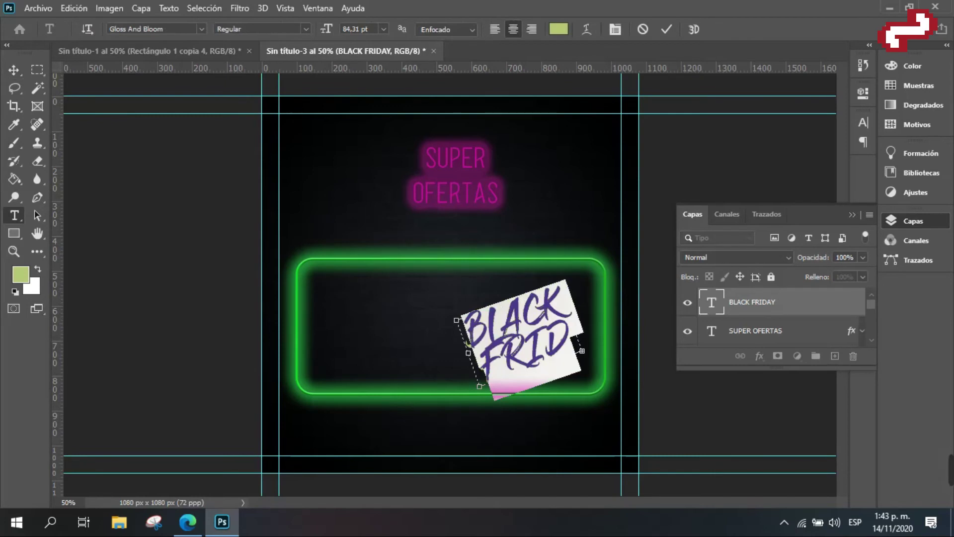
key(ctrl+shift+comma)
key(ctrl+shift+comma)
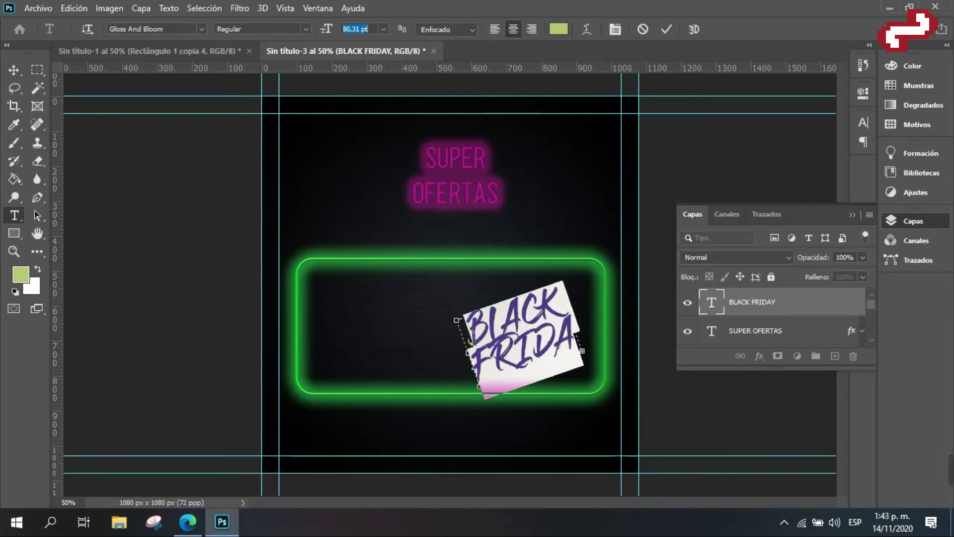
key(ctrl+shift+comma)
click(14, 69)
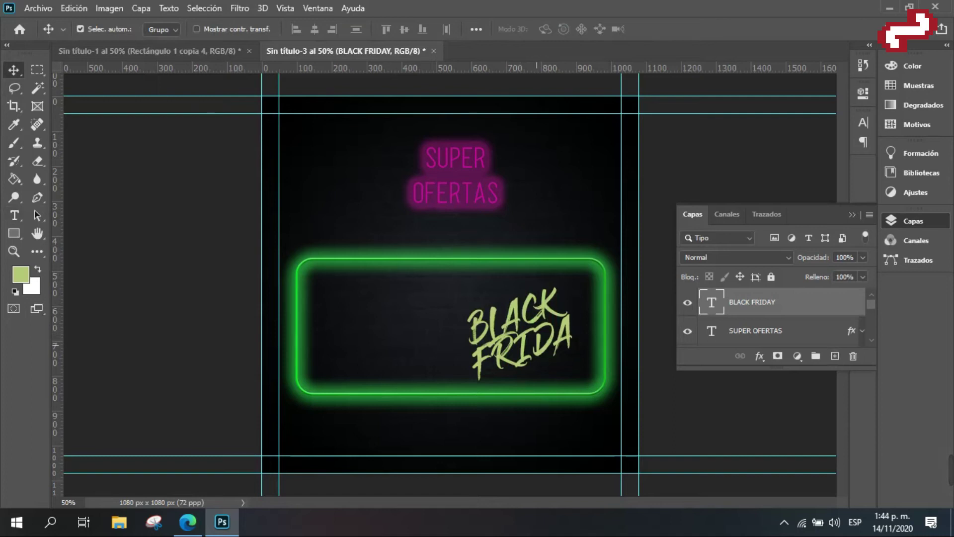
Stretch the green rectangle downward to 118.78% height and move the BLACK FRIDAY text slightly down within it.
scroll(775, 315, down, 1)
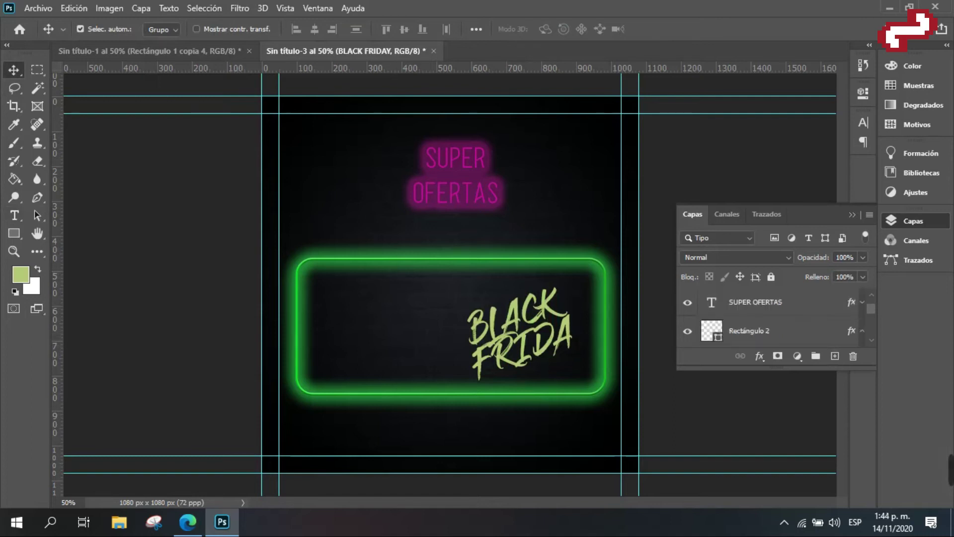
click(749, 330)
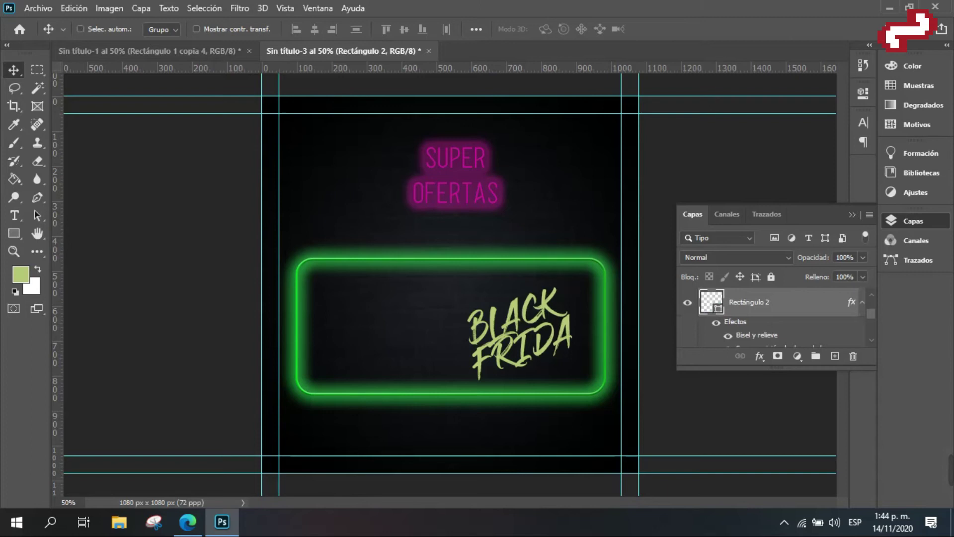
key(ctrl+t)
drag(449, 394, 449, 421)
scroll(775, 318, up, 2)
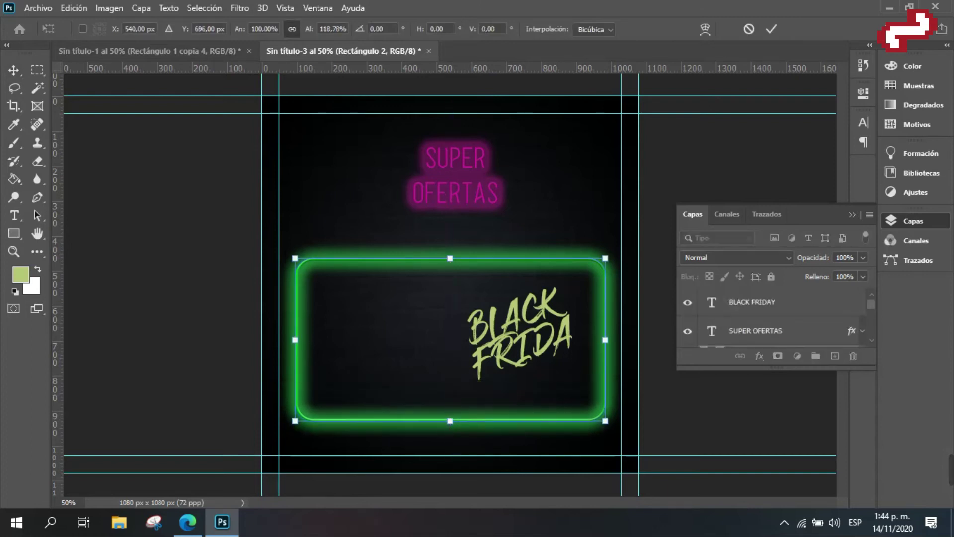
key(Return)
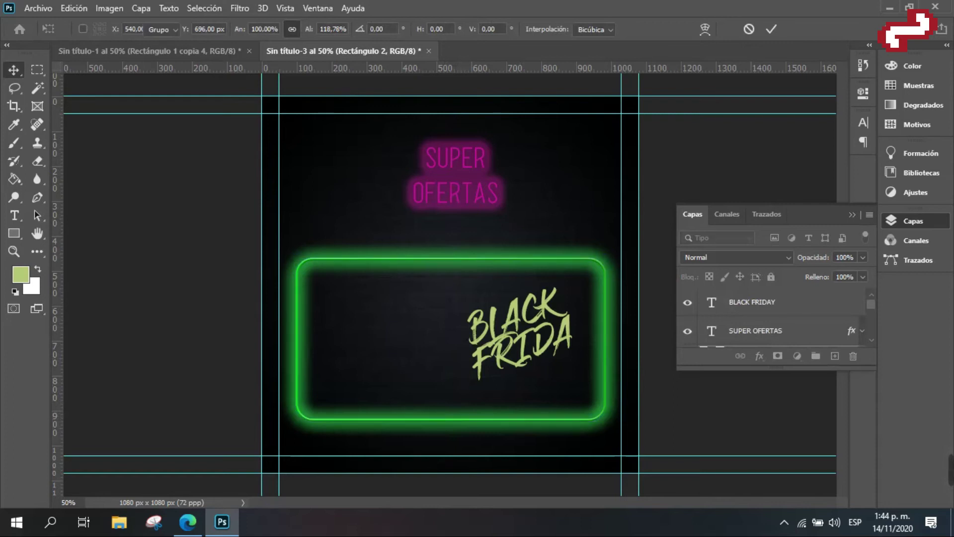
click(752, 301)
drag(534, 311, 534, 322)
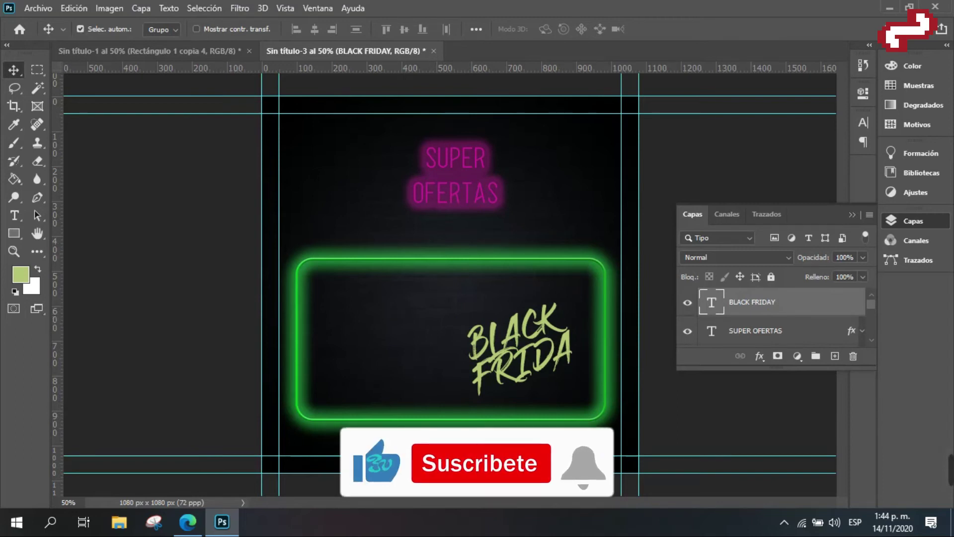
Enlarge the SUPER OFERTAS text to 98.31 pt and commit it.
click(755, 330)
key(ctrl+t)
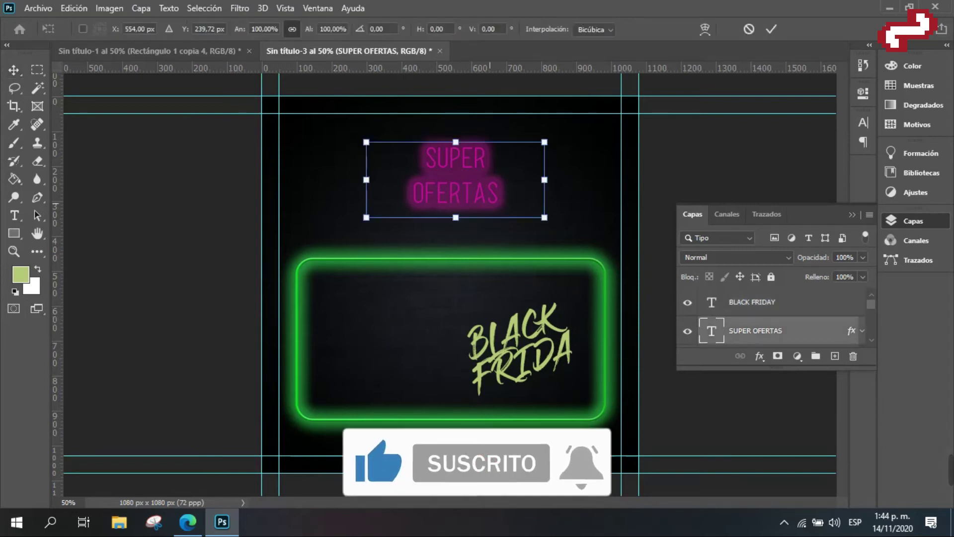
key(Return)
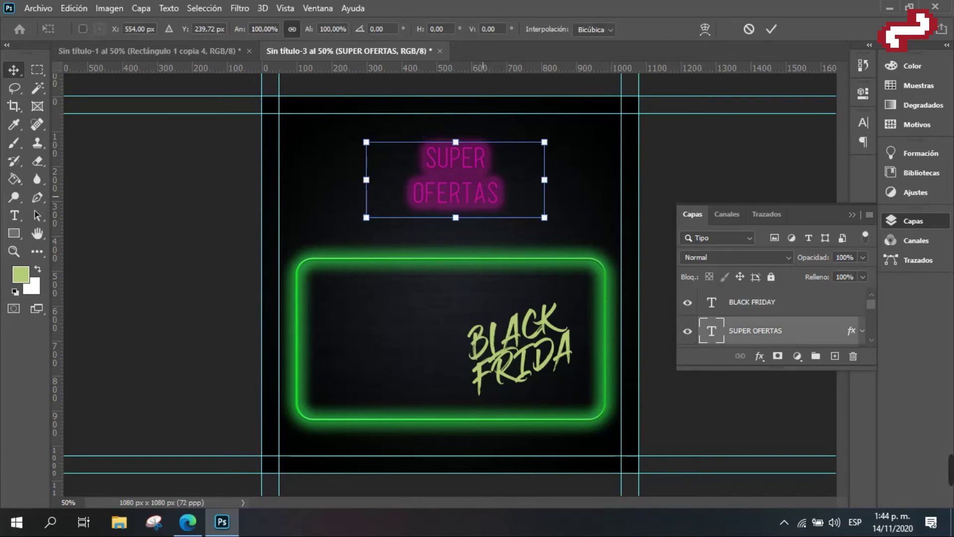
key(t)
key(Return)
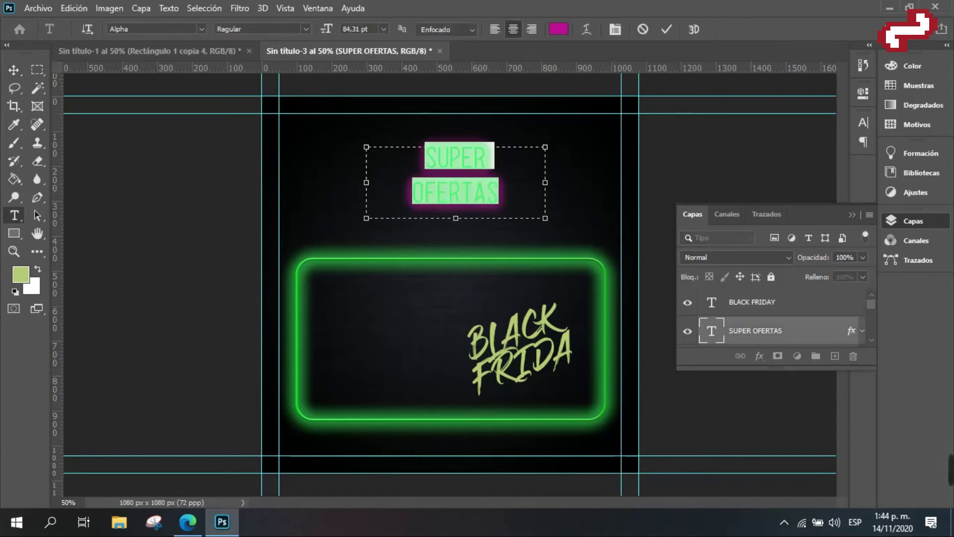
key(ctrl+shift+period)
key(ctrl+shift+period)
key(ctrl+shift+period)
key(ctrl+shift+period)
key(ctrl+shift+period)
key(ctrl+shift+period)
key(ctrl+shift+period)
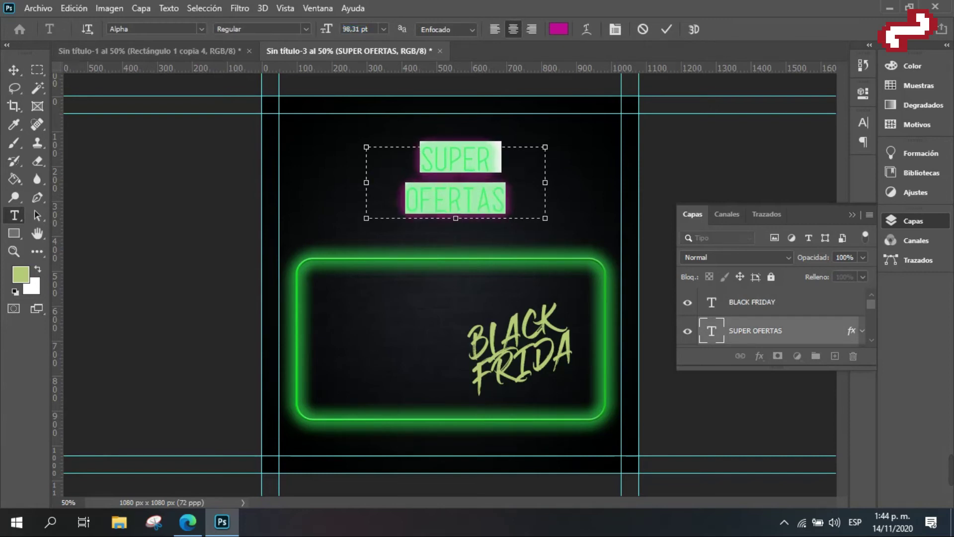
click(13, 70)
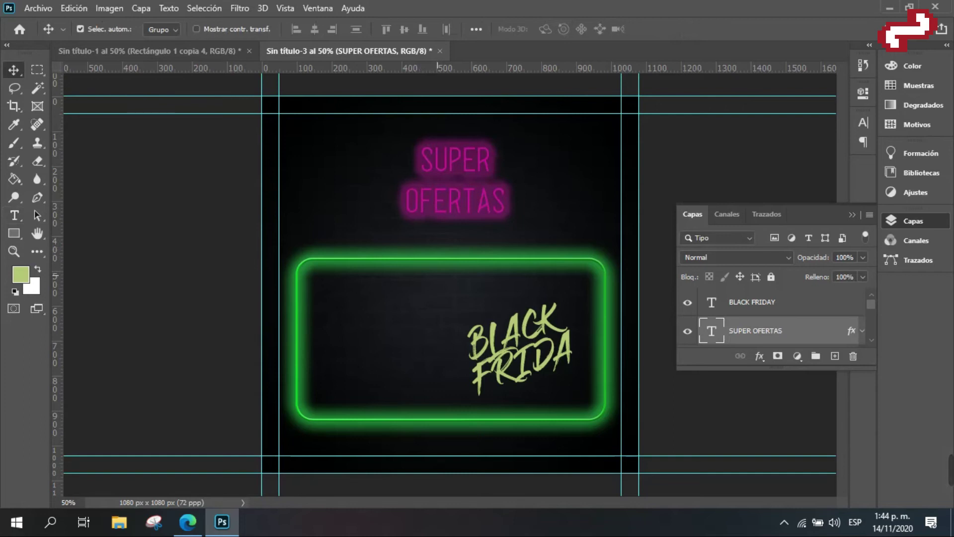
Duplicate the SUPER OFERTAS text into the left half of the green rectangle and replace its wording with 2020.
key(alt)
drag(456, 164, 371, 333)
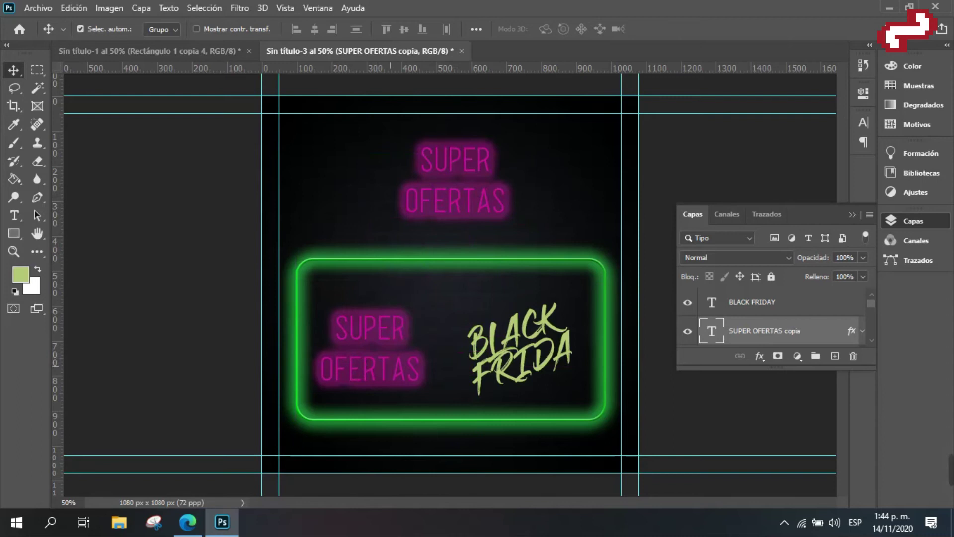
double_click(407, 367)
text(2020)
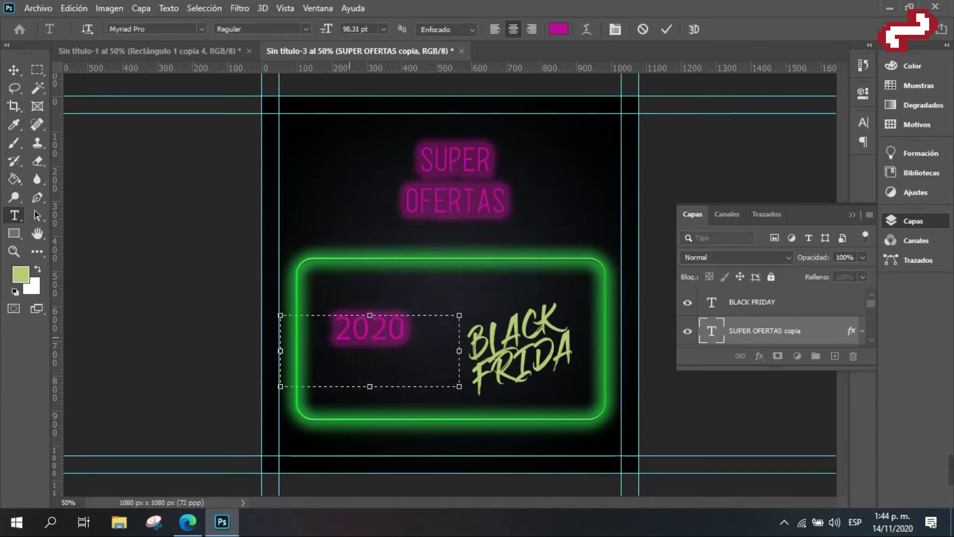
Commit the 2020 text, duplicate it, and stack the two copies one above the other in the rectangle's left half.
drag(370, 315, 393, 308)
click(14, 69)
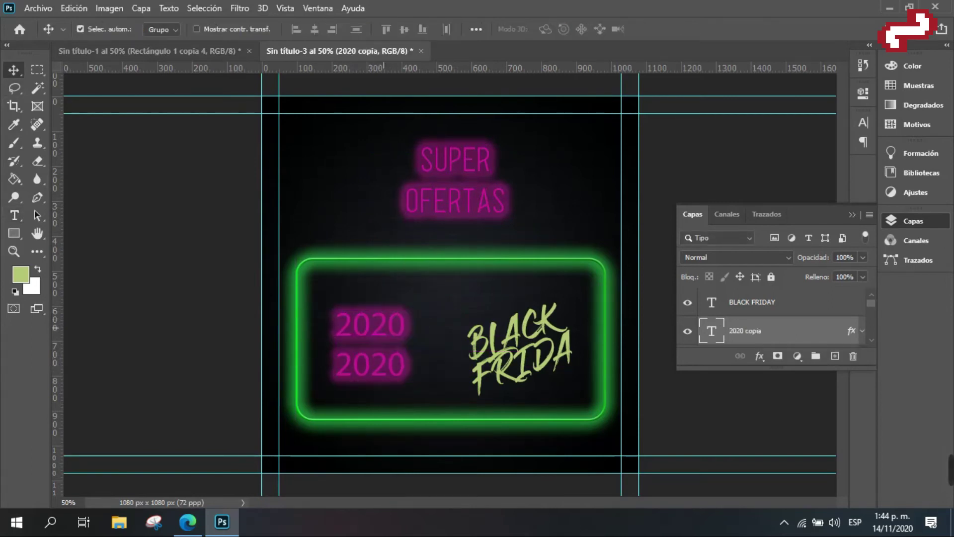
drag(393, 365, 390, 383)
drag(380, 322, 380, 339)
Replace the upper 2020 text with NOVIEMBRE, reduce its font size to 72.31 pt, and commit it.
double_click(368, 340)
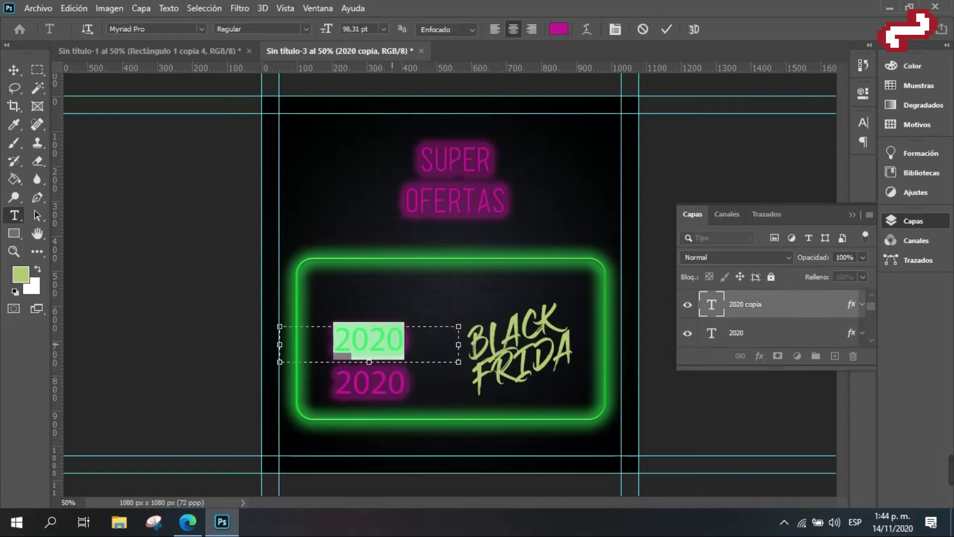
text(NOVIEMBRE)
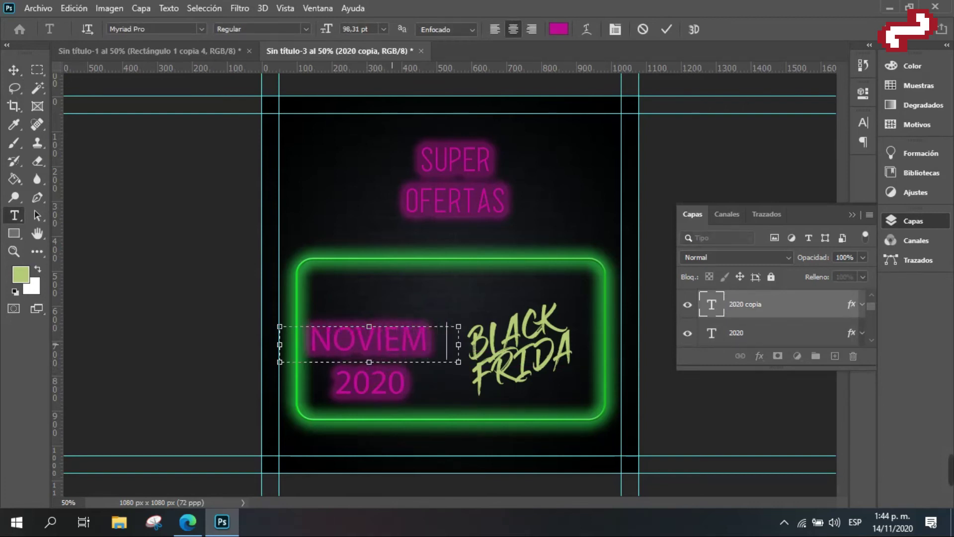
drag(453, 342, 295, 343)
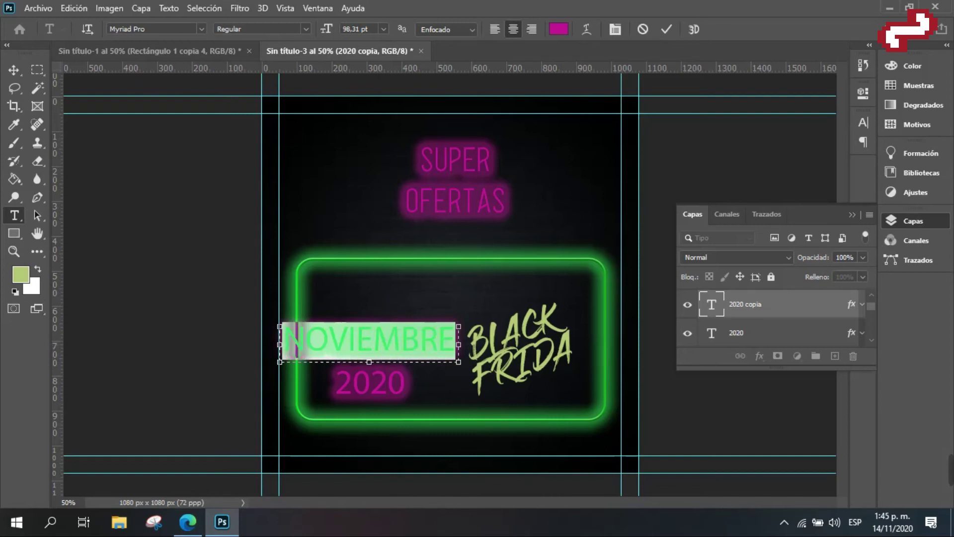
key(Down)
key(Down)
key(Down)
key(Down)
key(Down)
key(Down)
key(Down)
key(Down)
key(Down)
key(Down)
key(Down)
key(Down)
key(Down)
key(Down)
key(Down)
key(Down)
key(Down)
key(Down)
key(Down)
key(Down)
key(Down)
key(Down)
key(Down)
key(Down)
key(Down)
key(Down)
key(ctrl+Return)
key(v)
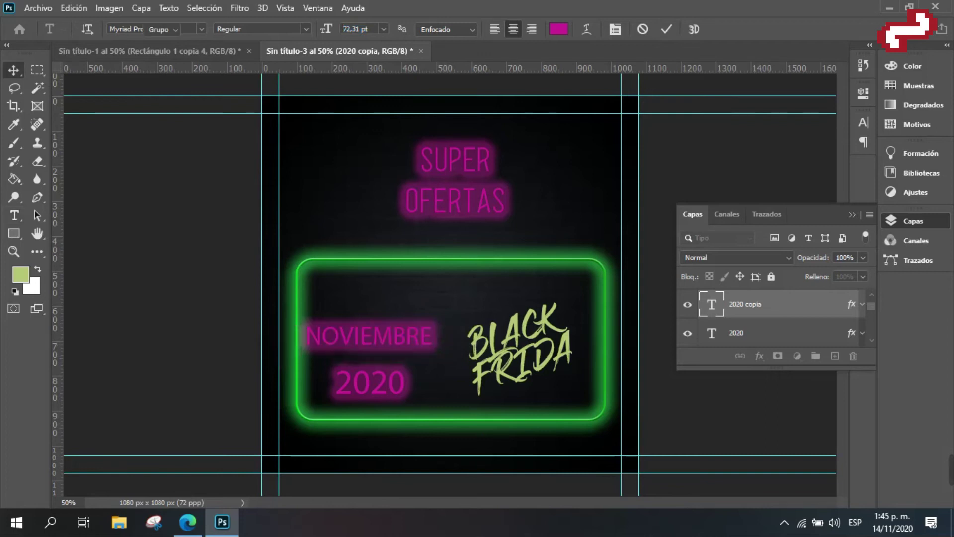
Shift the NOVIEMBRE and 2020 texts slightly right, closer together, with 2020 centered below NOVIEMBRE.
drag(366, 330, 388, 334)
drag(371, 383, 387, 380)
double_click(405, 341)
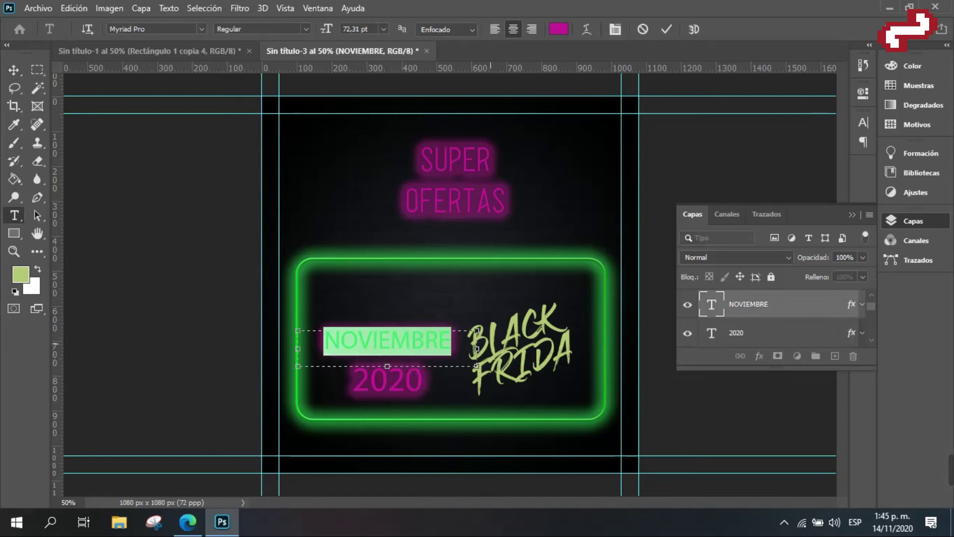
key(ctrl+j)
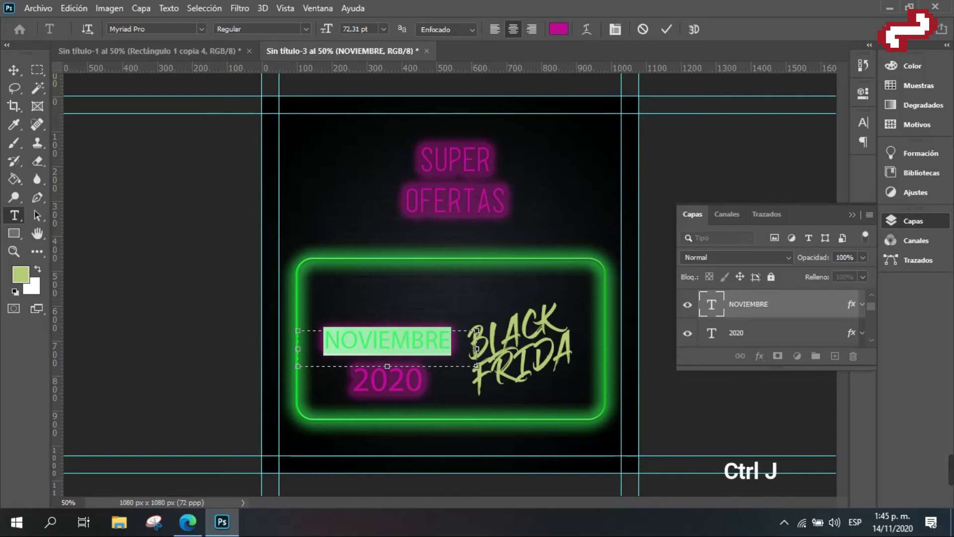
key(Escape)
Change the NOVIEMBRE layer's outer glow color to green 1fc01e and apply the layer style.
click(759, 356)
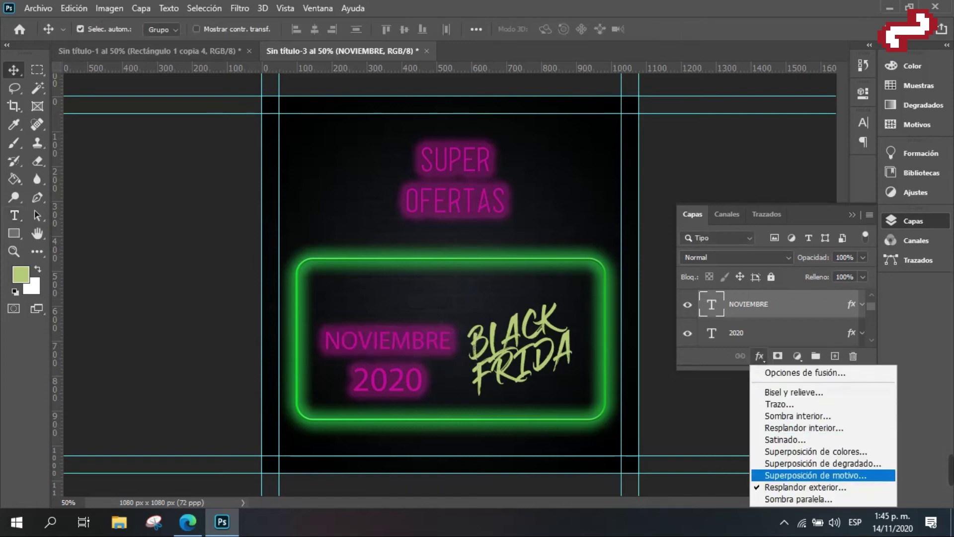
click(805, 487)
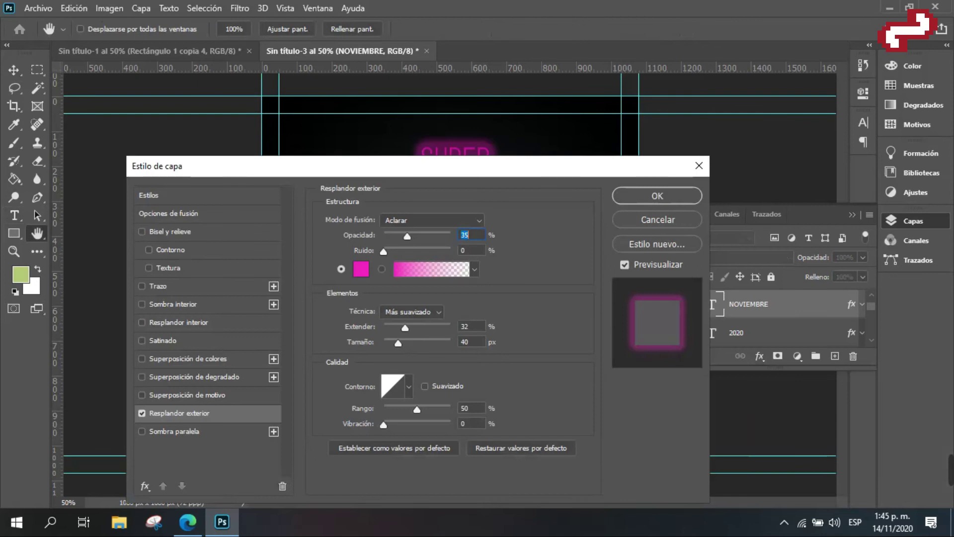
click(361, 269)
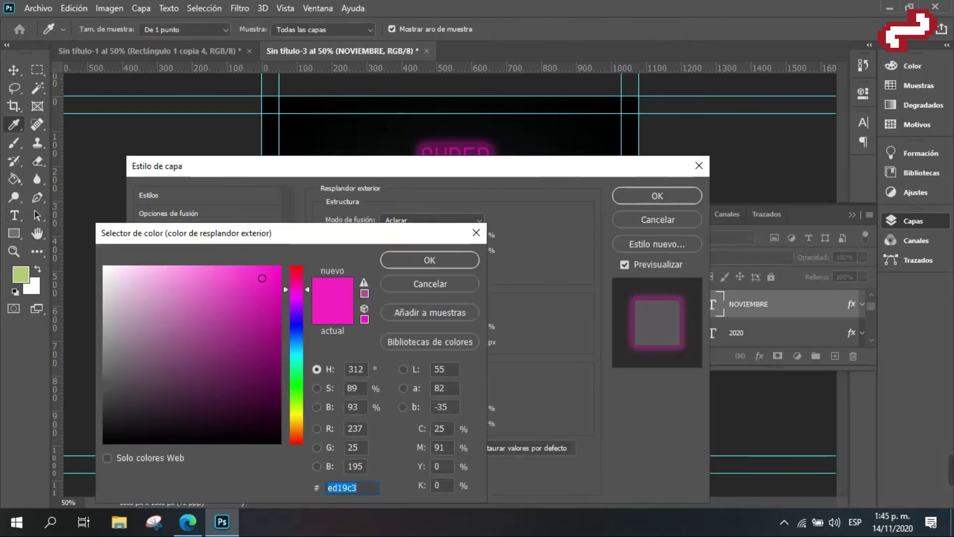
click(476, 233)
drag(298, 166, 252, 405)
click(314, 507)
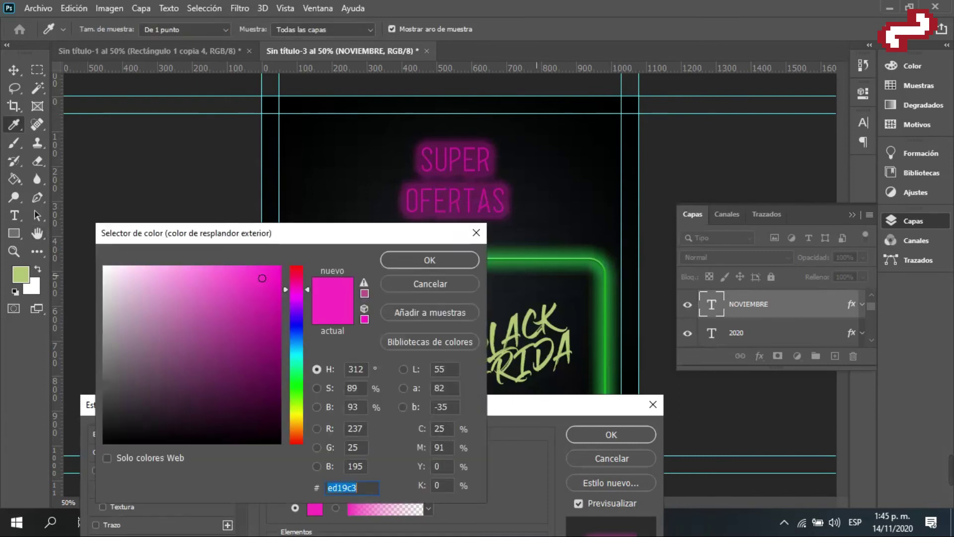
text(1fc01e)
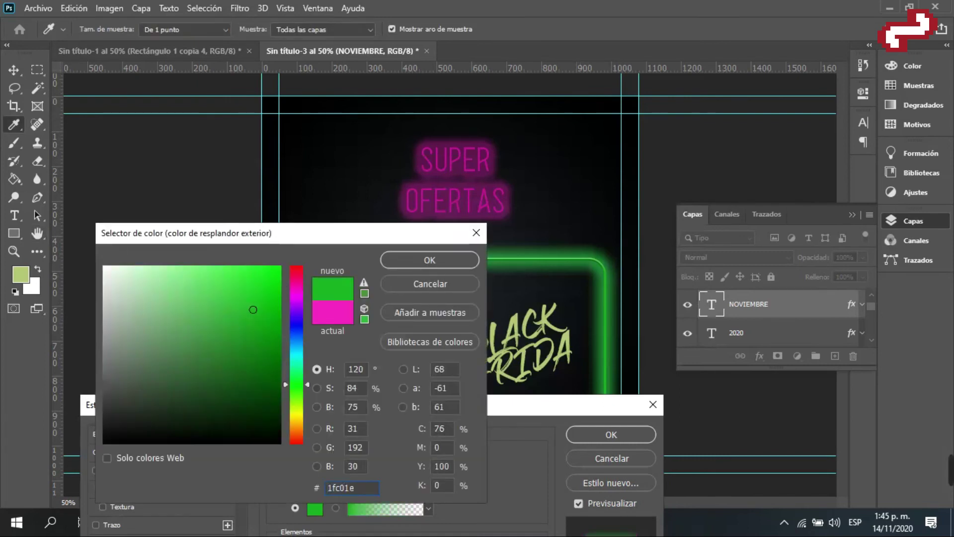
key(Return)
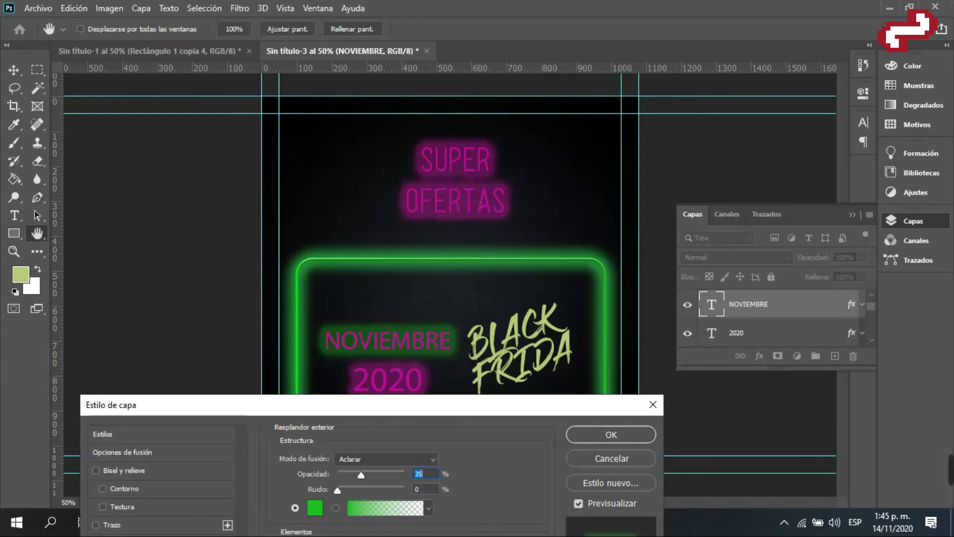
key(Return)
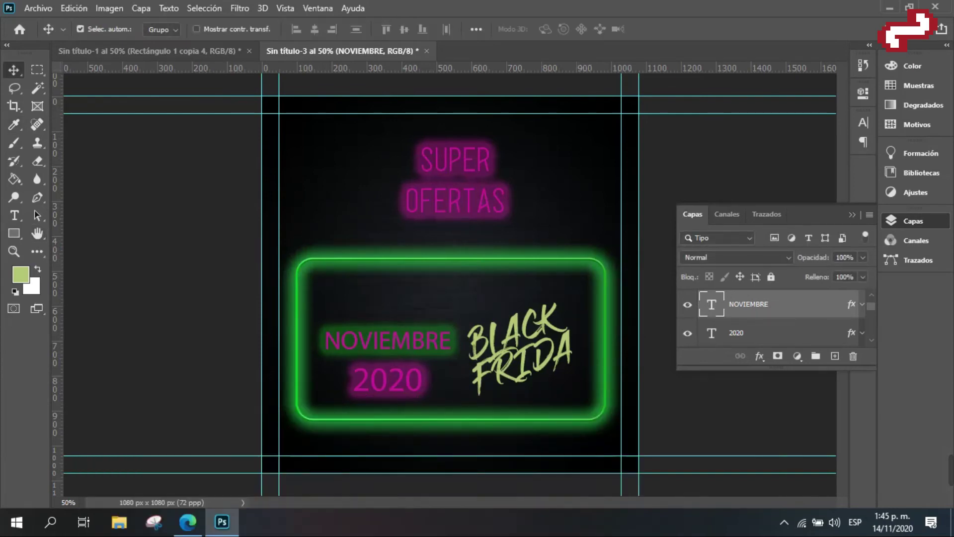
Recolor the NOVIEMBRE text with dark green 117112 sampled from the neon rectangle's glow and commit it.
double_click(711, 304)
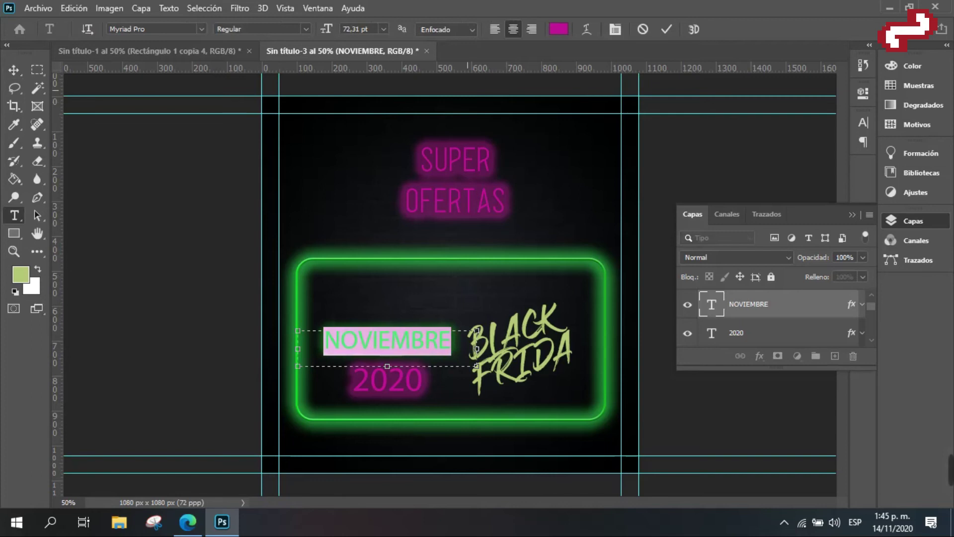
click(558, 29)
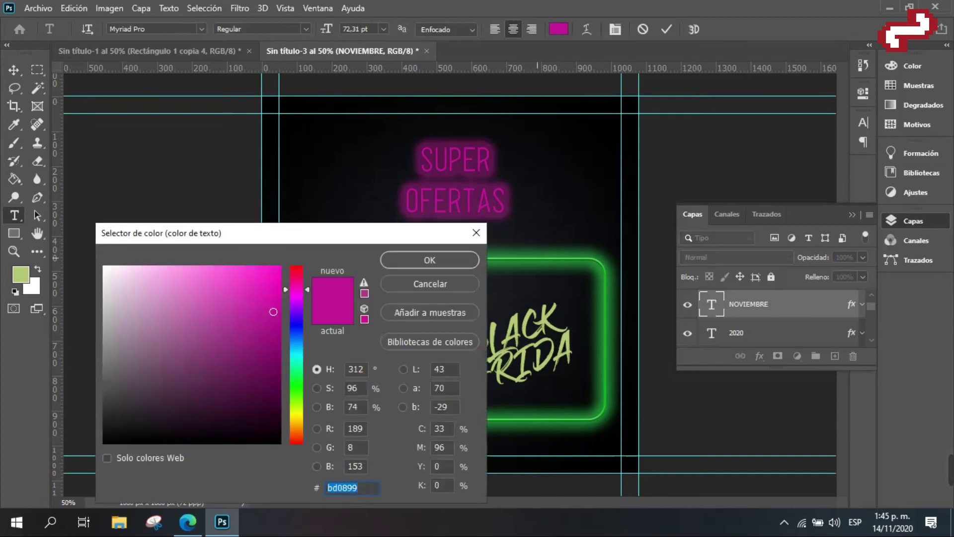
click(538, 258)
key(Return)
key(ctrl+Return)
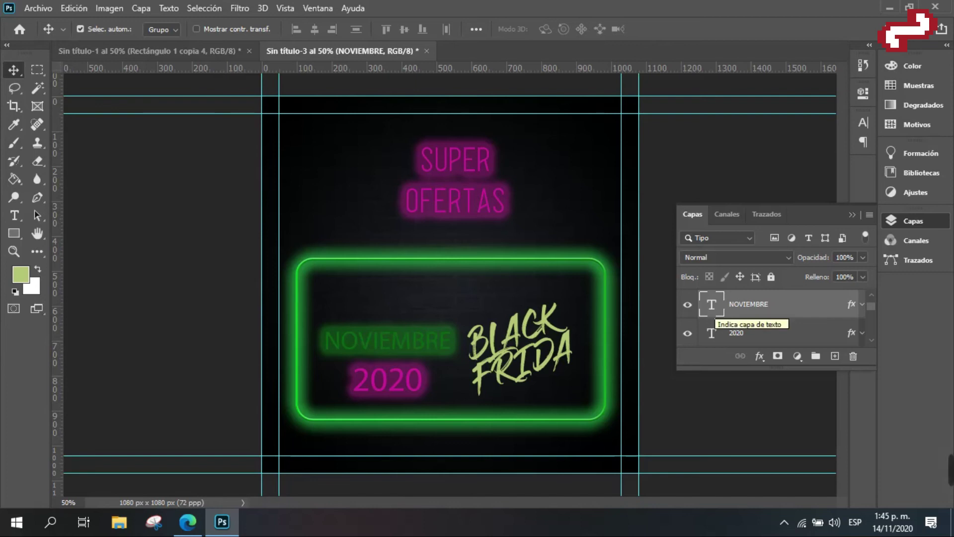
Set the NOVIEMBRE text color to the brighter green 29b92a and commit it.
double_click(712, 304)
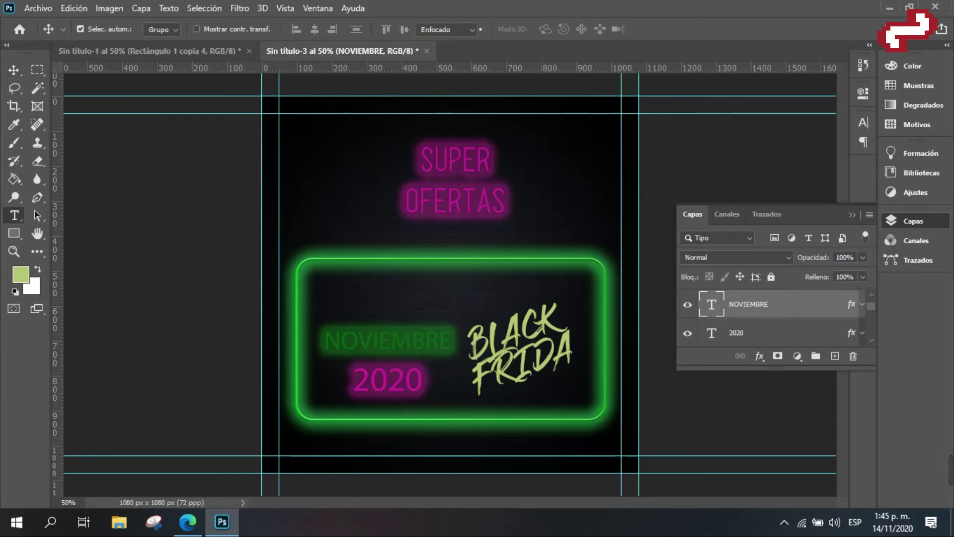
click(558, 28)
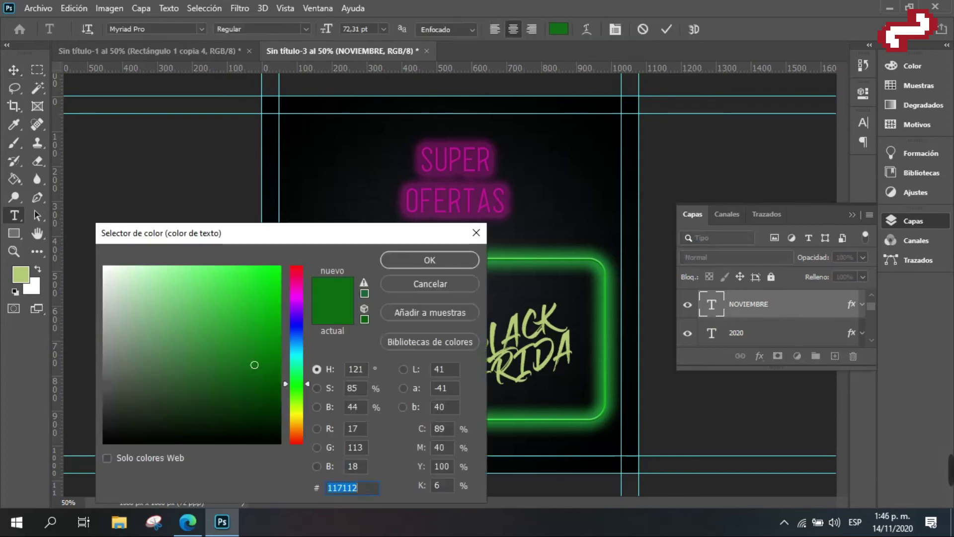
click(241, 315)
key(Return)
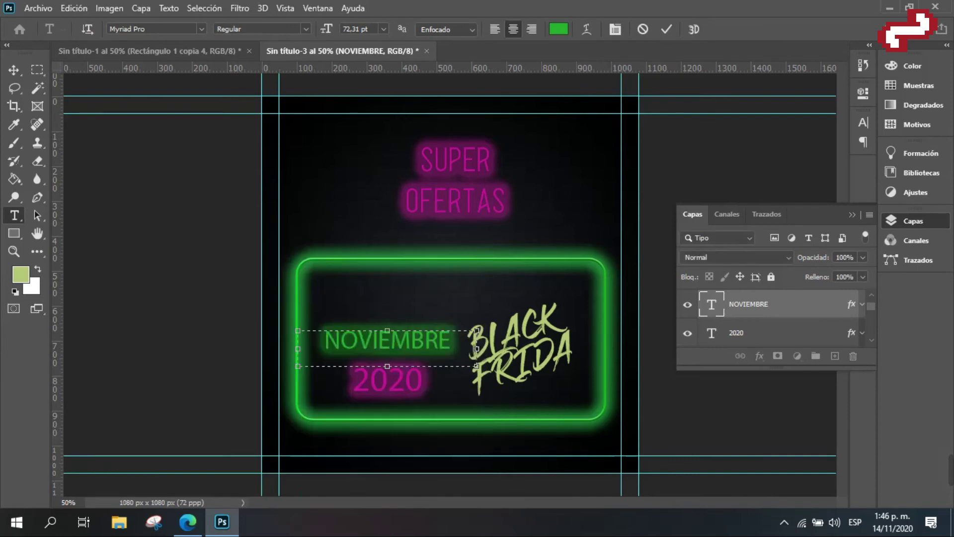
click(14, 70)
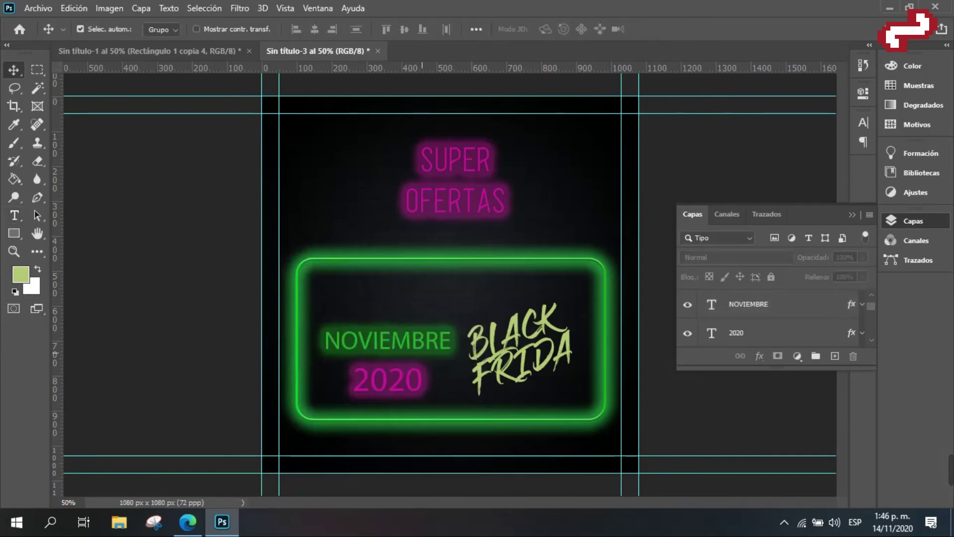
Shift the BLACK FRIDAY text slightly down inside the neon rectangle and deselect it.
drag(512, 330, 507, 342)
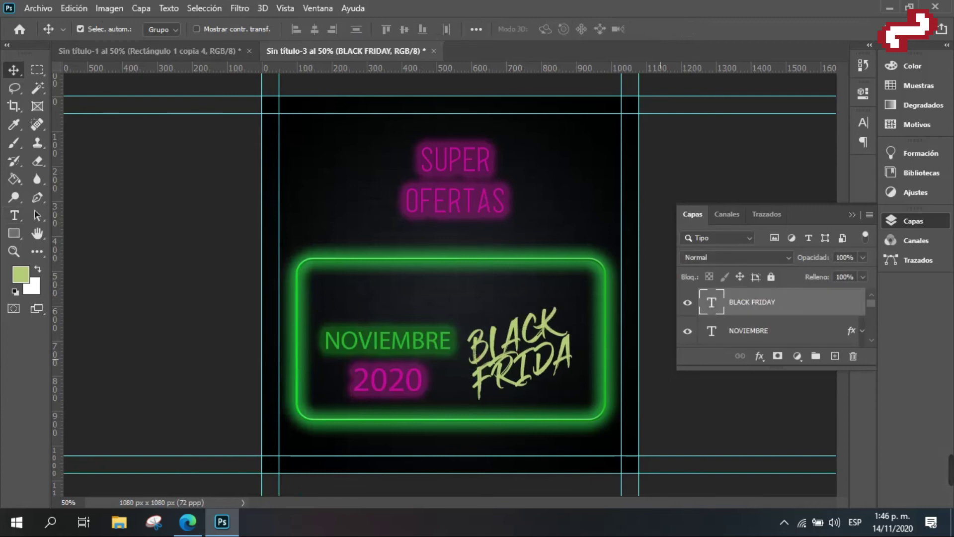
click(660, 359)
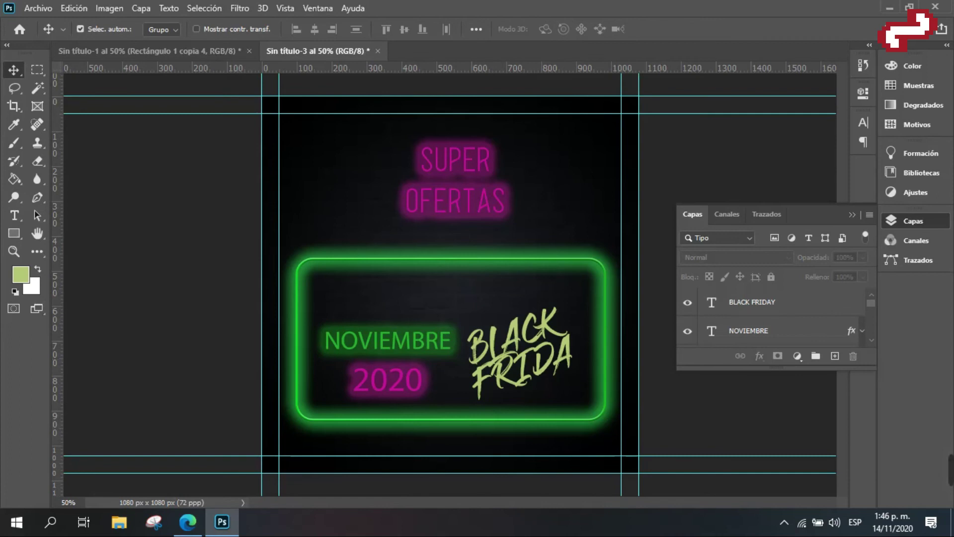
Draw a rectangle about 372 × 104 px directly above the NOVIEMBRE text, matching its width.
click(14, 233)
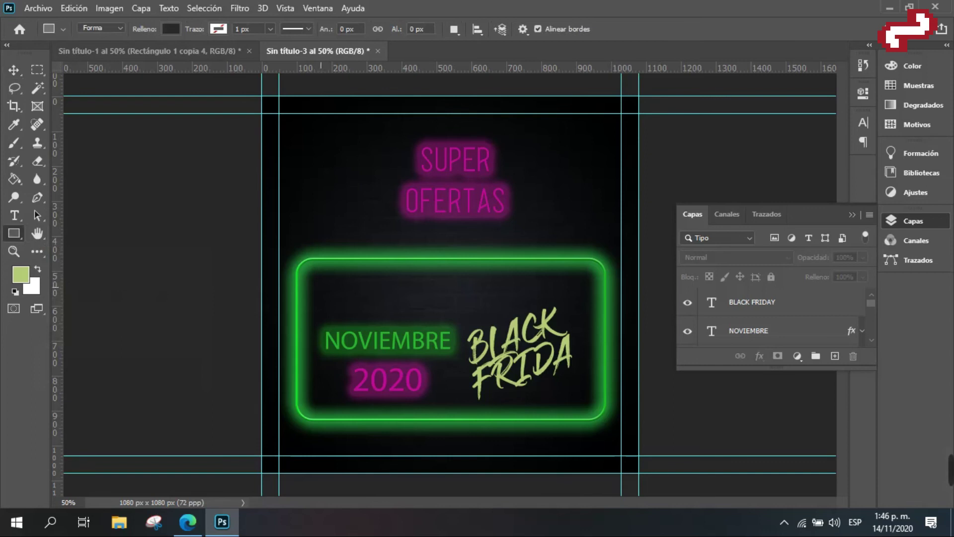
drag(323, 286, 453, 322)
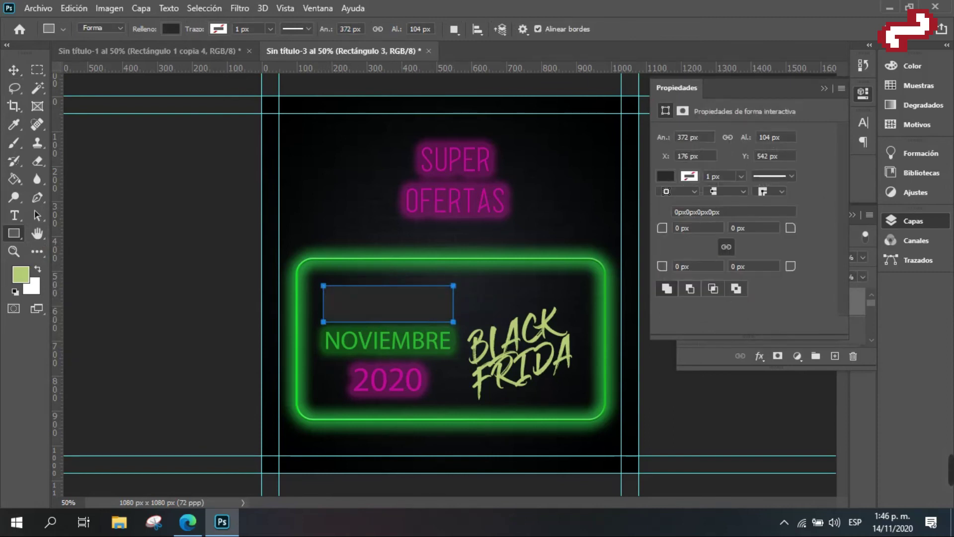
click(689, 176)
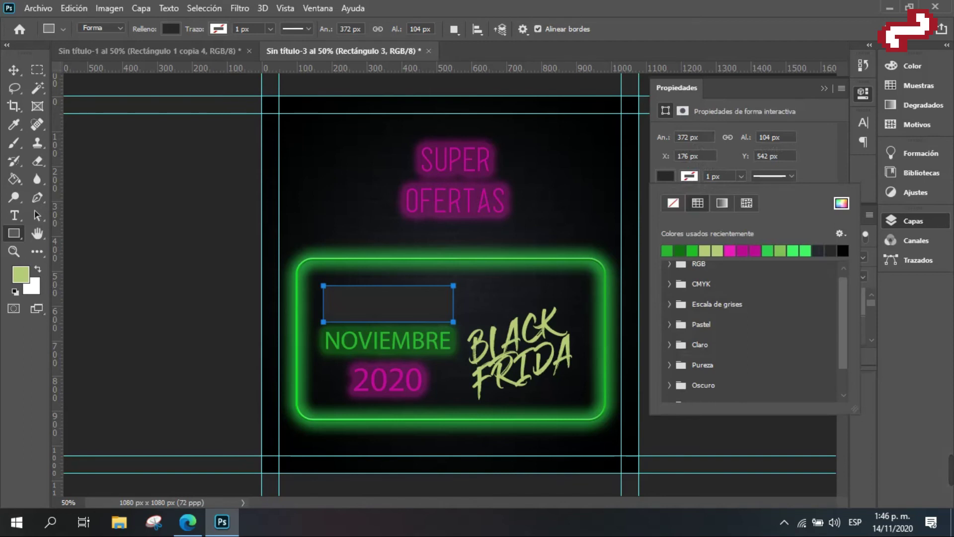
key(Escape)
key(v)
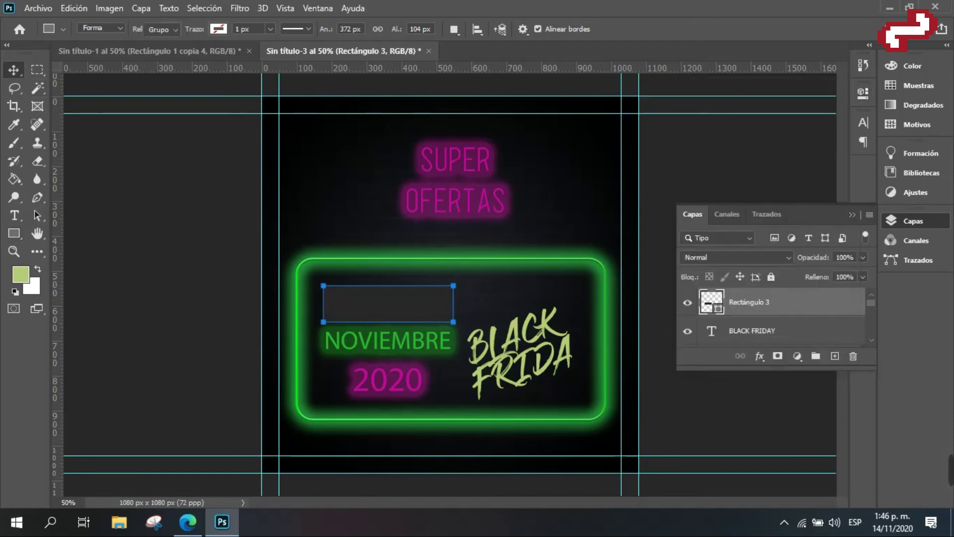
Fill the new rectangle with white ffffff and nudge it slightly above NOVIEMBRE.
double_click(711, 302)
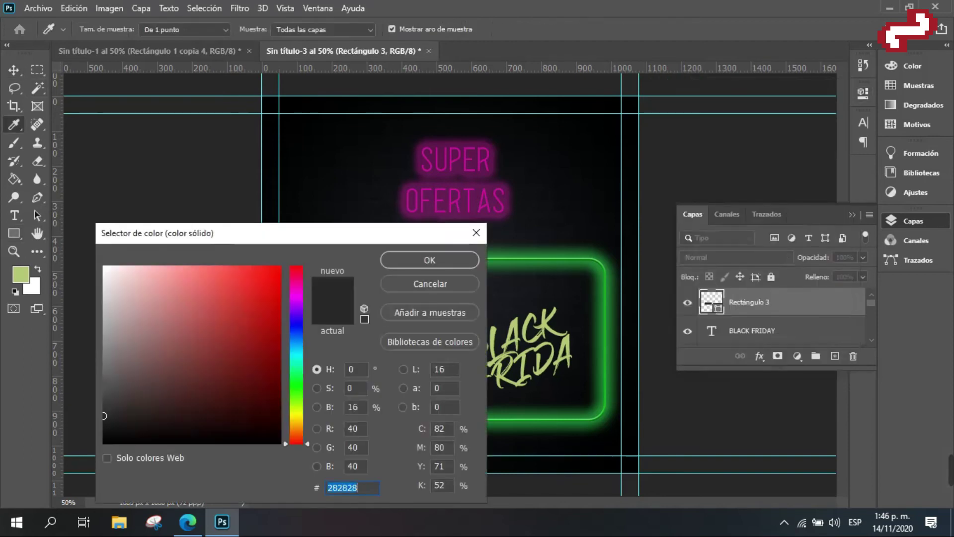
text(ffffff)
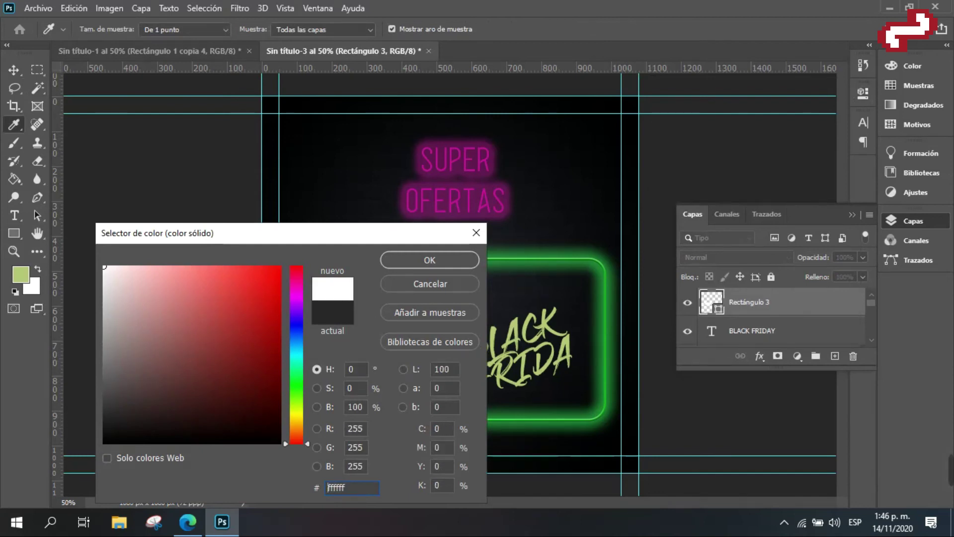
key(Return)
drag(404, 303, 403, 302)
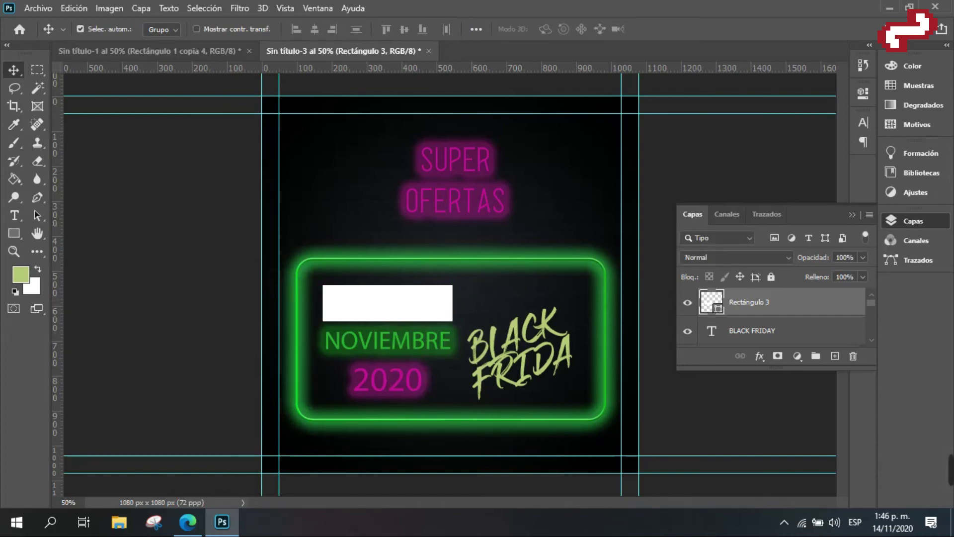
Duplicate the NOVIEMBRE text layer above the white rectangle's layer and move the copy onto the rectangle.
click(752, 331)
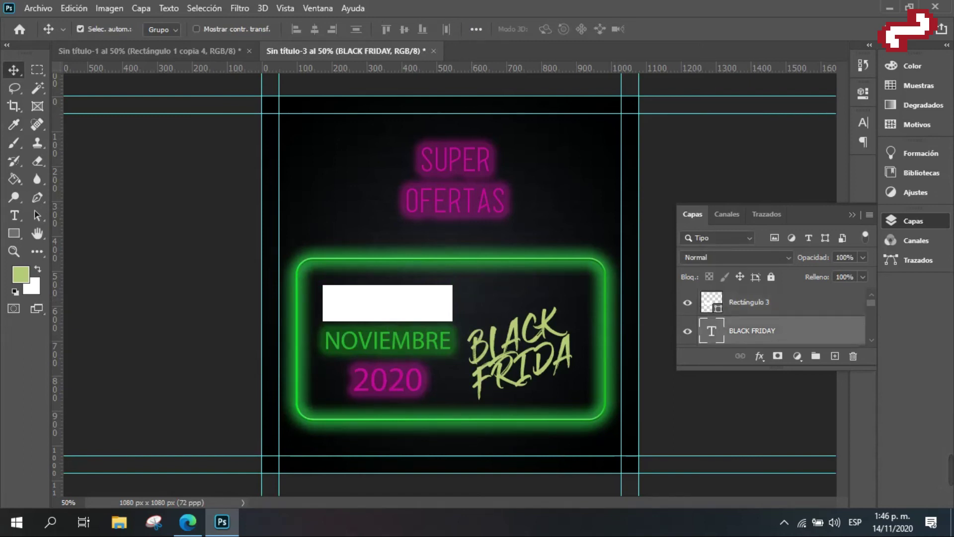
scroll(750, 338, down, 1)
drag(748, 331, 749, 301)
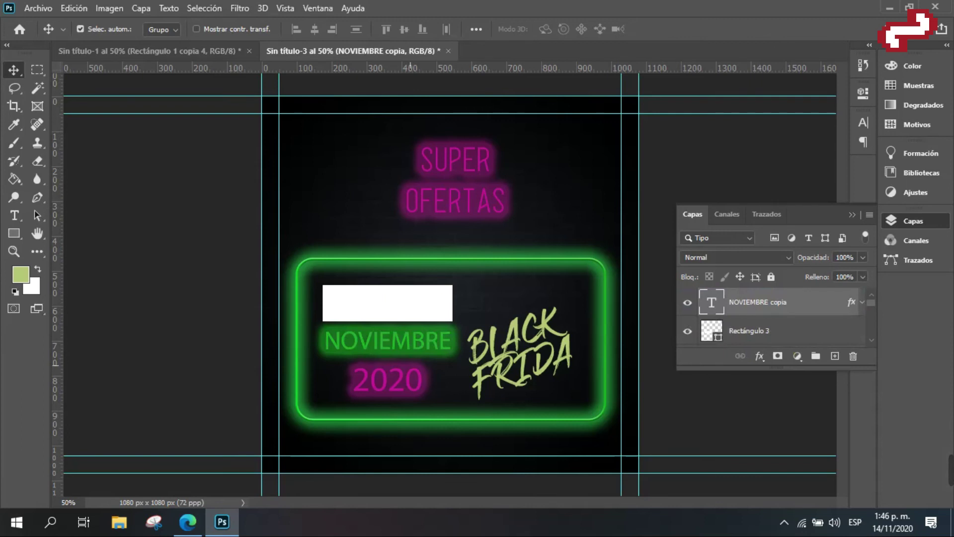
drag(415, 343, 415, 305)
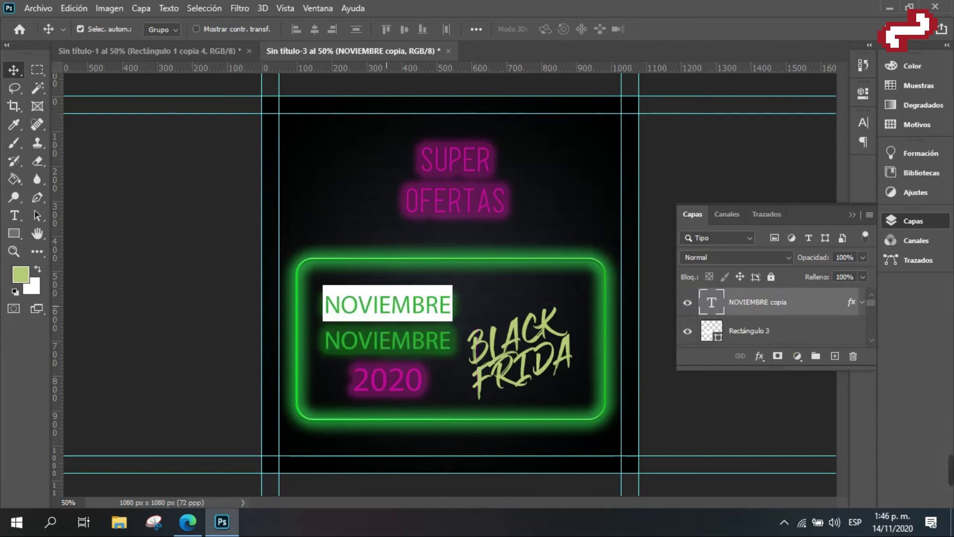
Replace the NOVIEMBRE copy on the white rectangle with the text 27, 28 Y 29 DE.
key(t)
key(Return)
text(27,)
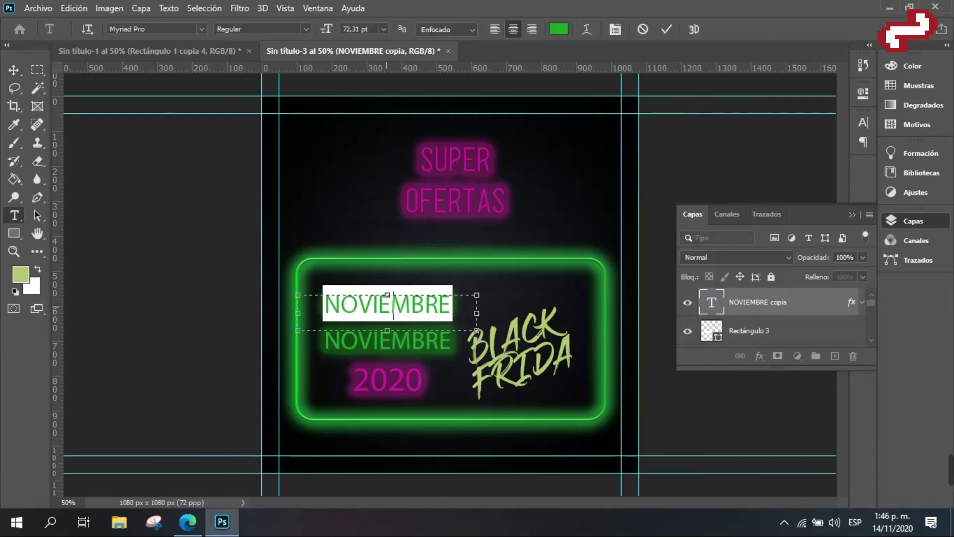
text( 2)
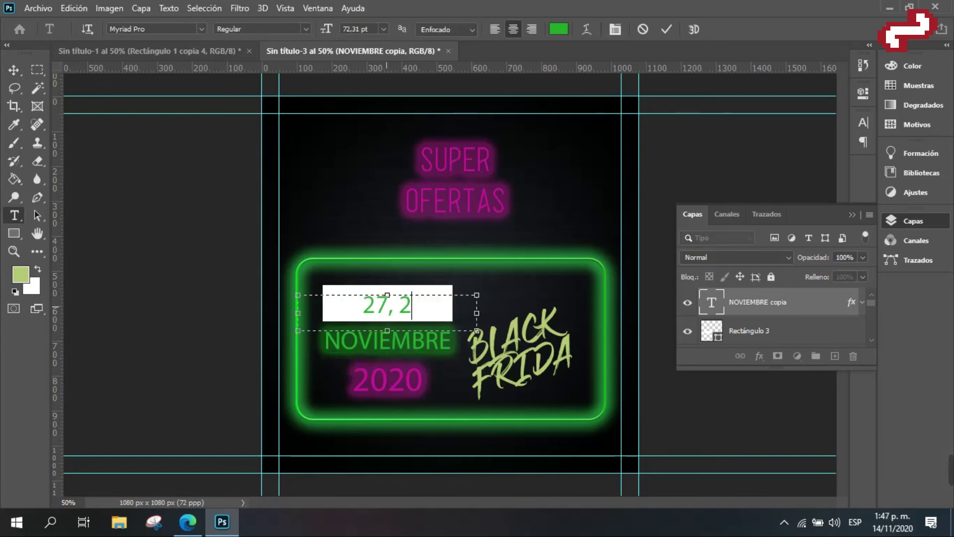
text(8 7 29)
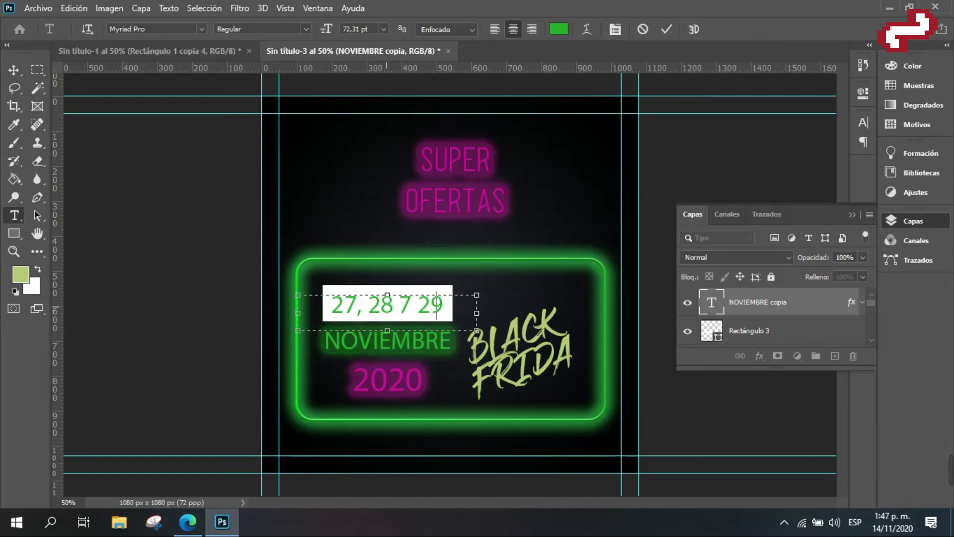
key(BackSpace)
key(BackSpace)
key(BackSpace)
key(BackSpace)
key(BackSpace)
text(Y)
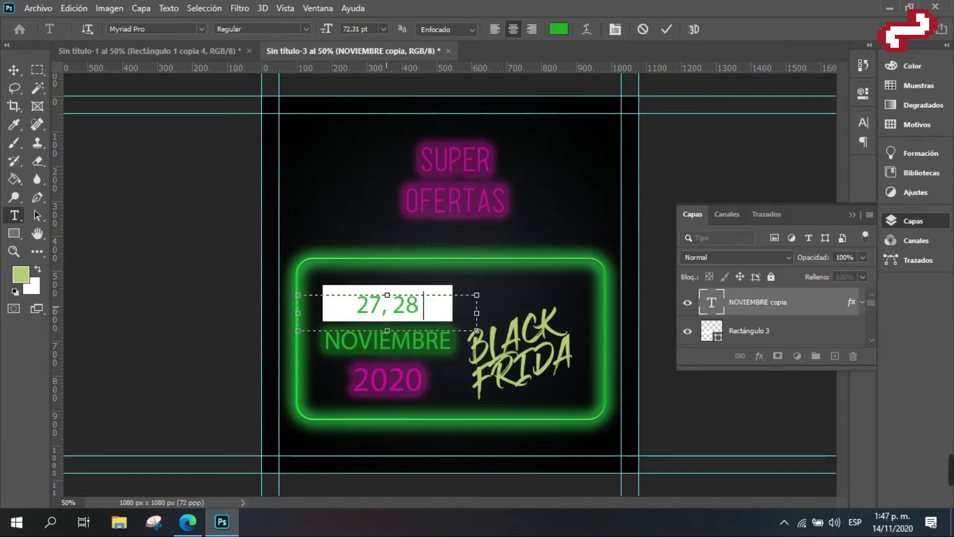
text( 29 DE)
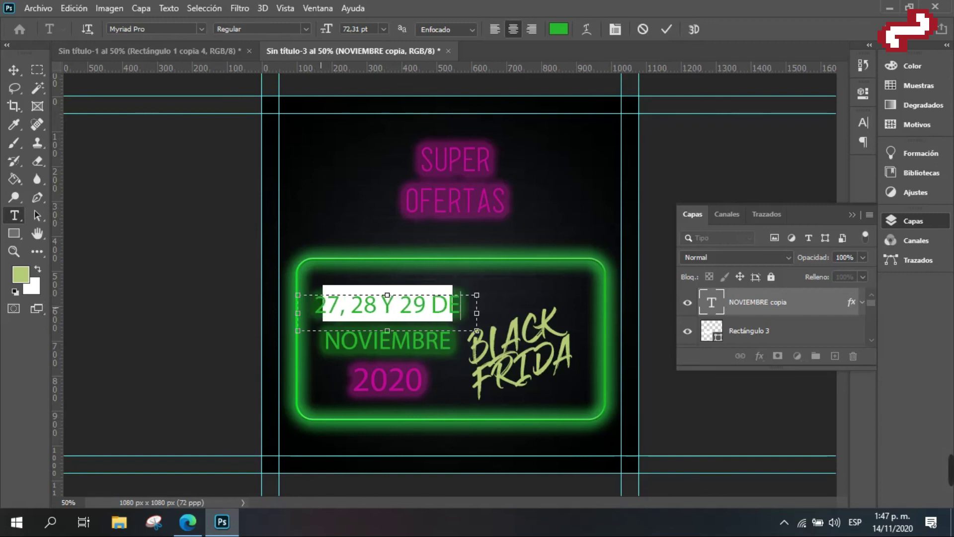
Set the color of the 27, 28 Y 29 DE text to white ffffff and commit it.
key(ctrl+a)
click(558, 29)
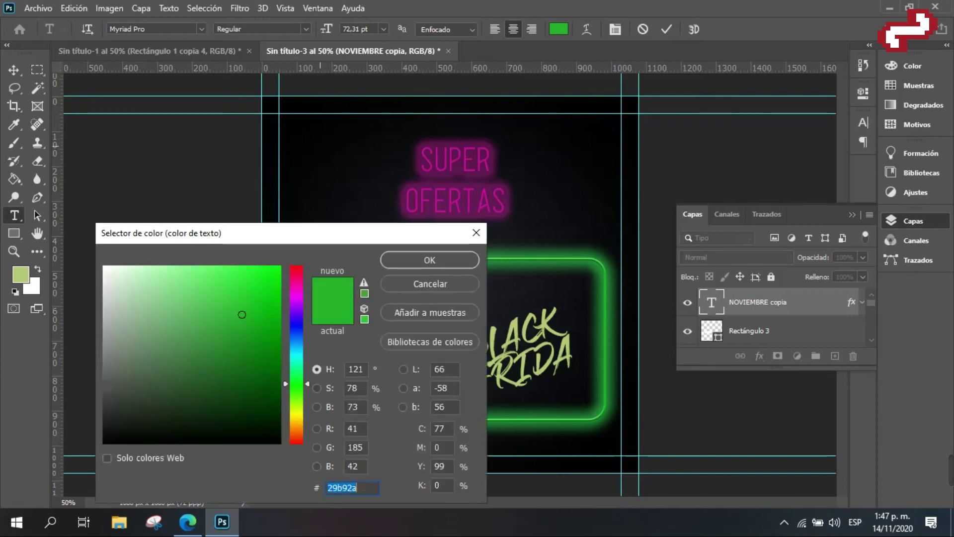
text(ffffff)
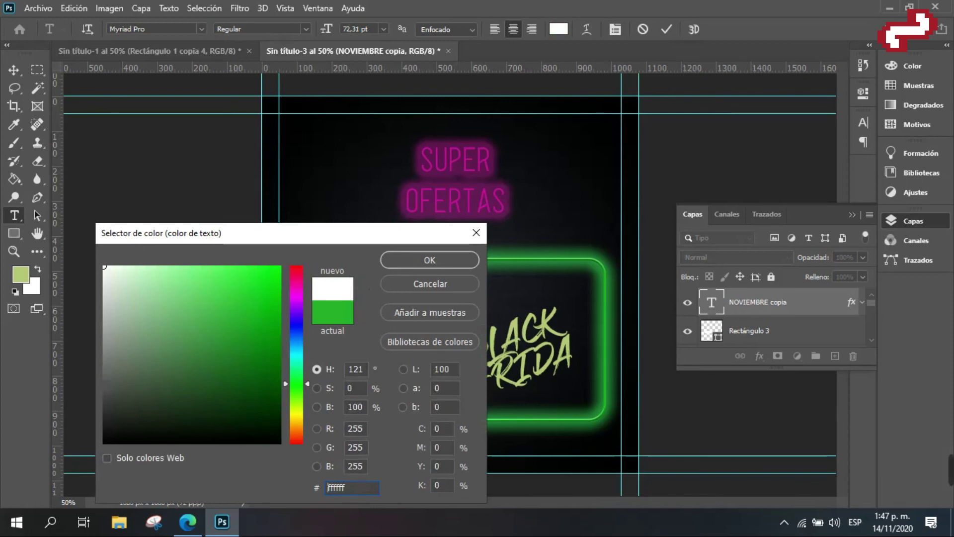
key(Return)
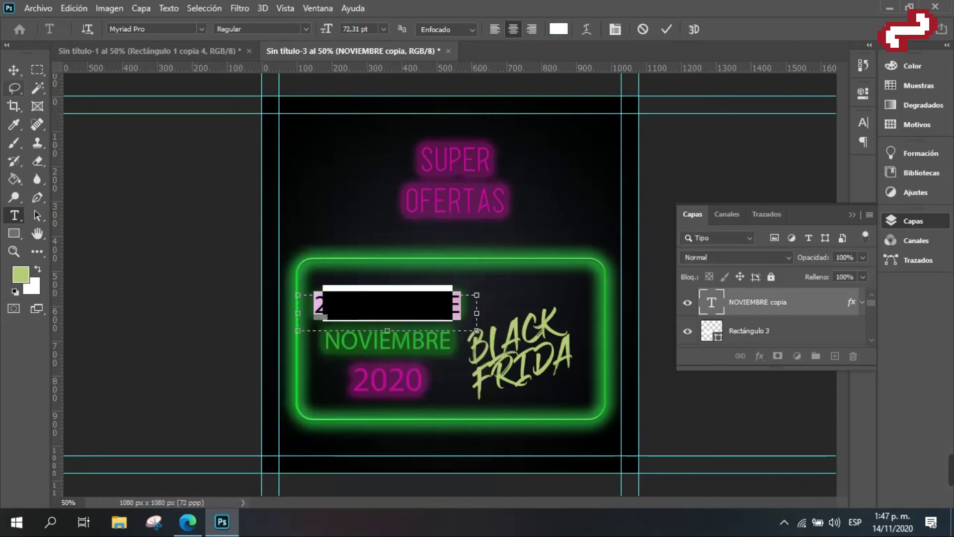
click(14, 70)
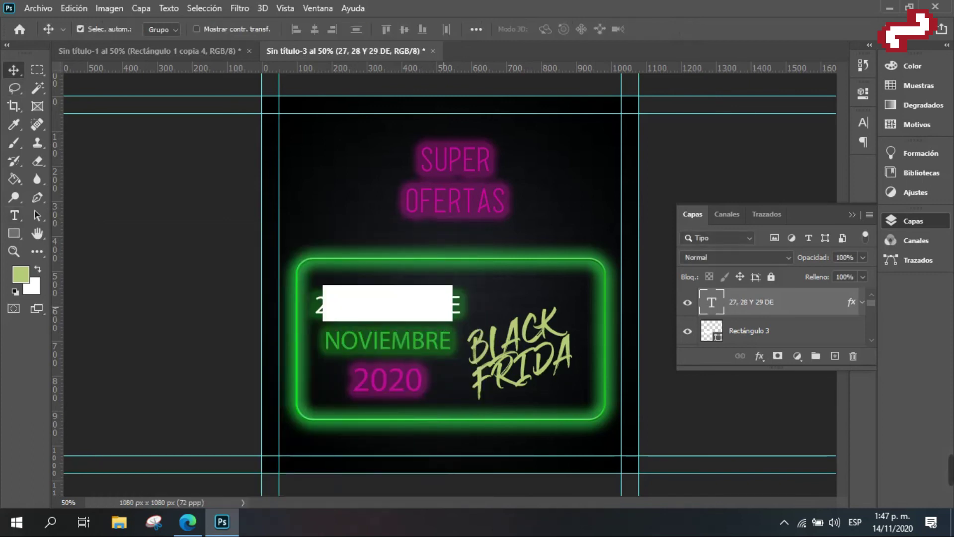
Undo the wording and color edits on the copied text over the white rectangle.
key(ctrl+z)
double_click(440, 303)
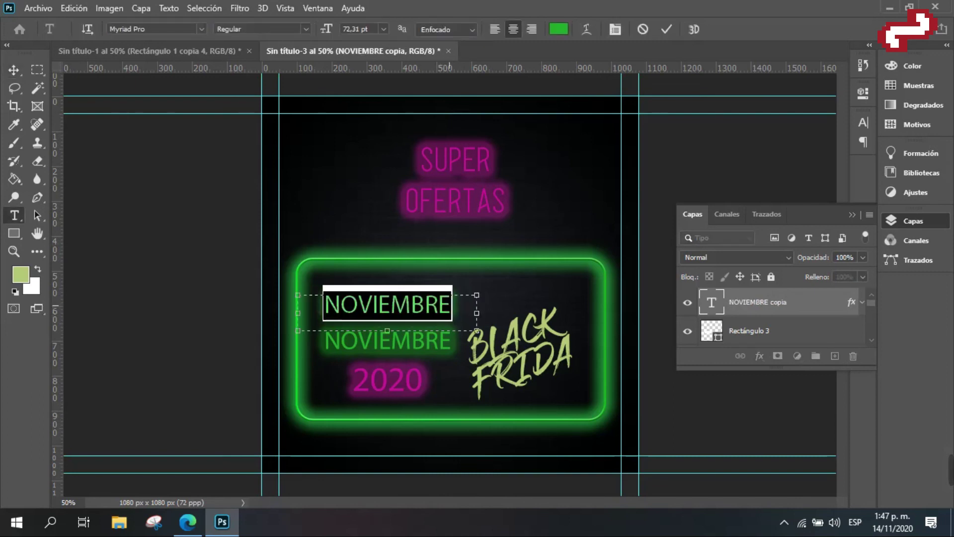
click(14, 70)
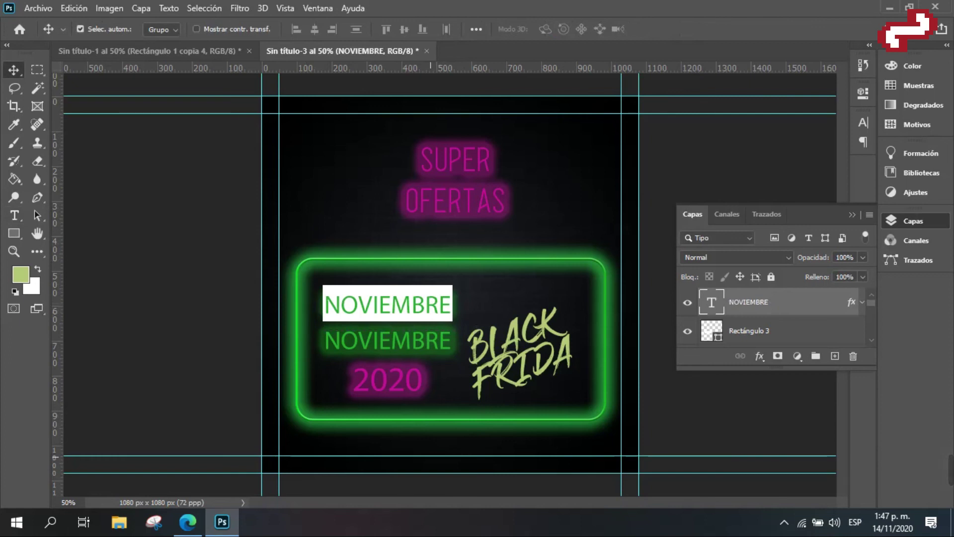
key(ctrl+z)
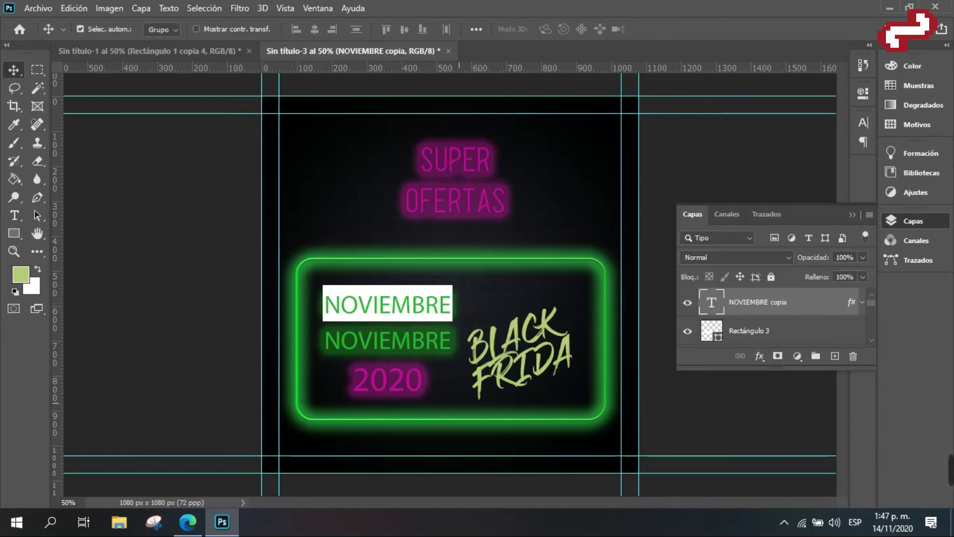
Rewrite the copied NOVIEMBRE text over the white rectangle as 27, 28 Y 29 DE.
key(t)
double_click(417, 304)
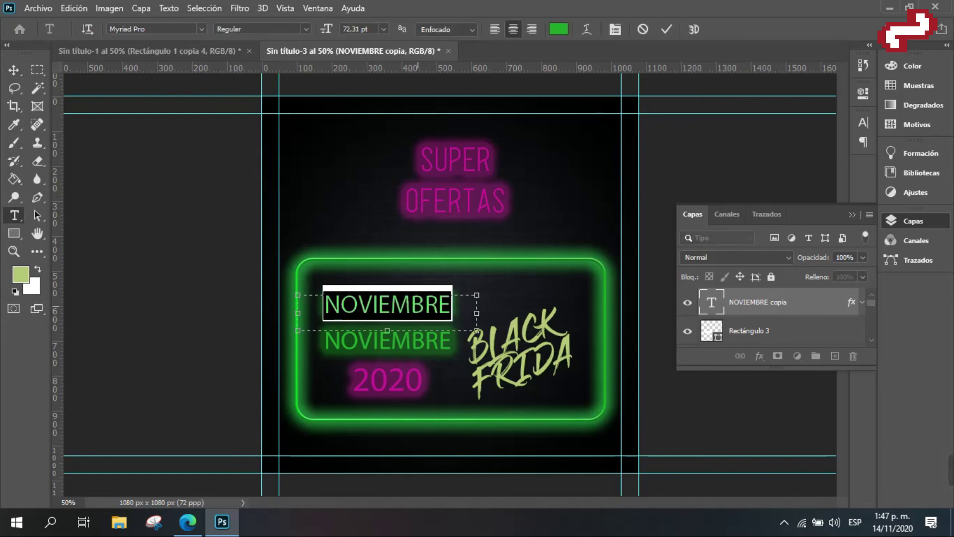
text(27, 28 Y)
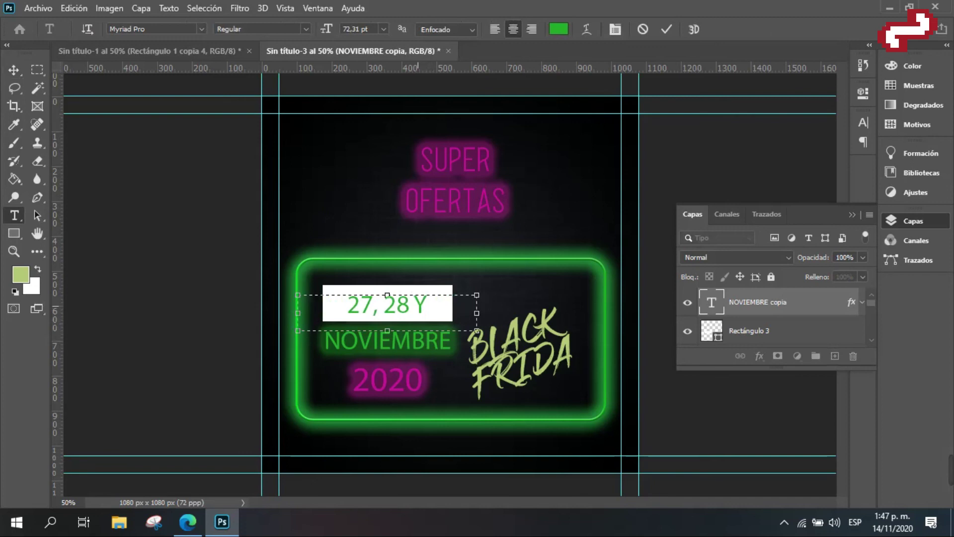
text( 29 DE)
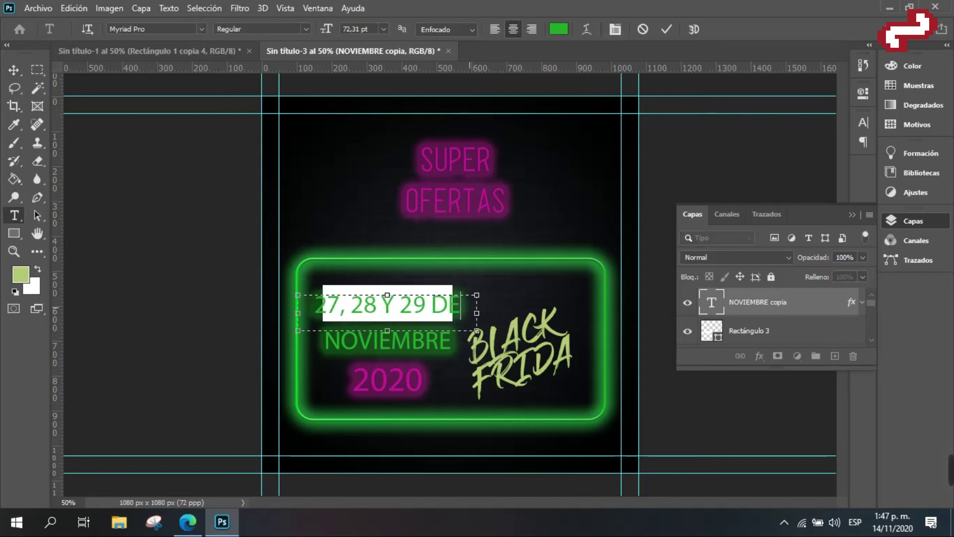
Set the 27, 28 Y 29 DE text over the white rectangle to black 000000 at 57,31 pt.
key(ctrl+a)
click(558, 29)
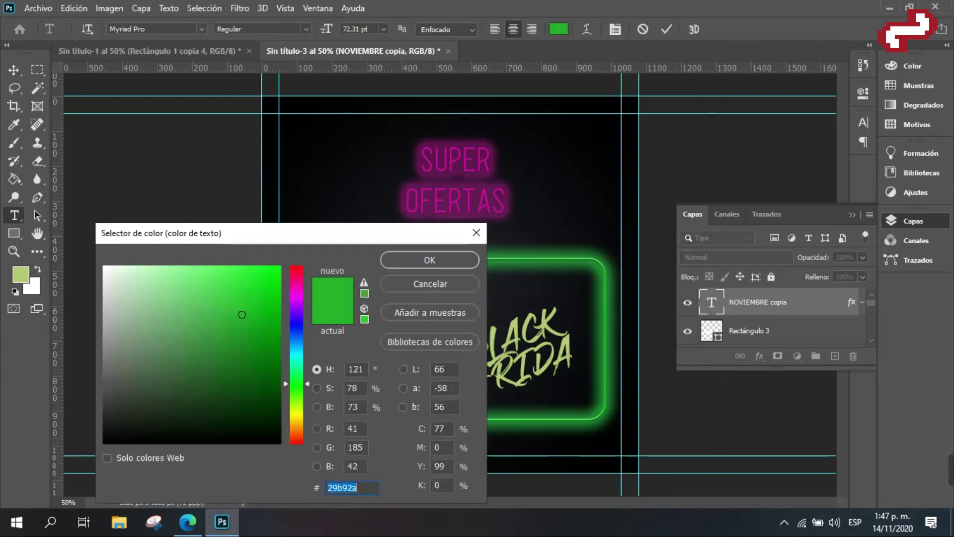
text(000000)
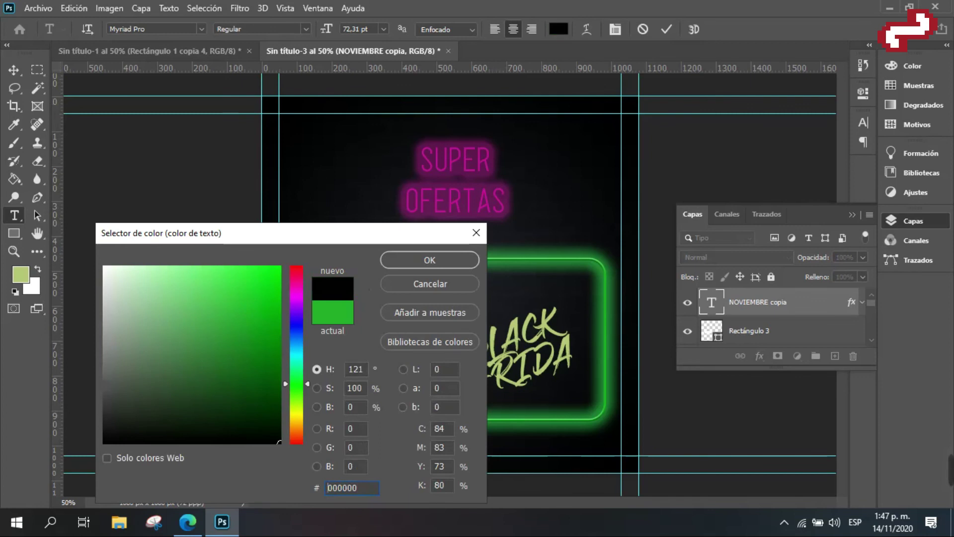
key(Return)
drag(325, 28, 317, 29)
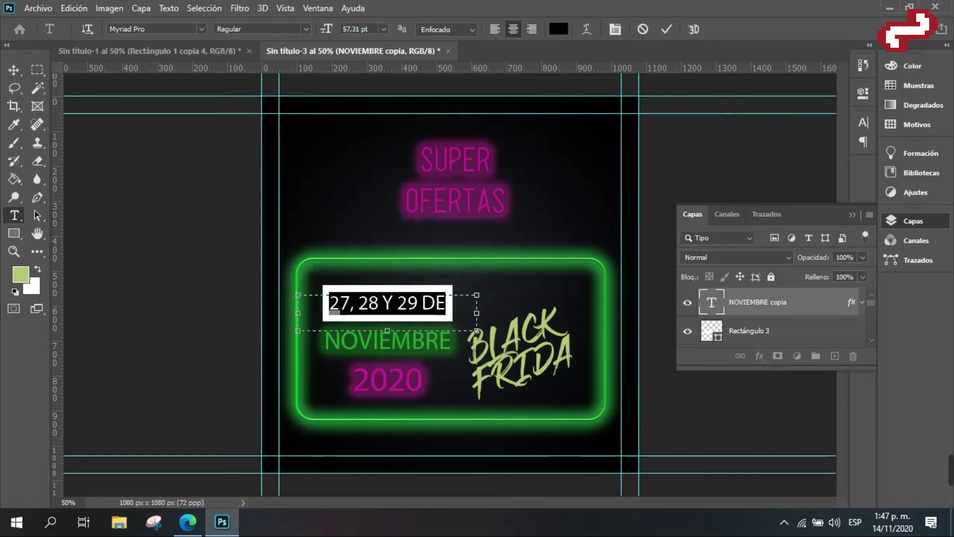
Clear the date wording from the white rectangle and undo the text edits back to the NOVIEMBRE copy.
key(BackSpace)
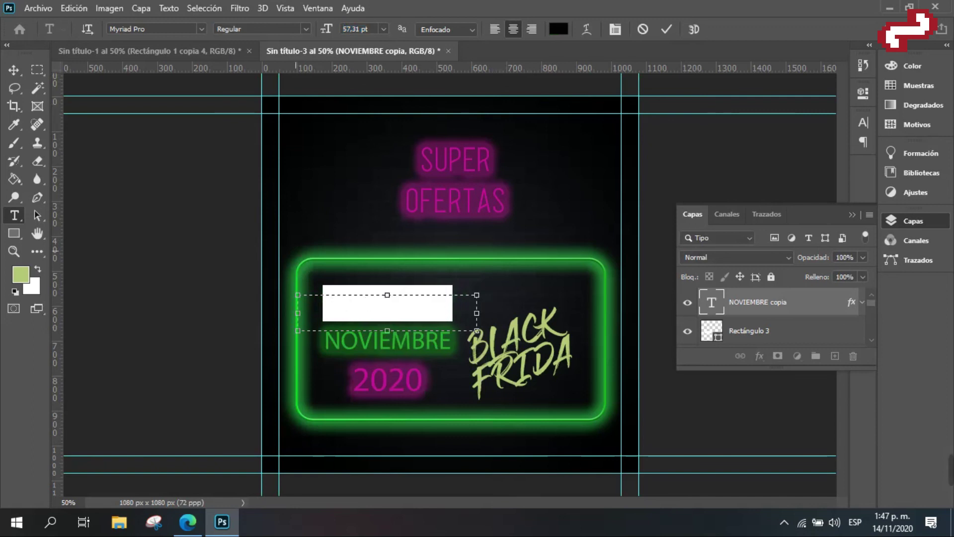
click(14, 70)
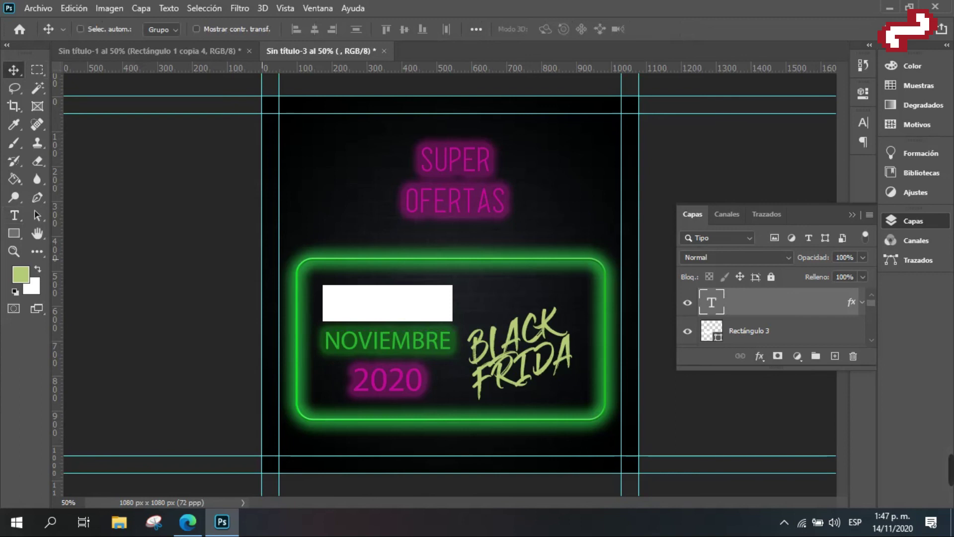
key(ctrl+z)
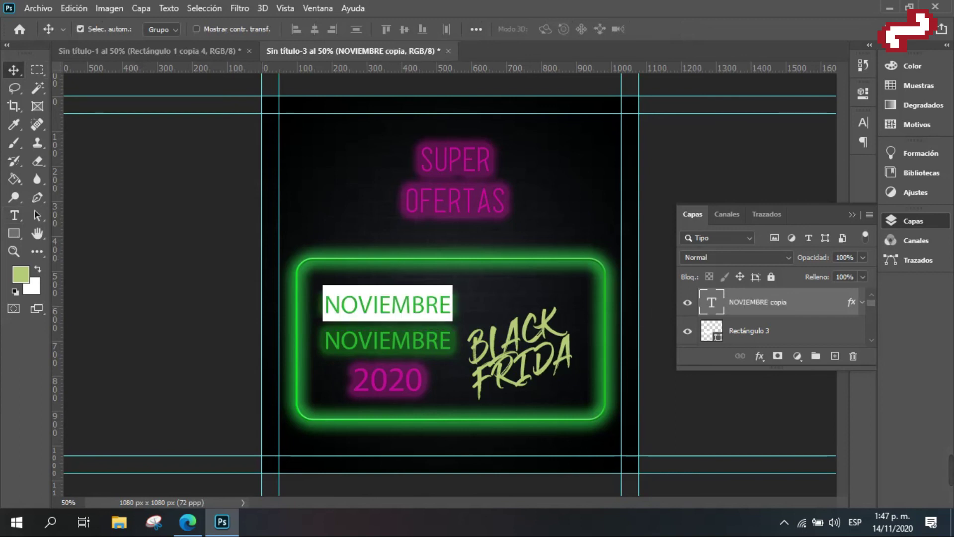
Replace the wording of the NOVIEMBRE copy on the white rectangle with 27, 28 Y 29 DE.
double_click(403, 309)
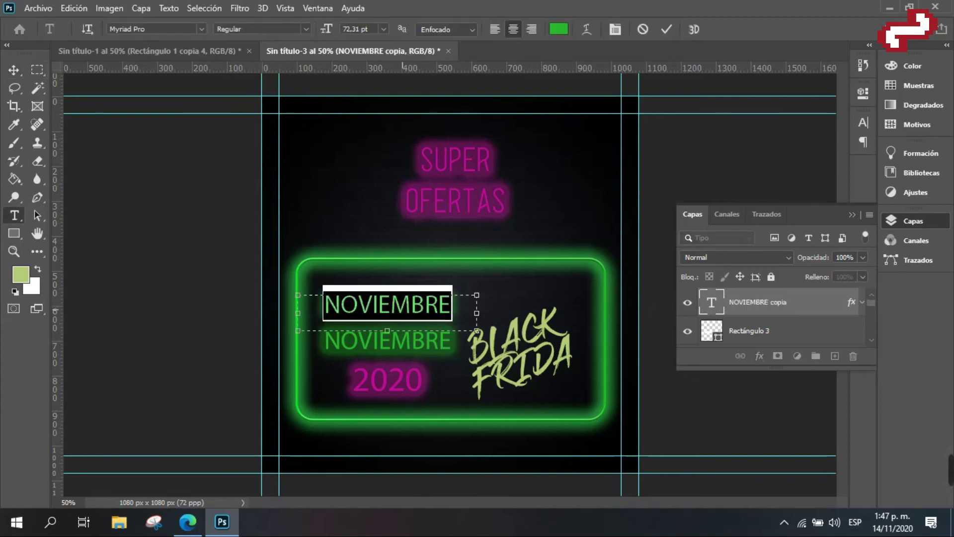
text(27, )
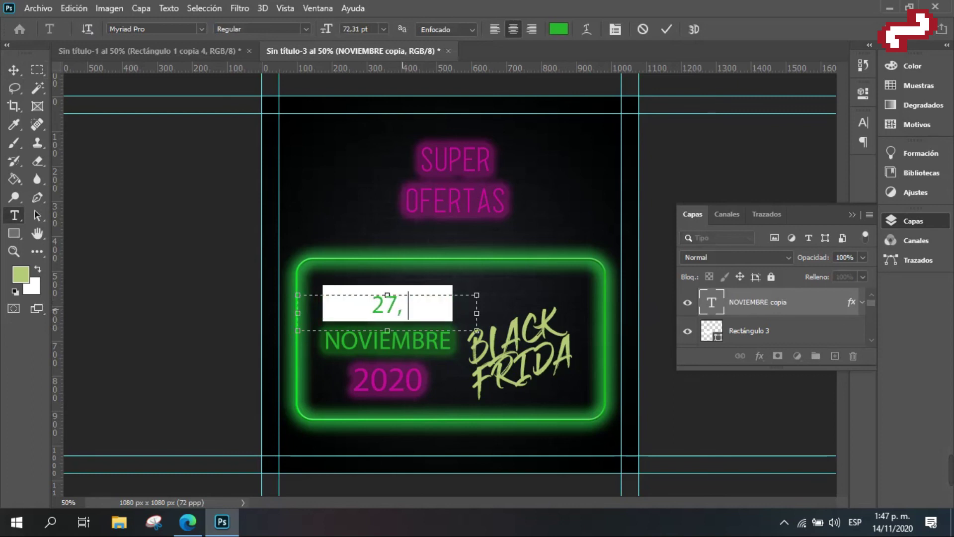
text(28 Y D)
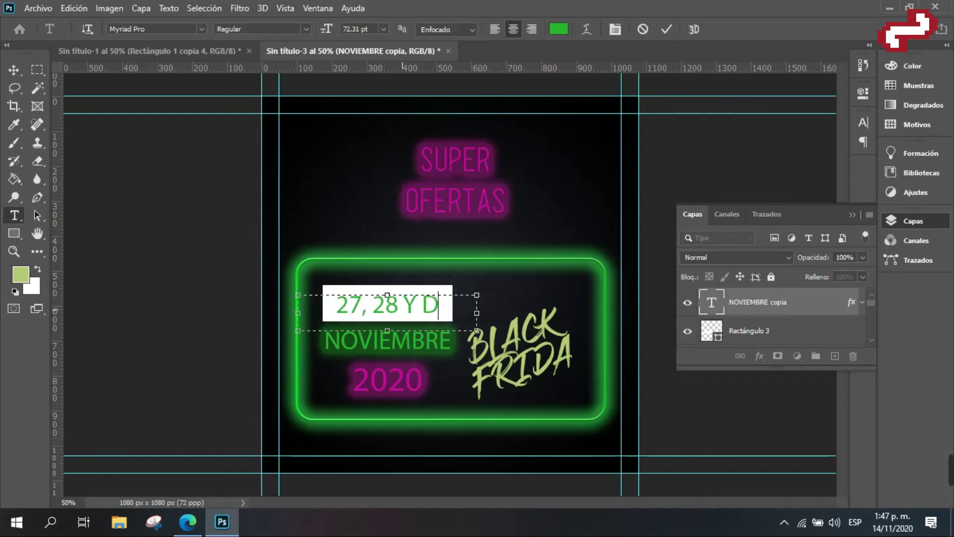
key(BackSpace)
text(29 DE)
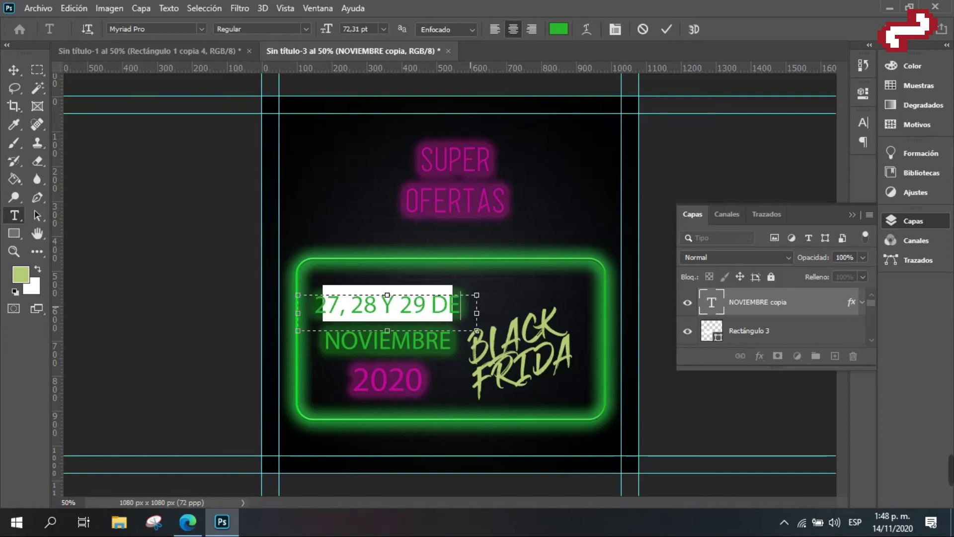
Color the 27, 28 Y 29 DE text black 000000, reduce its size to 60,31 pt and commit it.
key(ctrl+a)
click(558, 29)
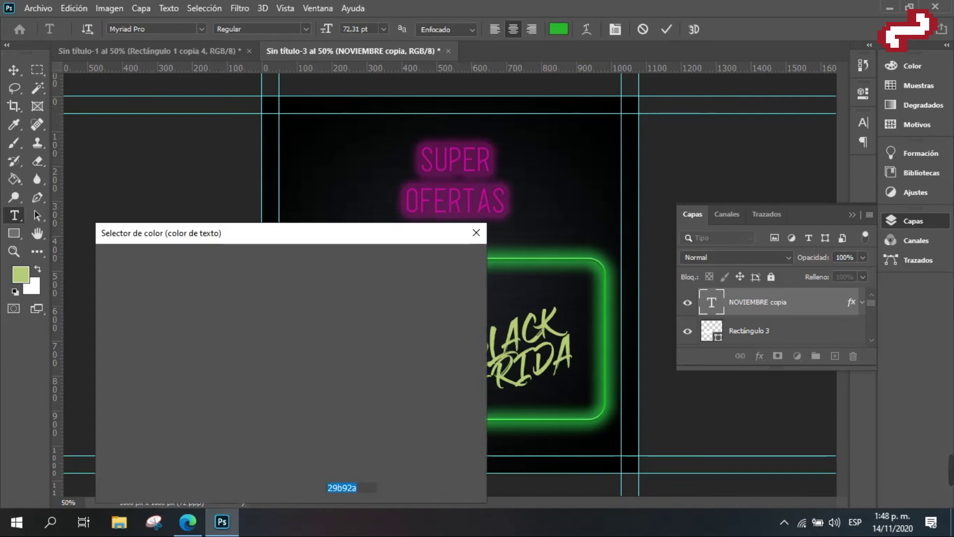
text(000000)
key(Return)
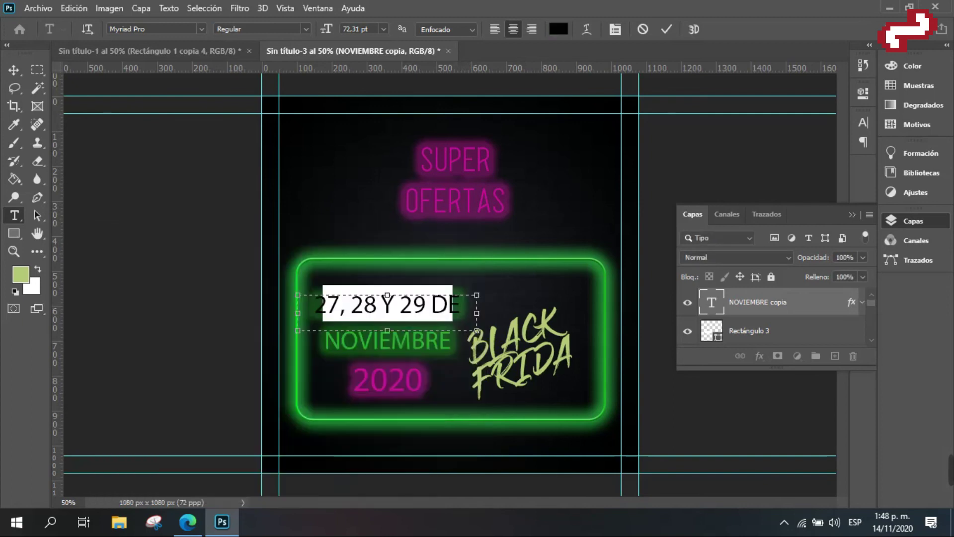
click(356, 29)
scroll(355, 29, down, 12)
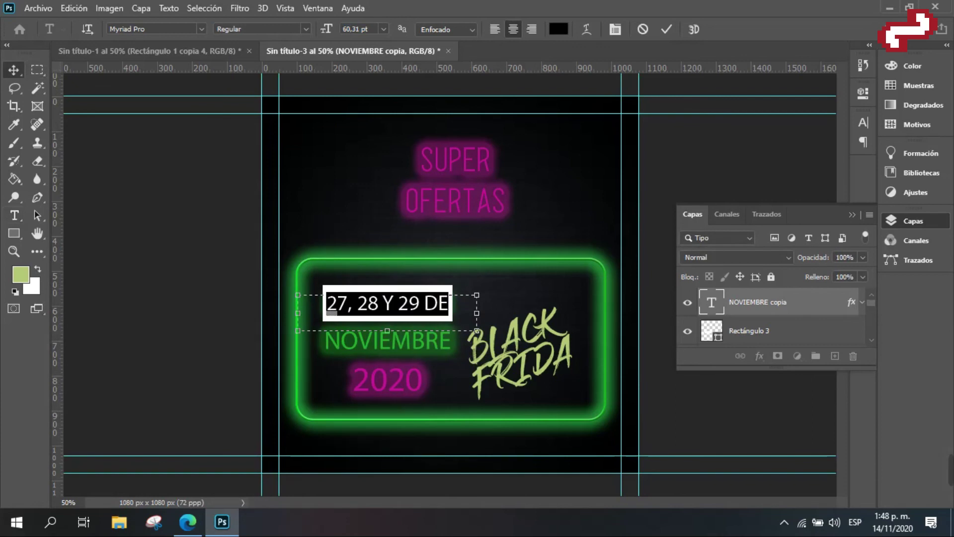
key(ctrl+Return)
Change the 27, 28 Y 29 DE text to the Bold style and set its size to 55,31 pt.
double_click(382, 305)
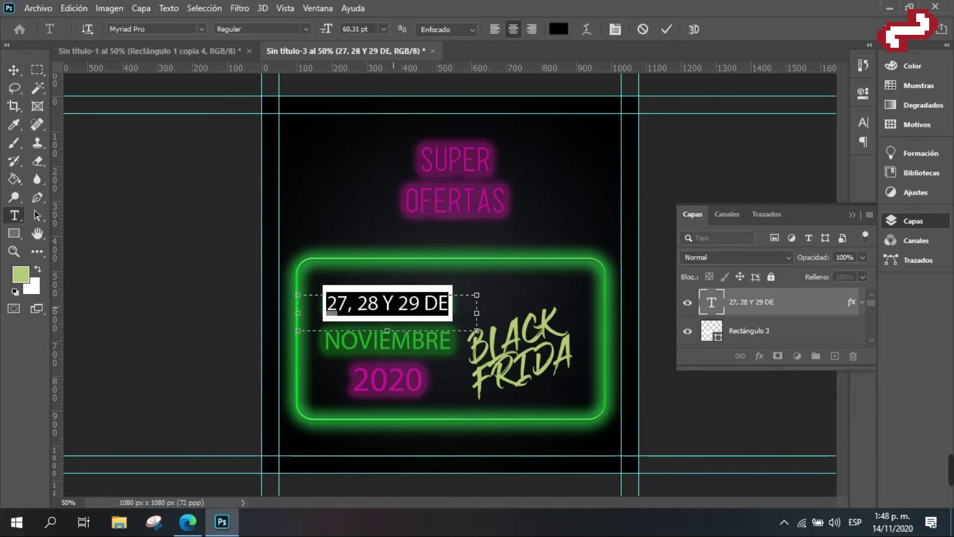
click(306, 28)
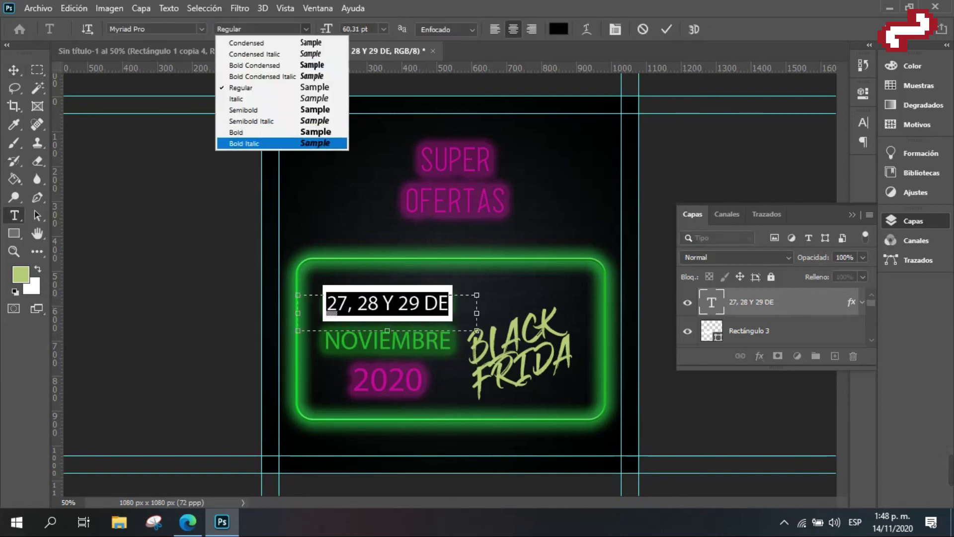
click(268, 132)
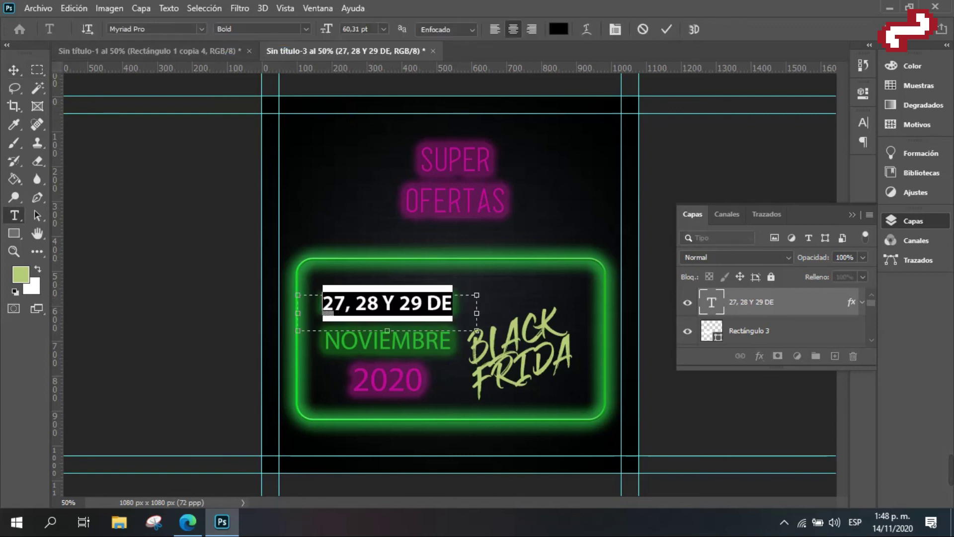
scroll(356, 29, down, 5)
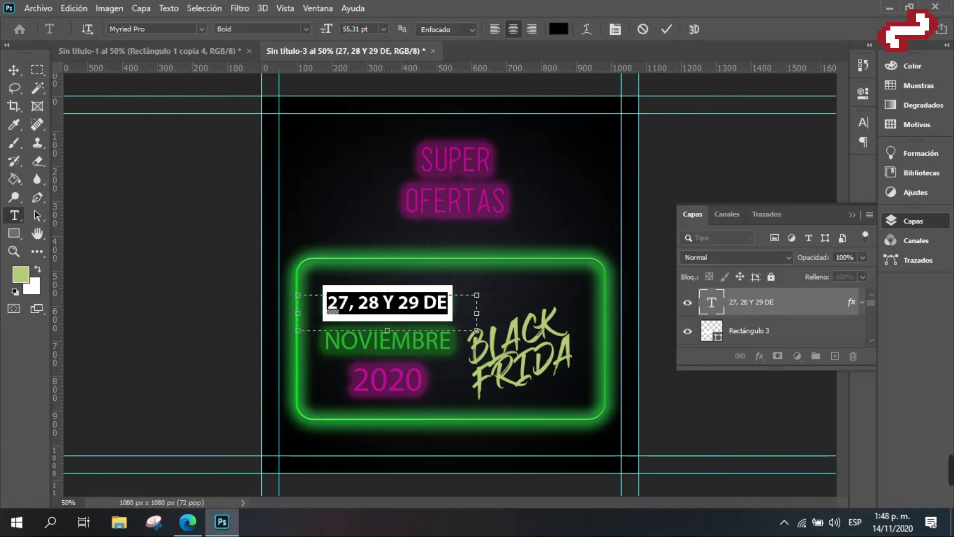
click(14, 71)
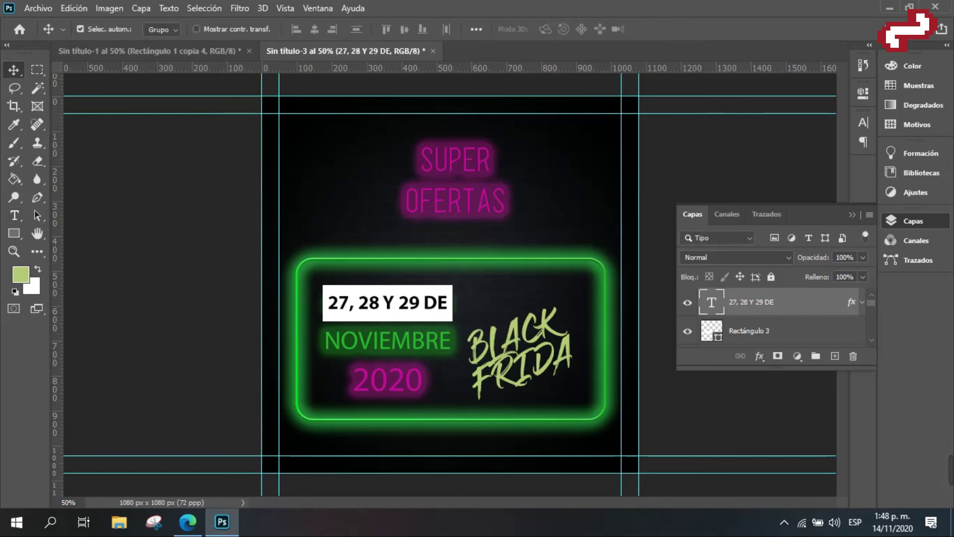
Reduce the white rectangle's height to about 58,65% so it fits closely around the 27, 28 Y 29 DE text.
click(749, 330)
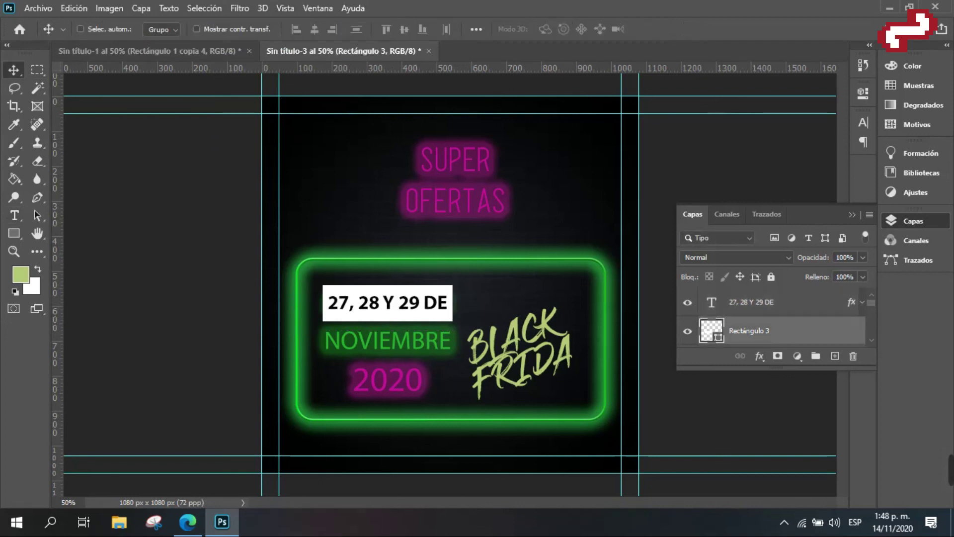
key(ctrl+t)
drag(387, 320, 387, 295)
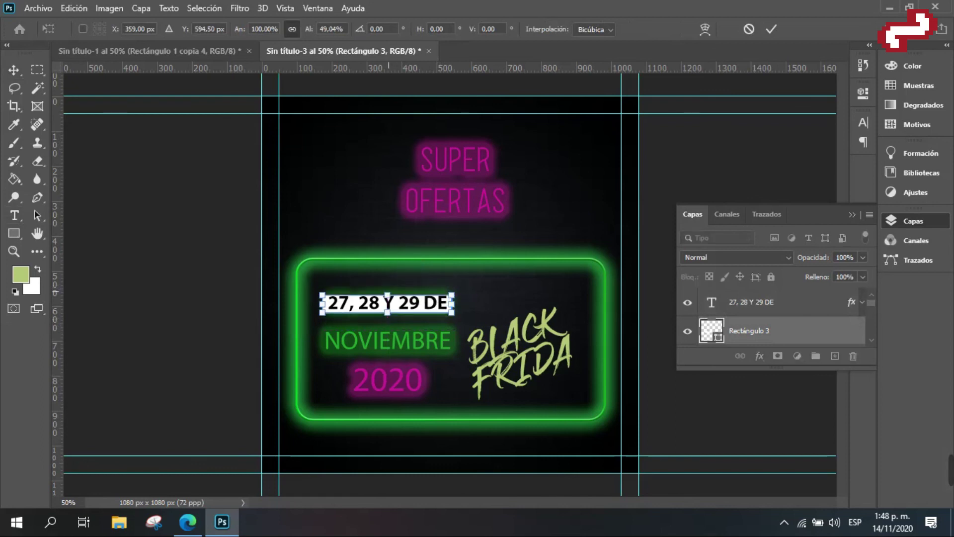
key(shift+Up)
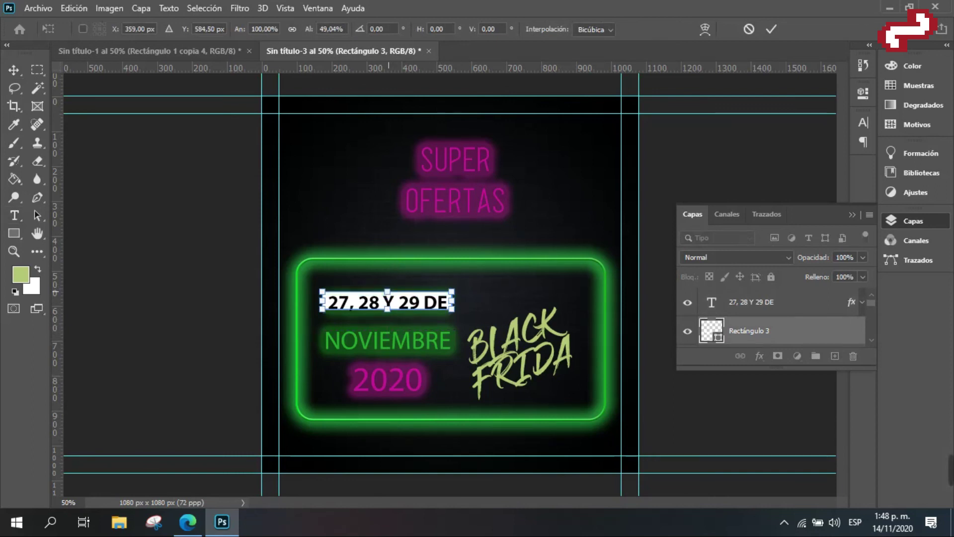
drag(388, 310, 387, 313)
key(ctrl+z)
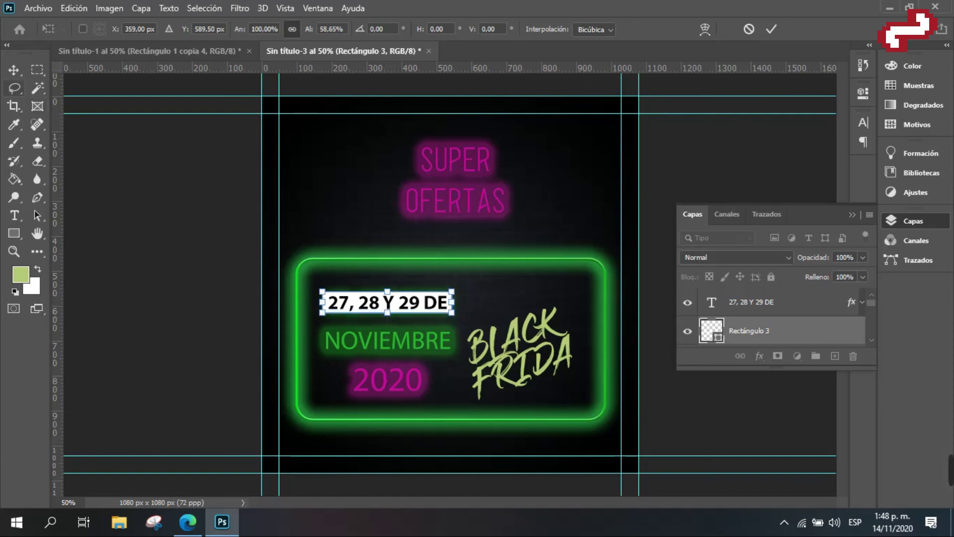
key(Return)
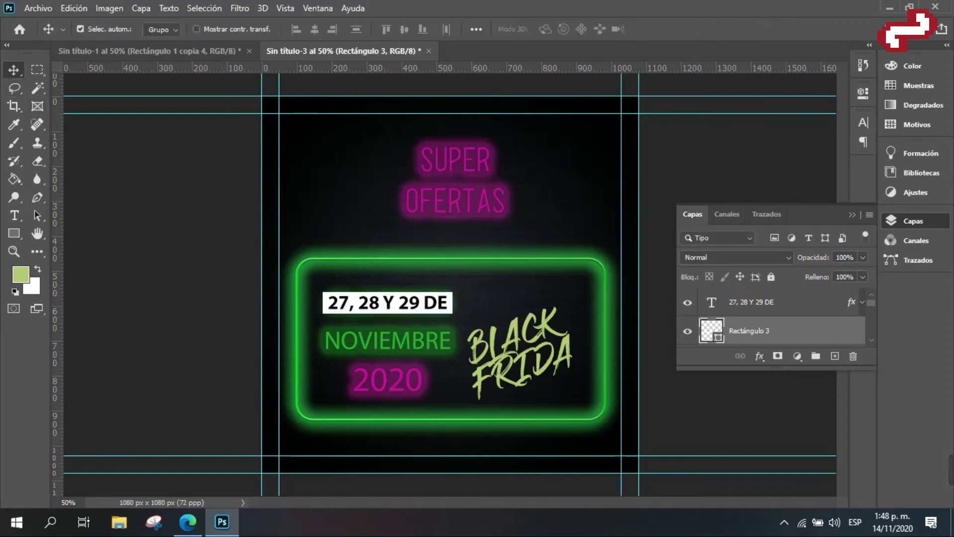
Move the 27, 28 Y 29 DE text and its white rectangle together down about 36 px, just above NOVIEMBRE.
shift+click(751, 302)
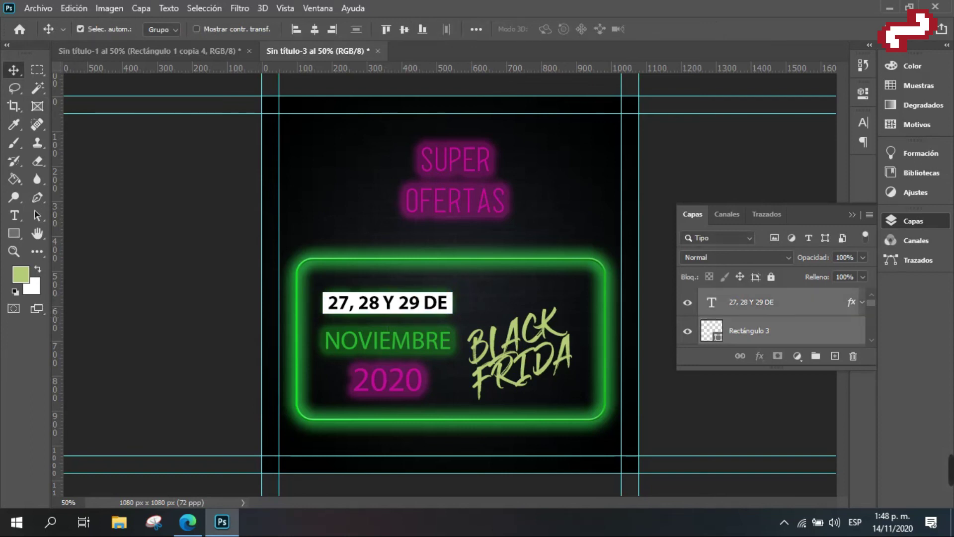
key(ctrl+y)
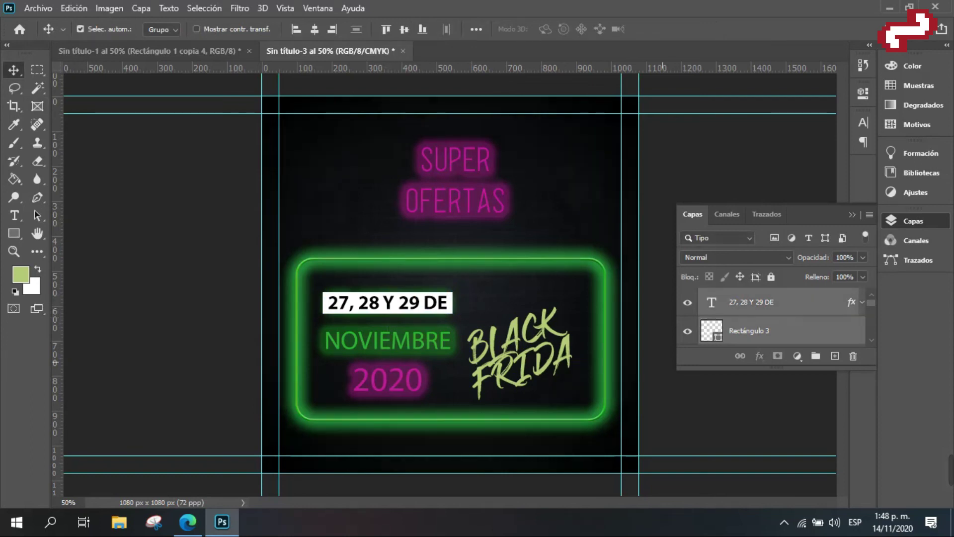
key(ctrl+t)
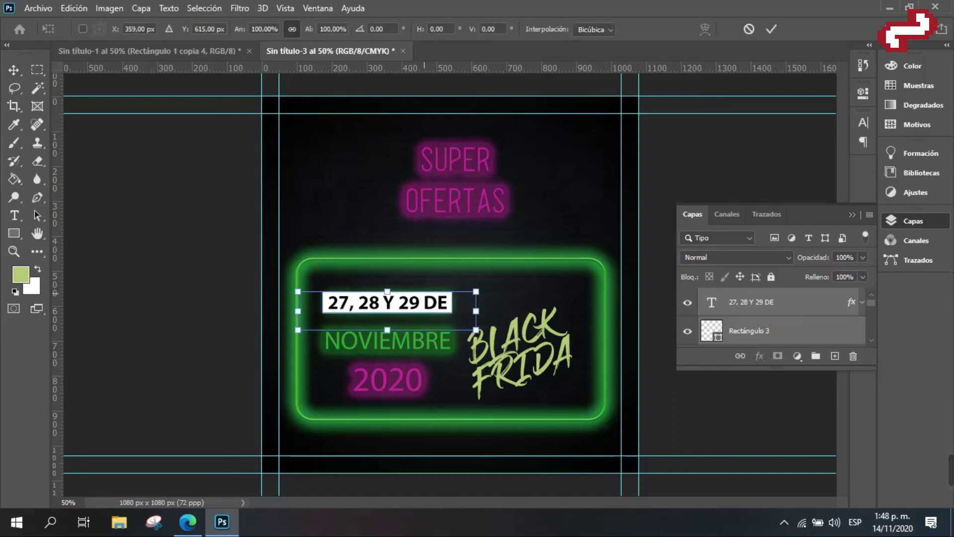
drag(424, 298, 417, 316)
Skew the date text and white rectangle vertically by about -3,80° so they rise toward BLACK FRIDAY.
right_click(420, 311)
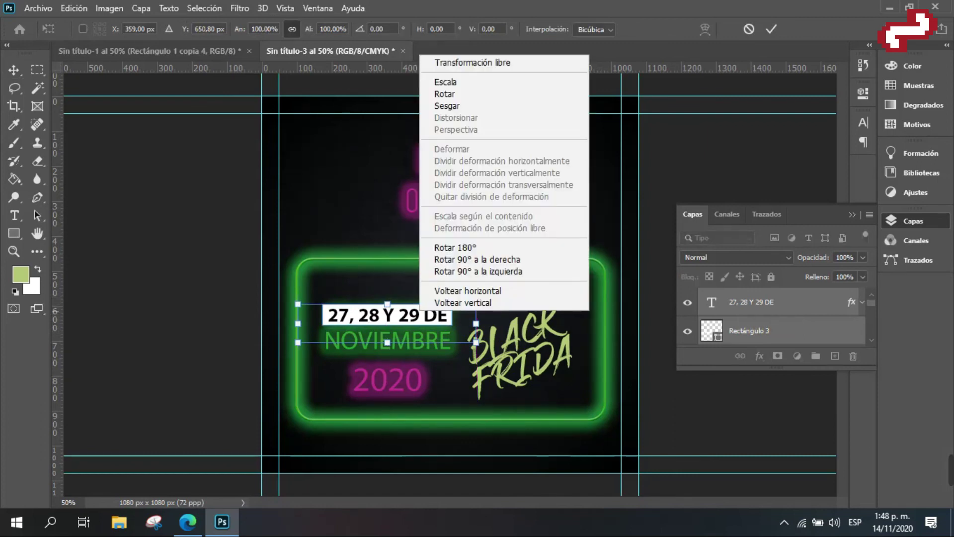
click(447, 106)
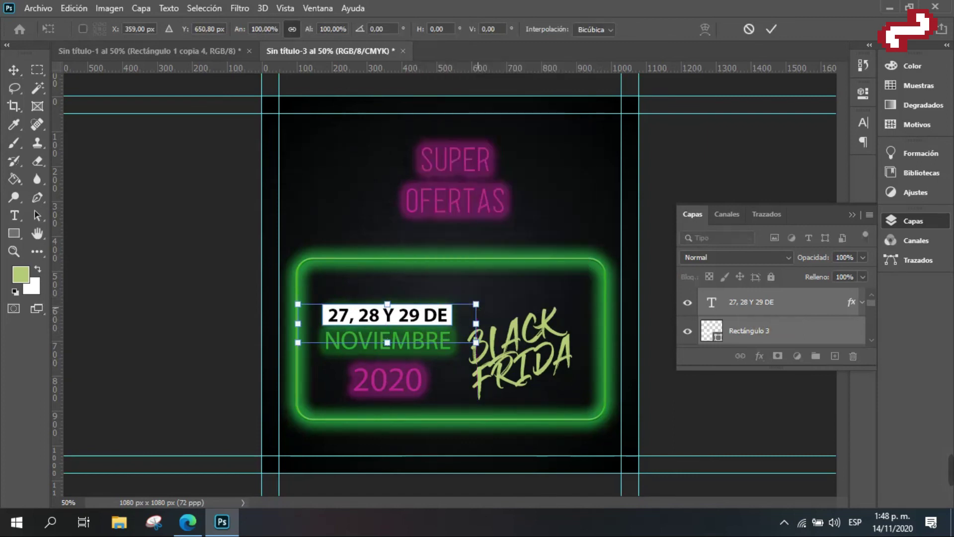
drag(476, 324, 427, 309)
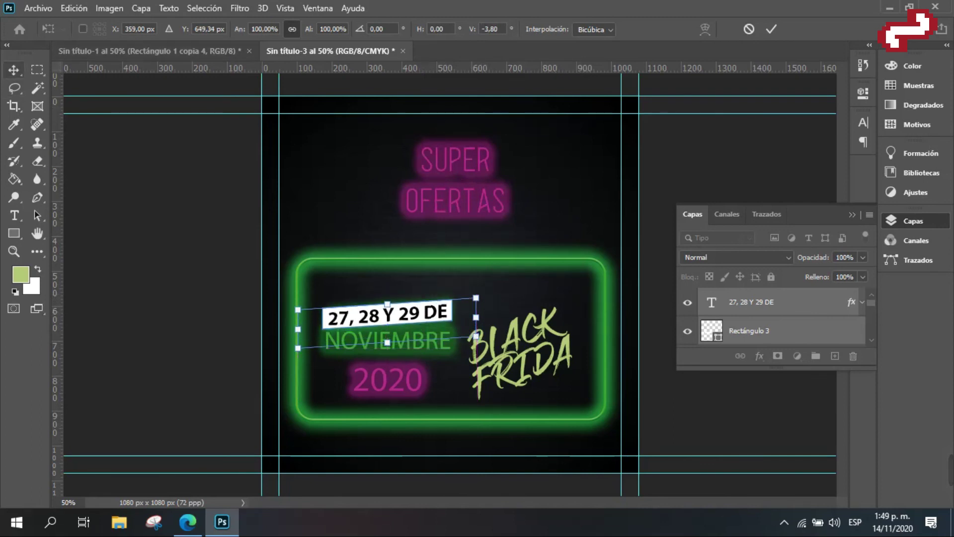
key(Return)
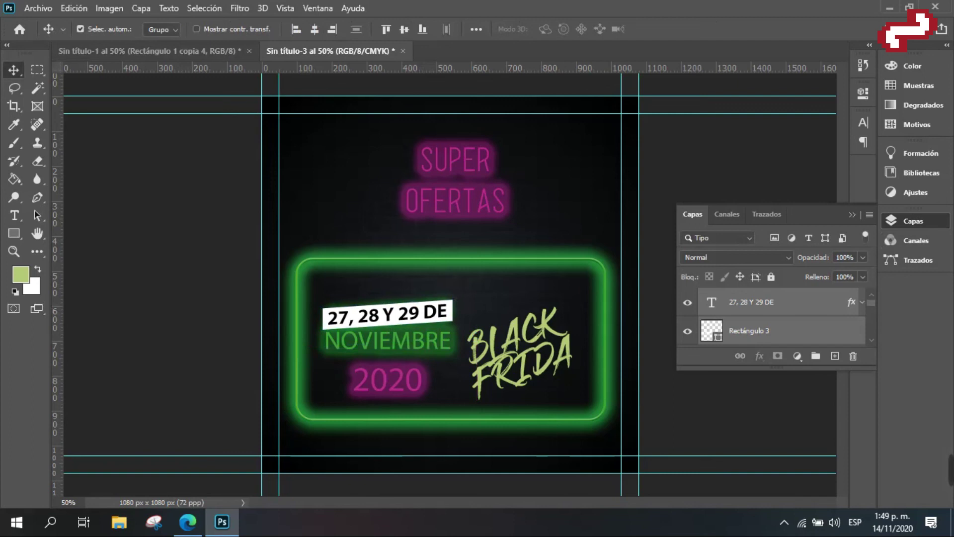
Scale the SUPER OFERTAS text proportionally to about 144,22% above the neon-green outline.
scroll(775, 316, down, 2)
scroll(775, 317, down, 2)
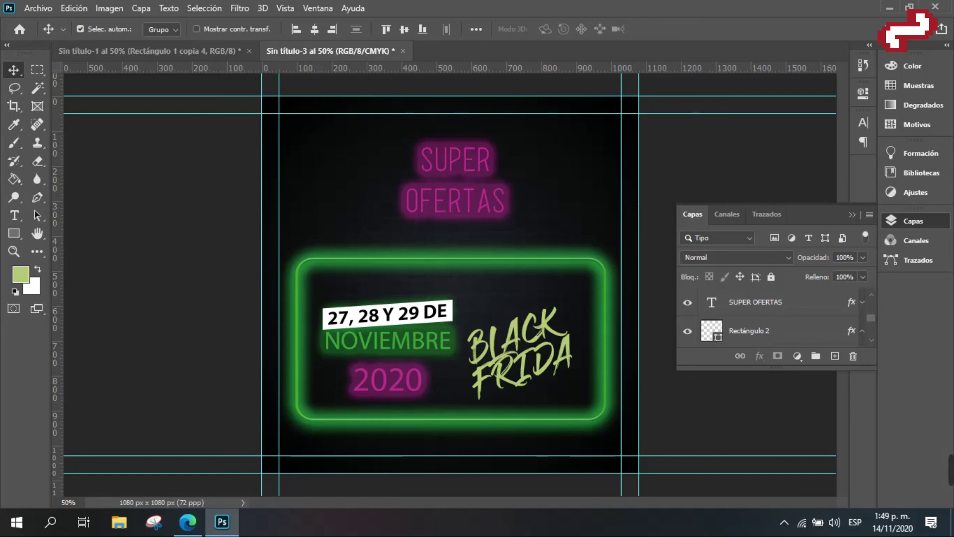
click(765, 302)
key(ctrl+t)
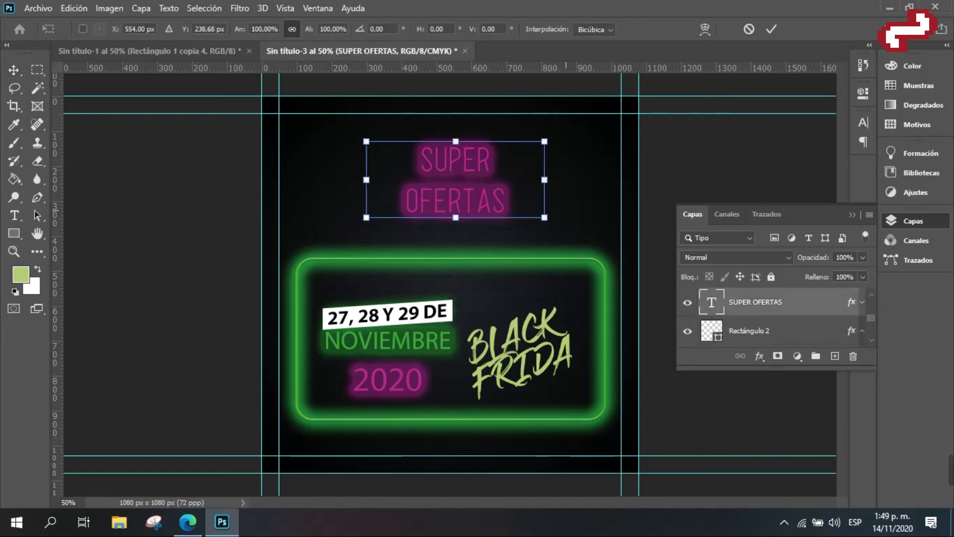
drag(547, 179, 568, 179)
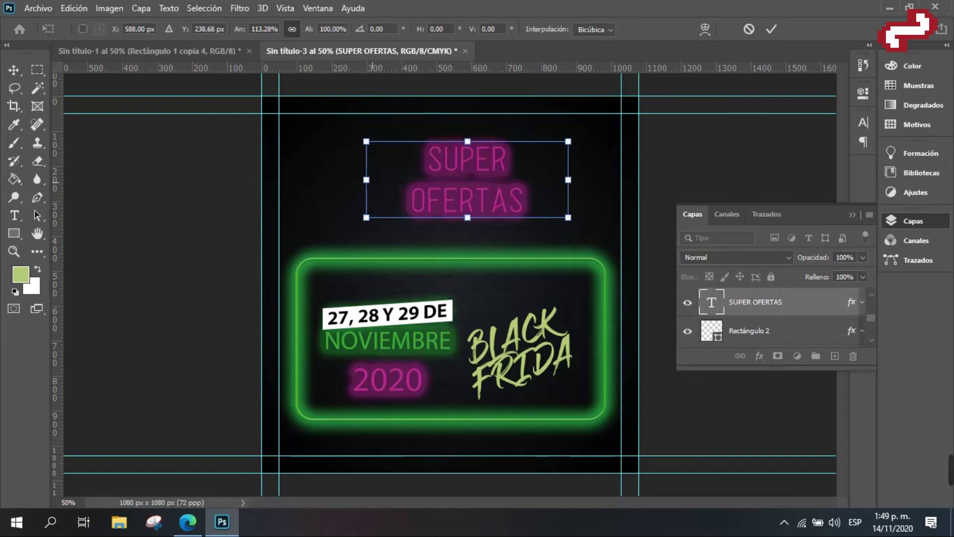
key(ctrl+z)
drag(366, 179, 323, 180)
drag(549, 179, 581, 179)
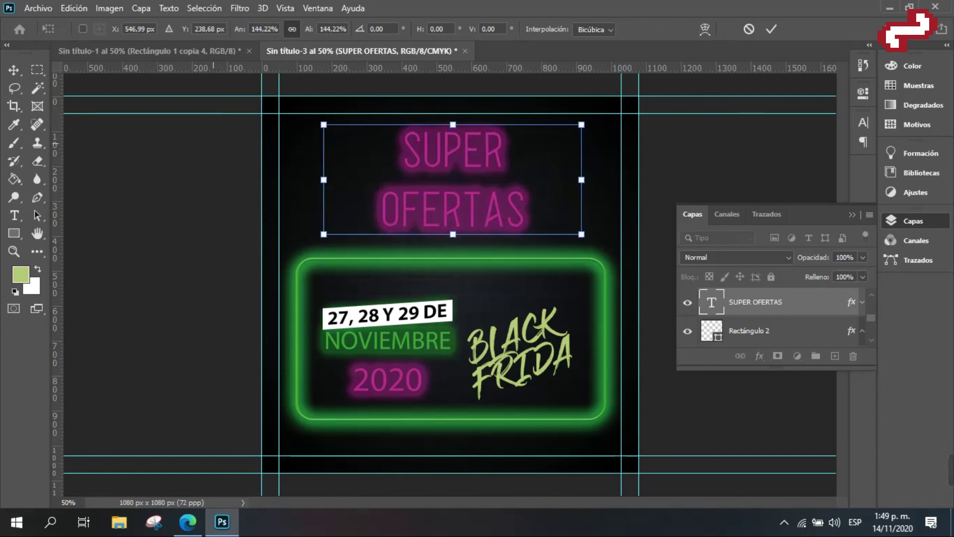
key(Return)
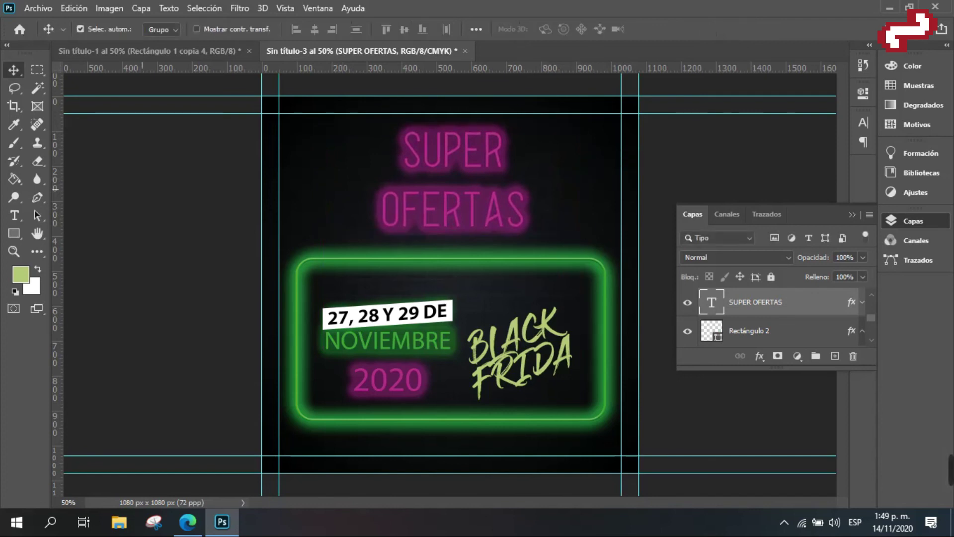